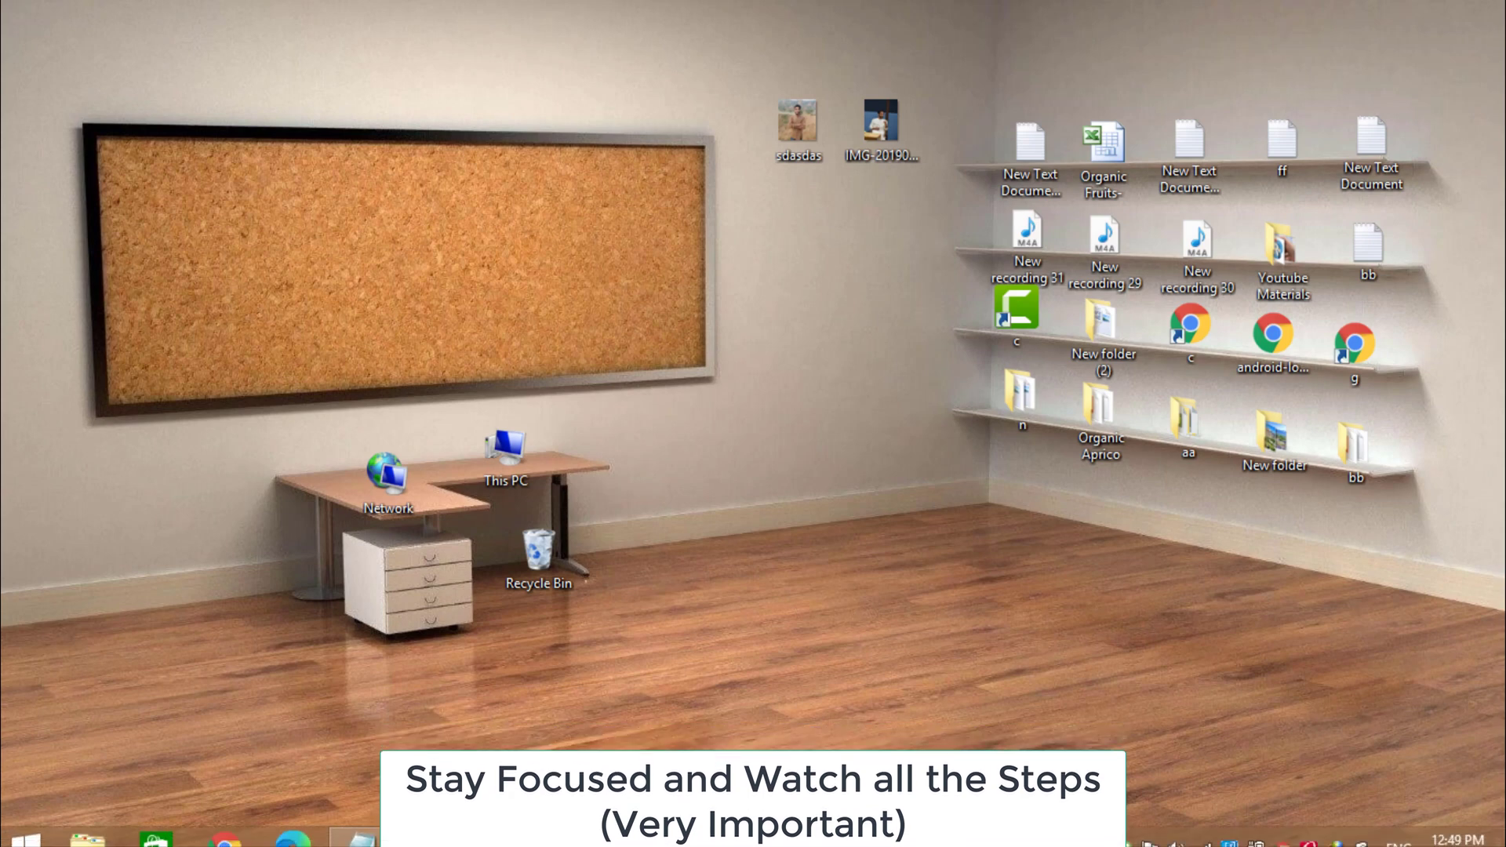
- Open Chrome with the first profile and go to omnisend.com from the 'omni' suggestion
left_click(223, 824)
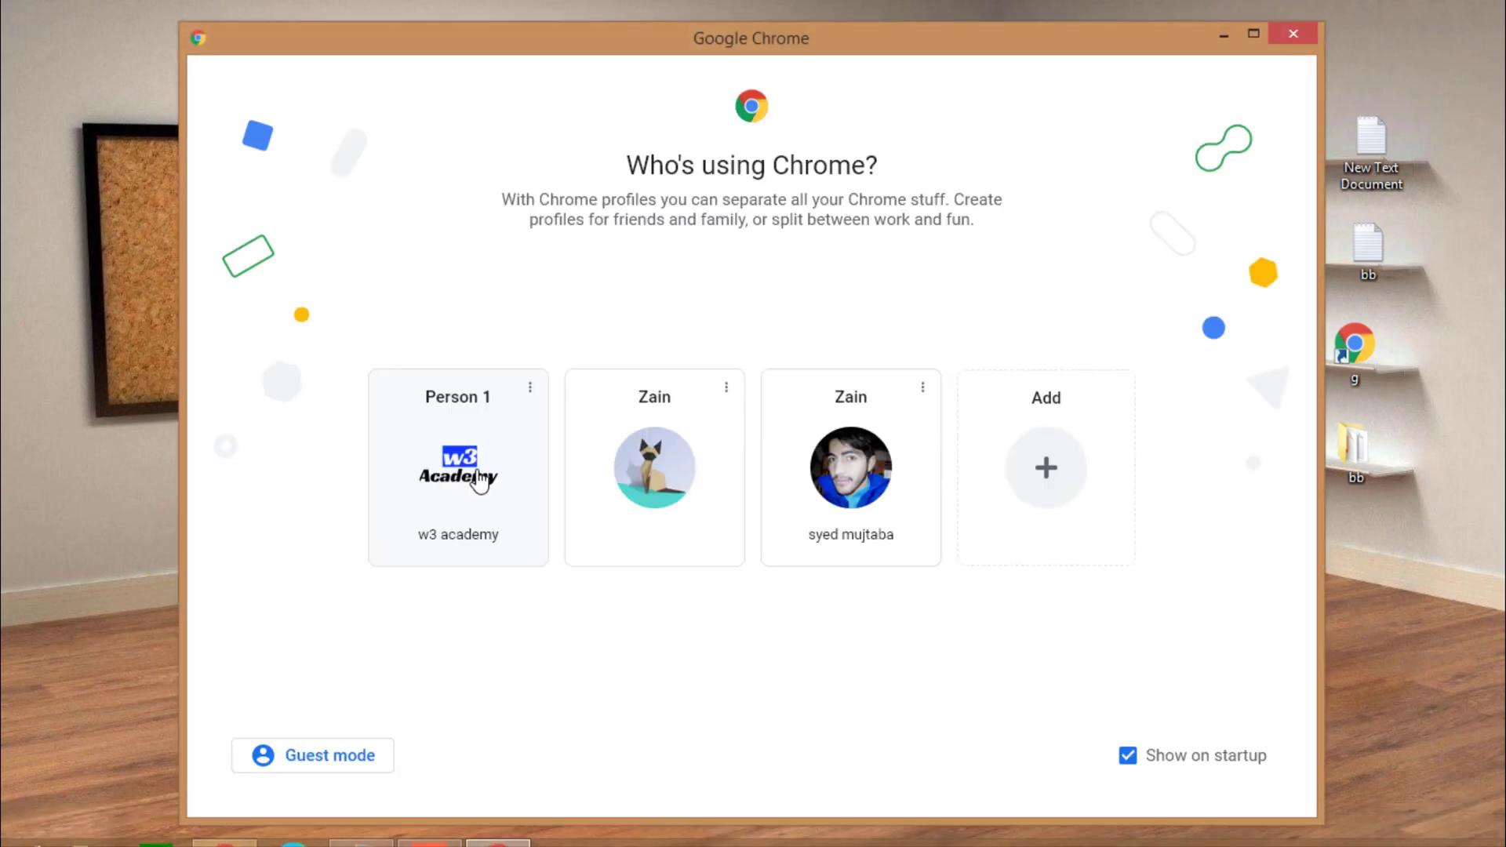
left_click(439, 502)
type("omnisend.com")
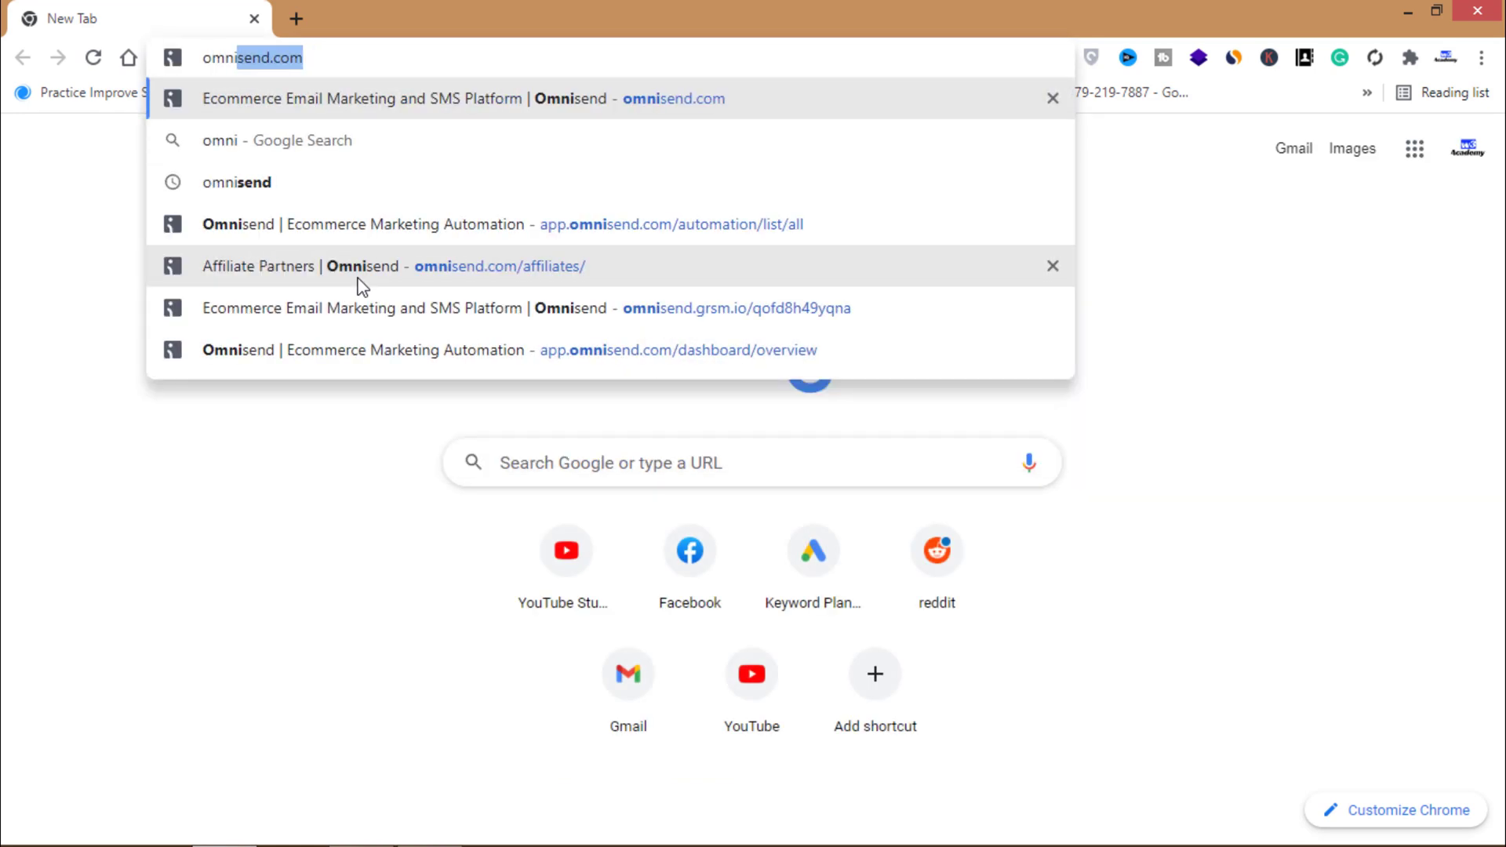
left_click(392, 266)
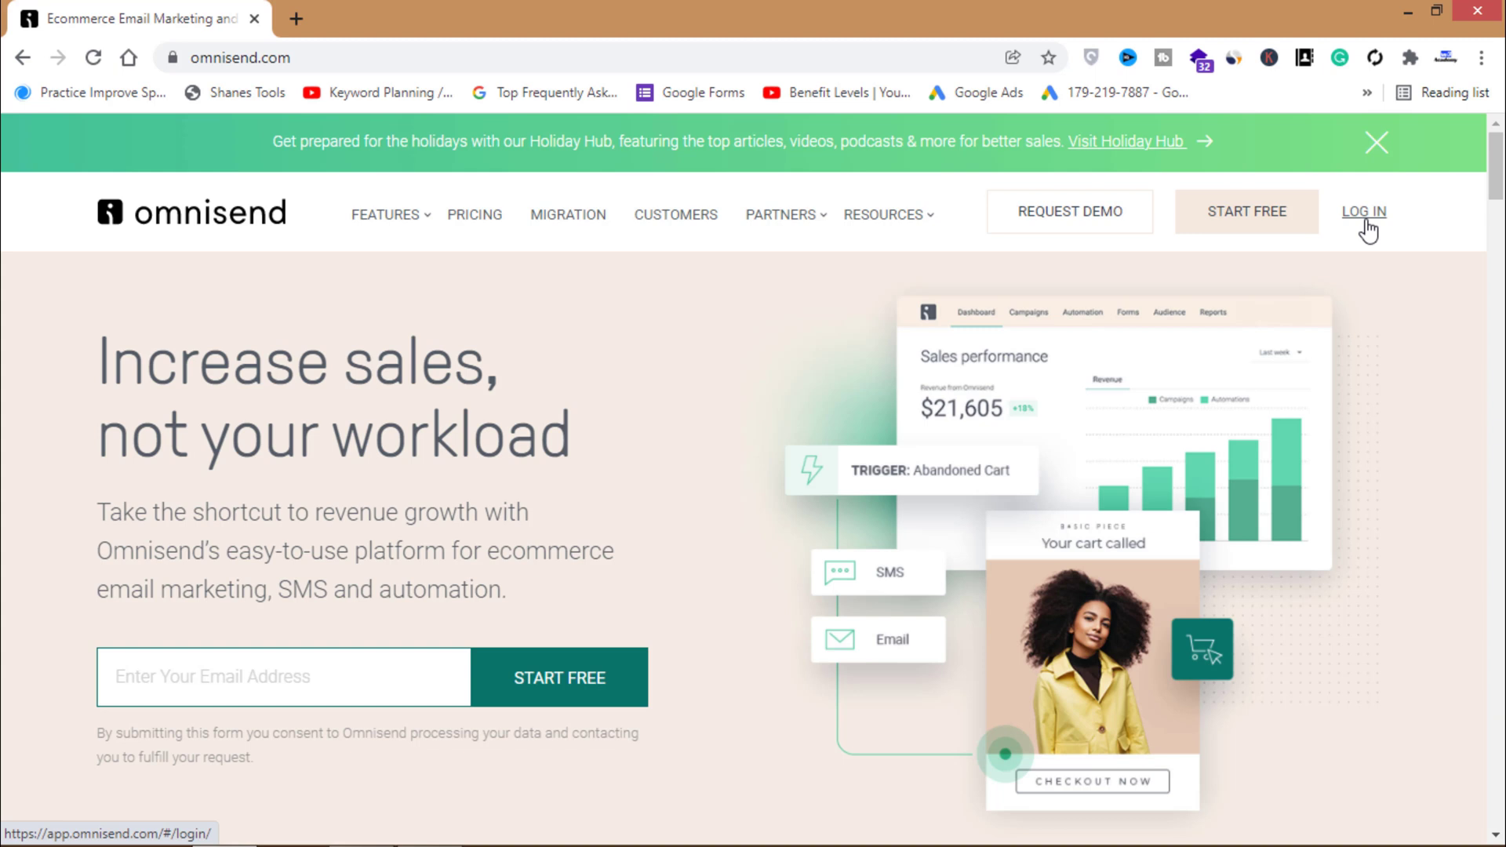
- Log in, then open 'Explore all workflows' from the Automation section
left_click(1365, 222)
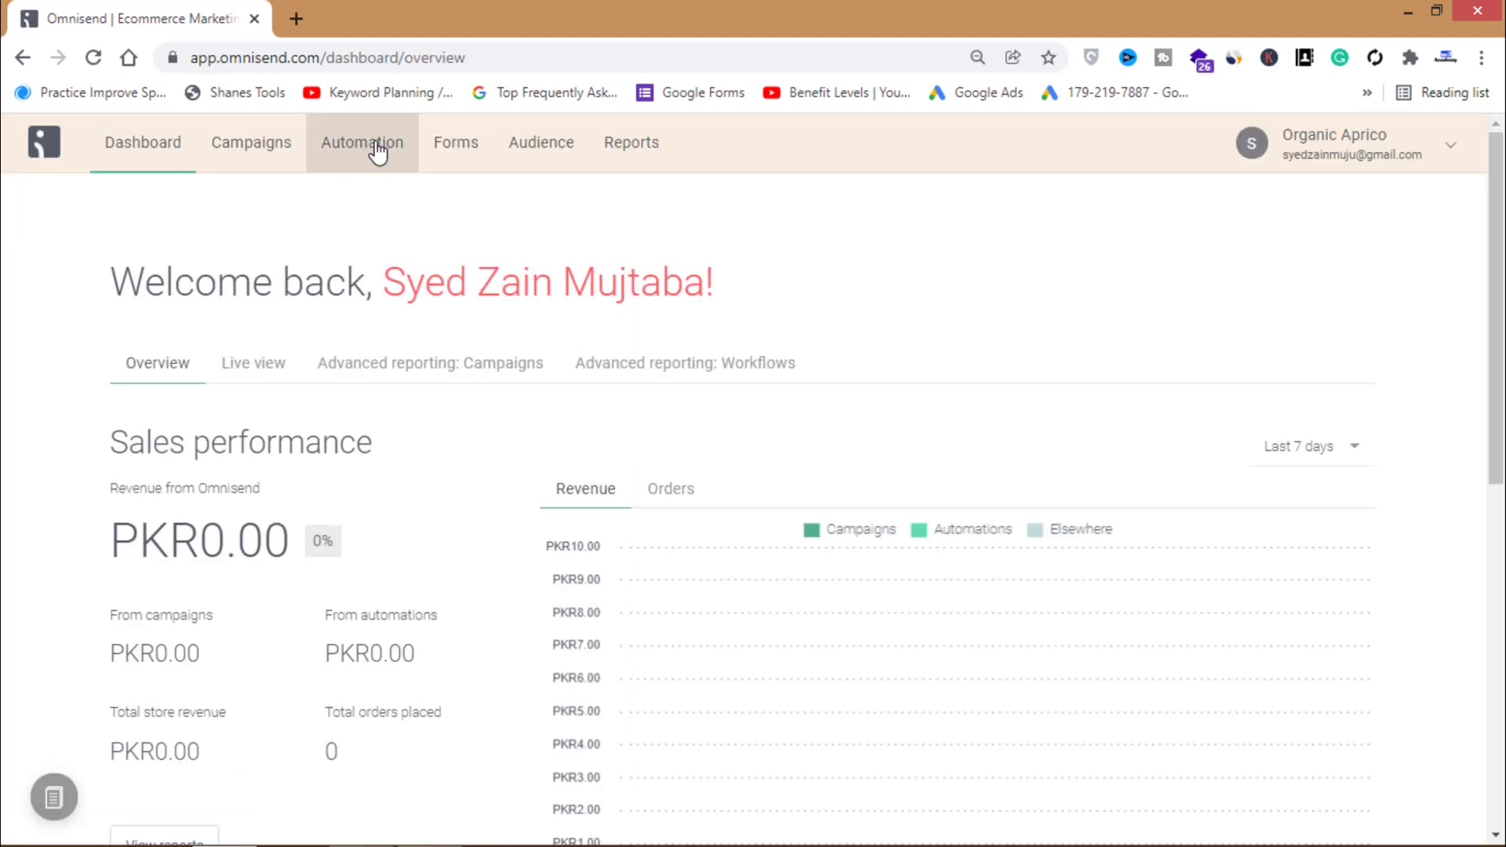
left_click(345, 162)
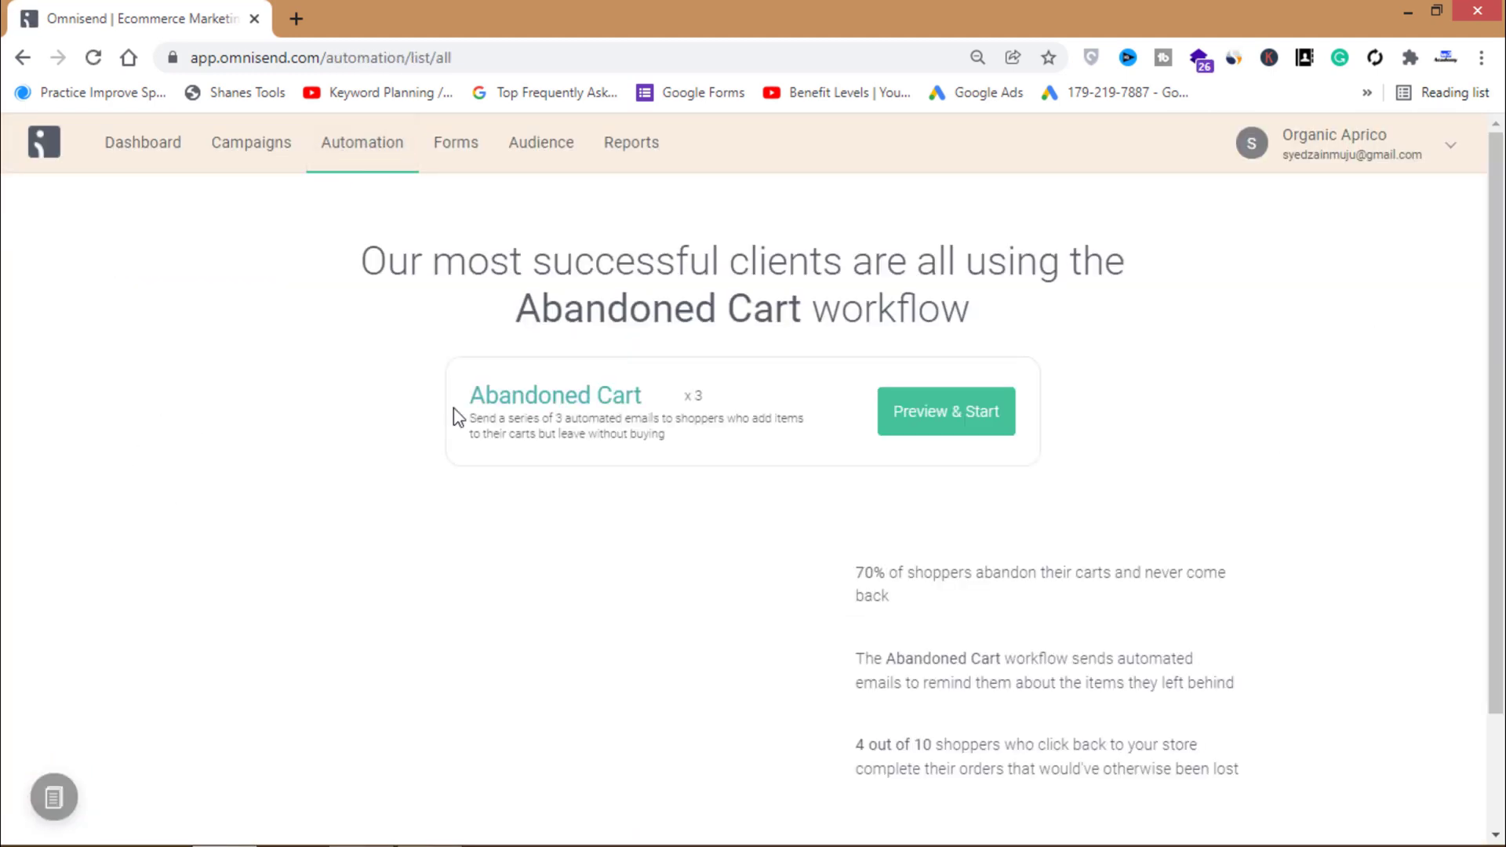
scroll(1467, 416, "down", 2)
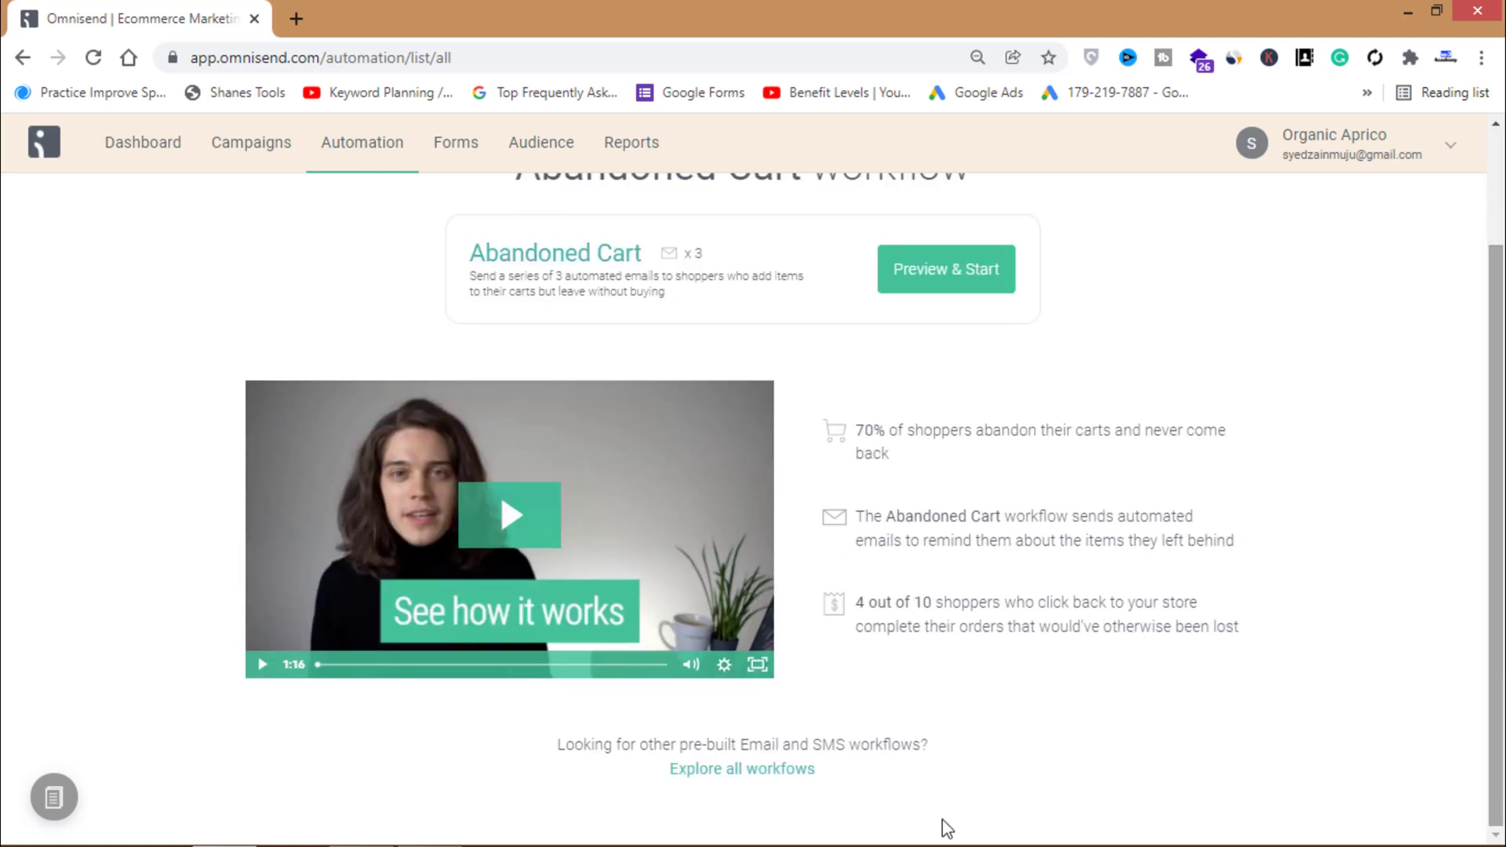
left_click(676, 770)
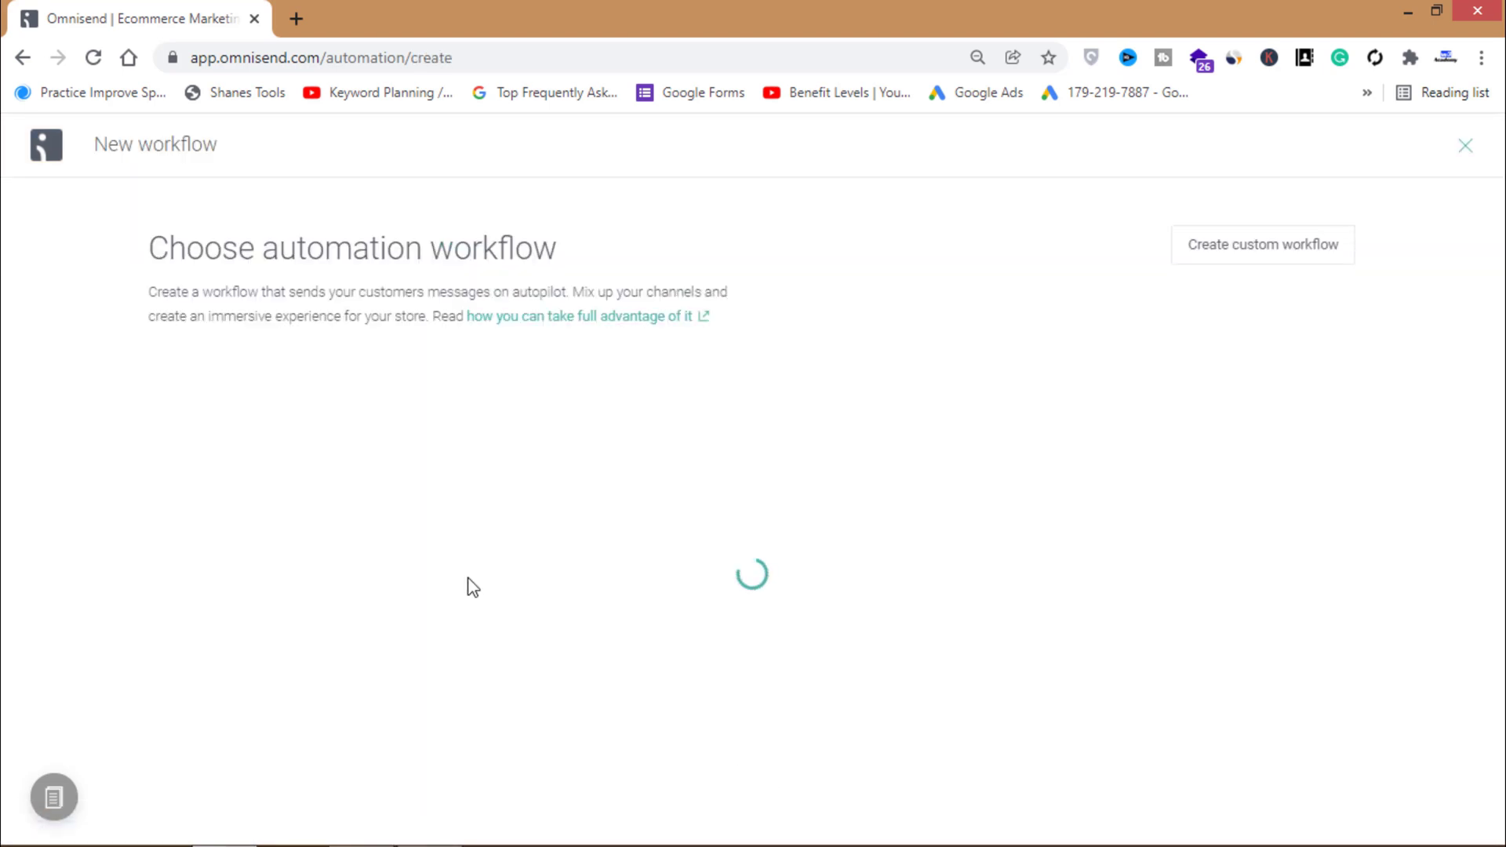
- Browse the recommended and full lists of automation workflow templates
left_click_drag(148, 260, 543, 233)
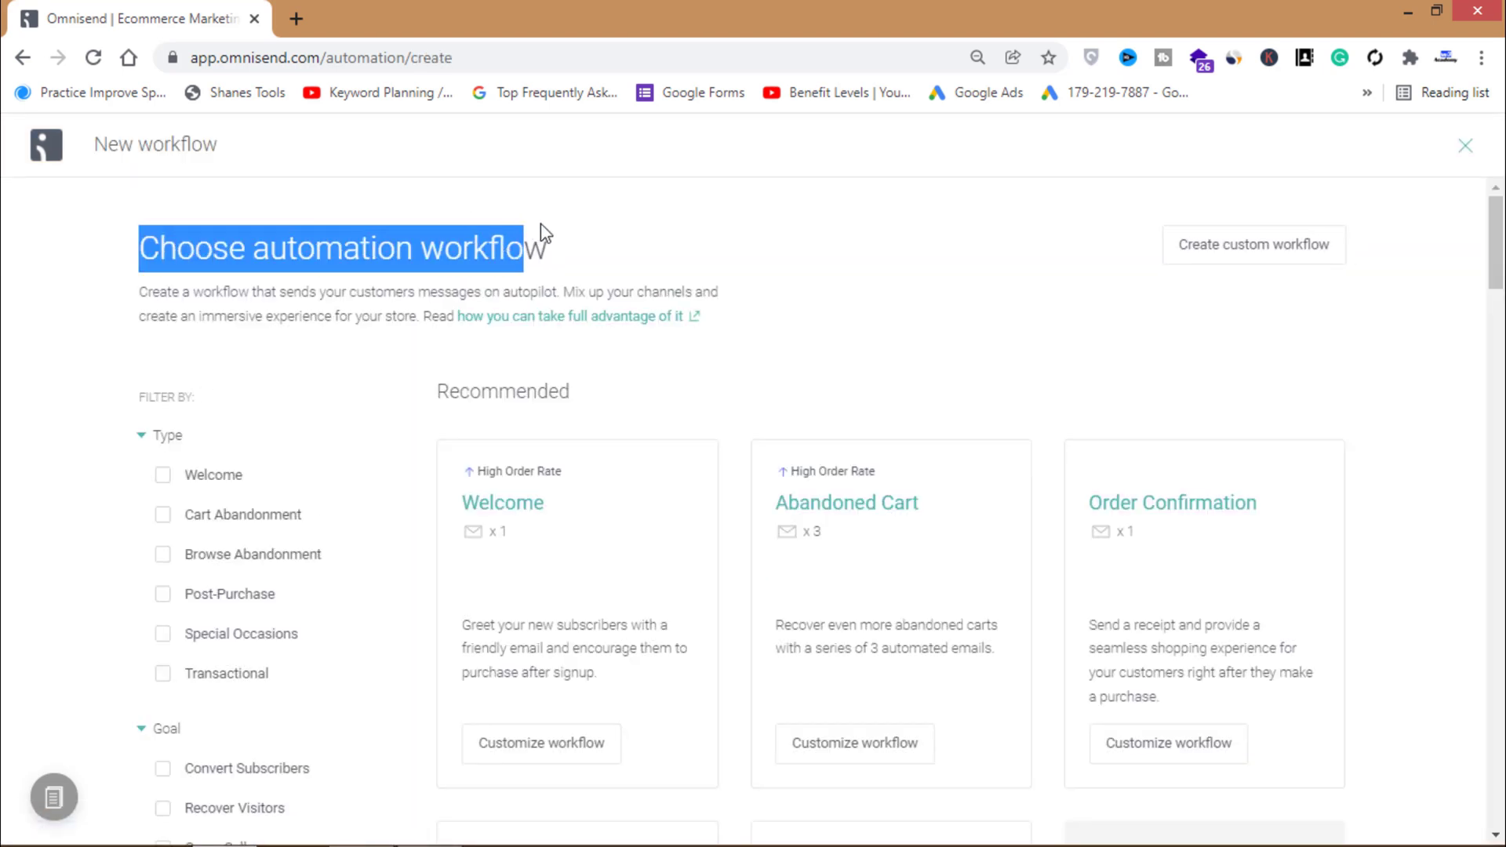
left_click(571, 267)
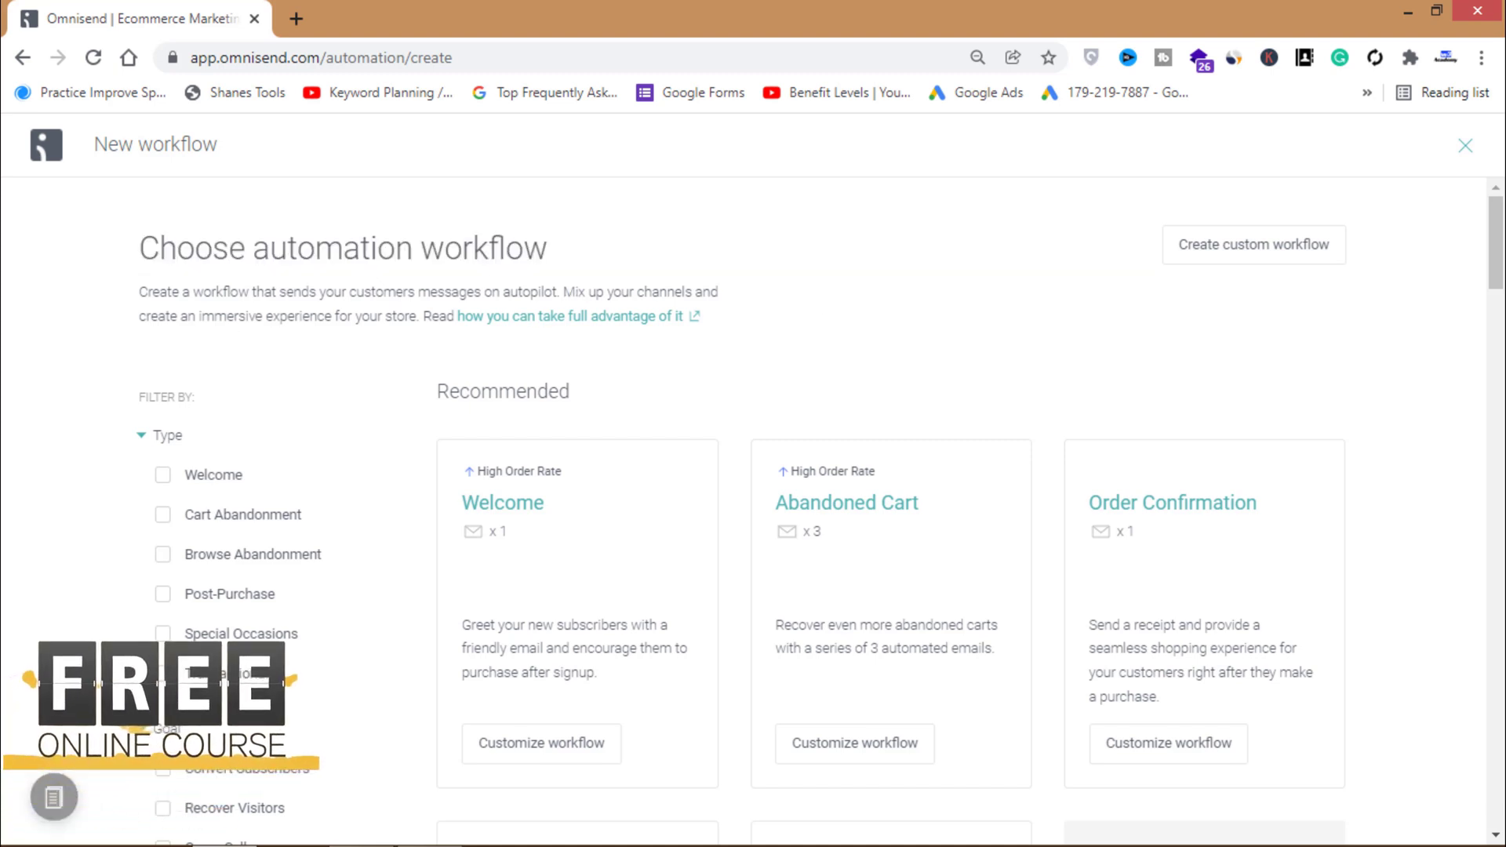
scroll(192, 800, "down", 5)
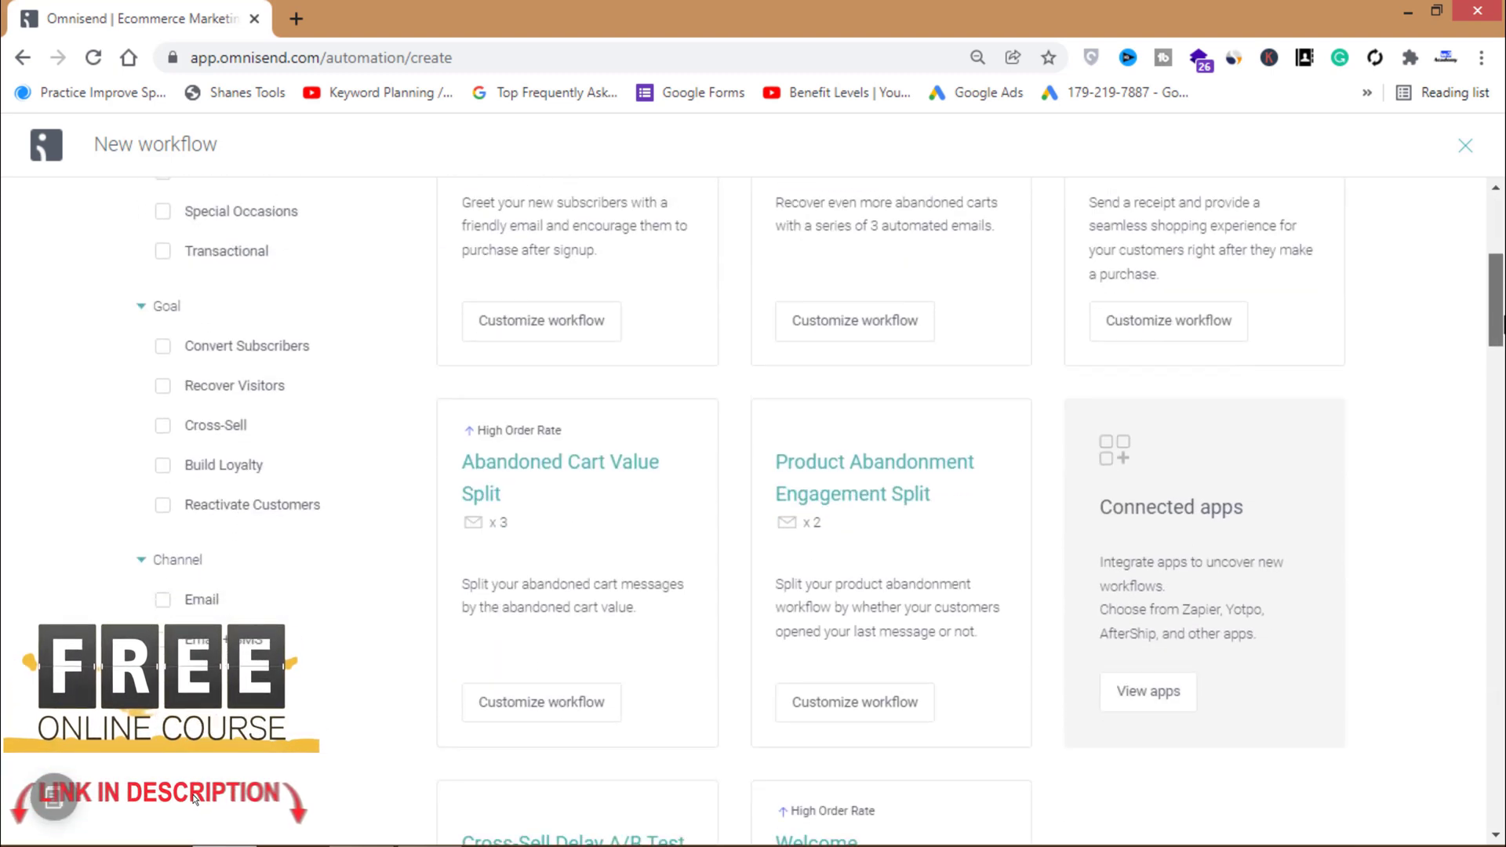
scroll(192, 800, "up", 5)
scroll(635, 418, "down", 2)
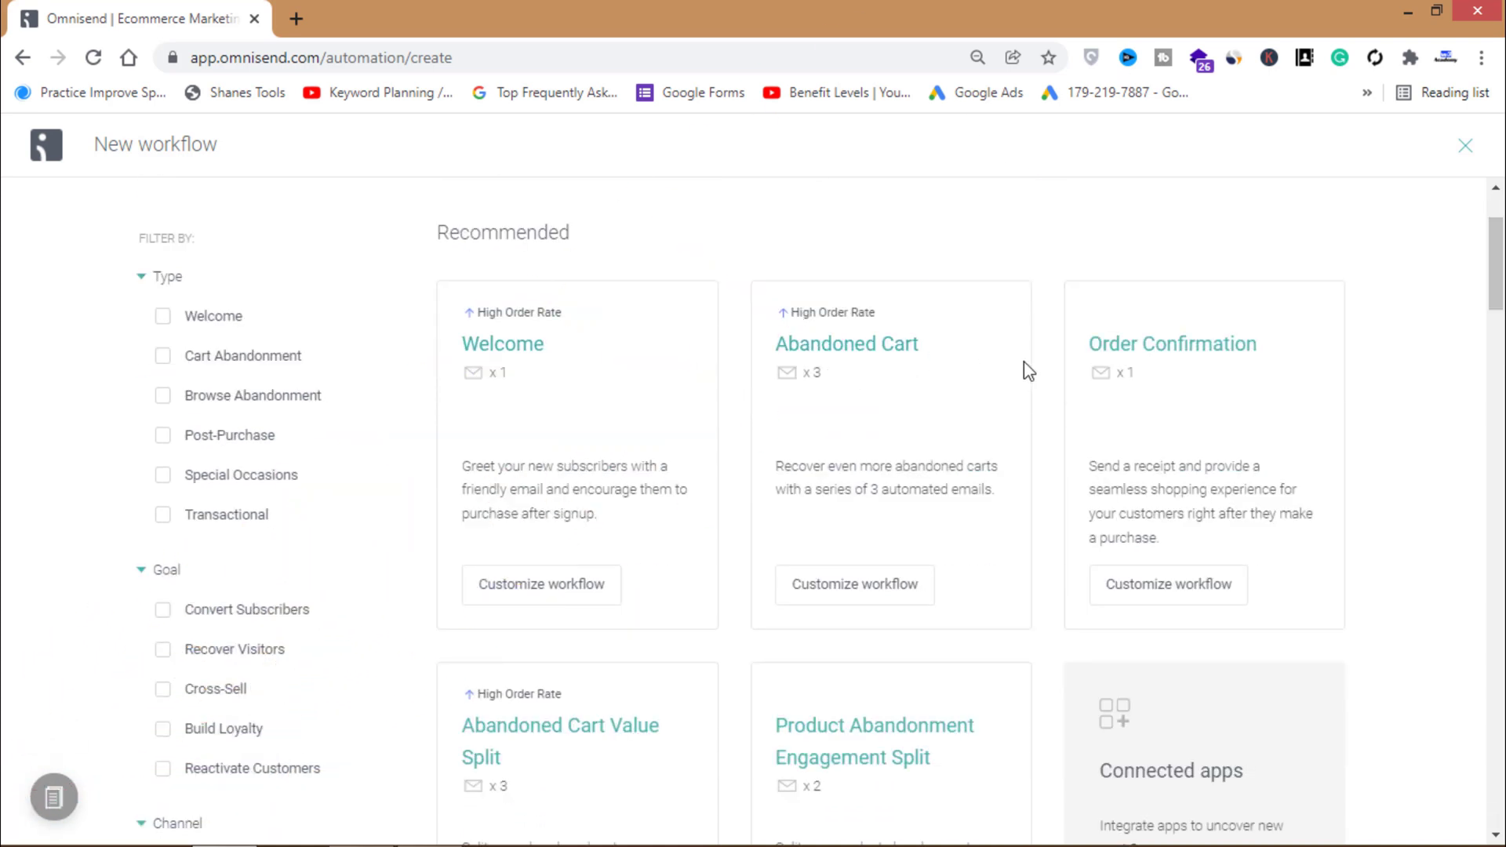
scroll(1450, 302, "down", 7)
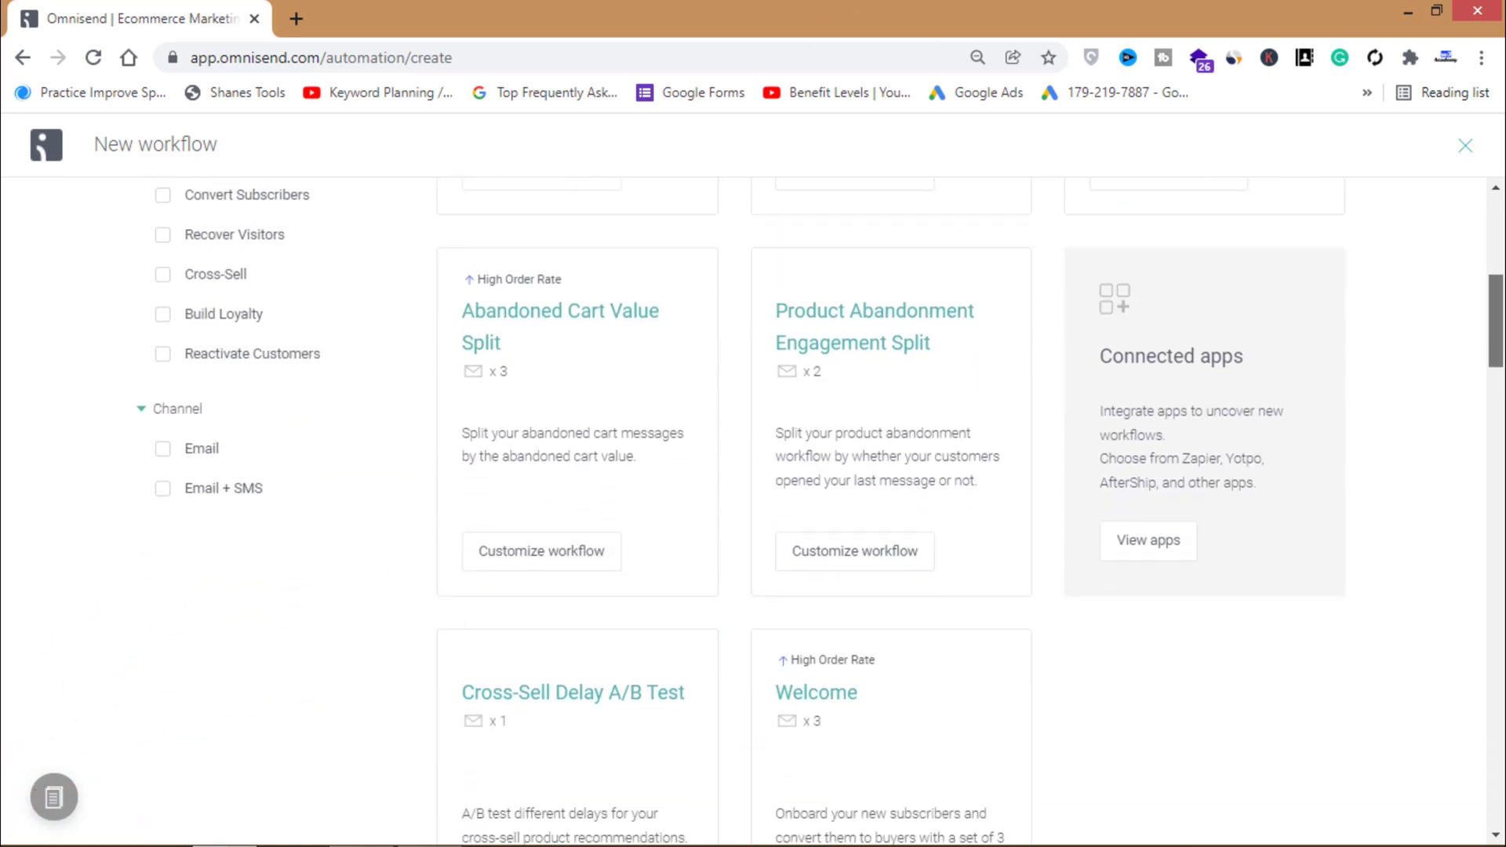
scroll(1502, 390, "down", 7)
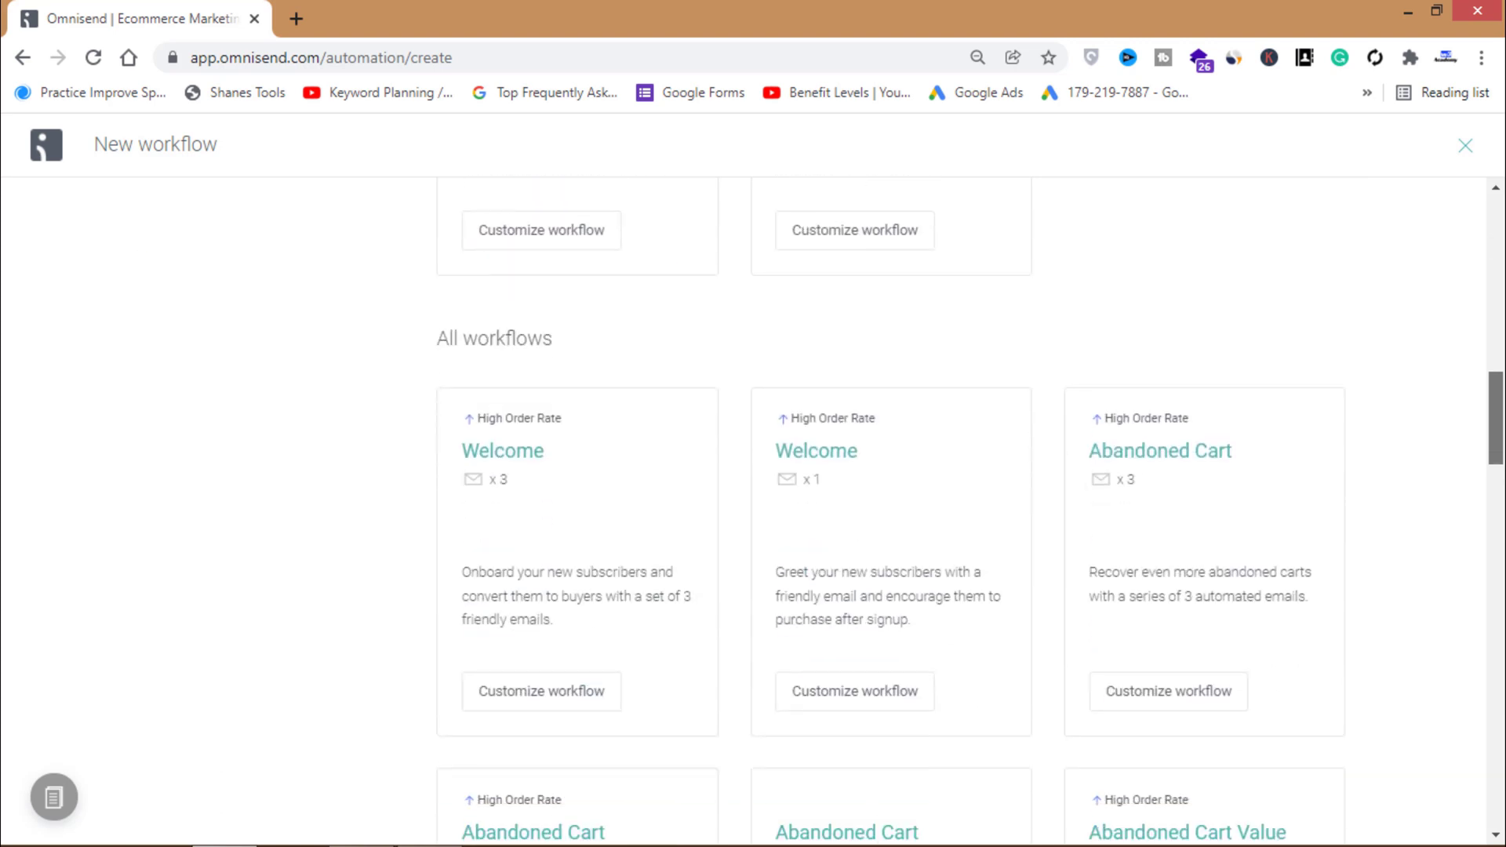
left_click_drag(1502, 390, 1497, 240)
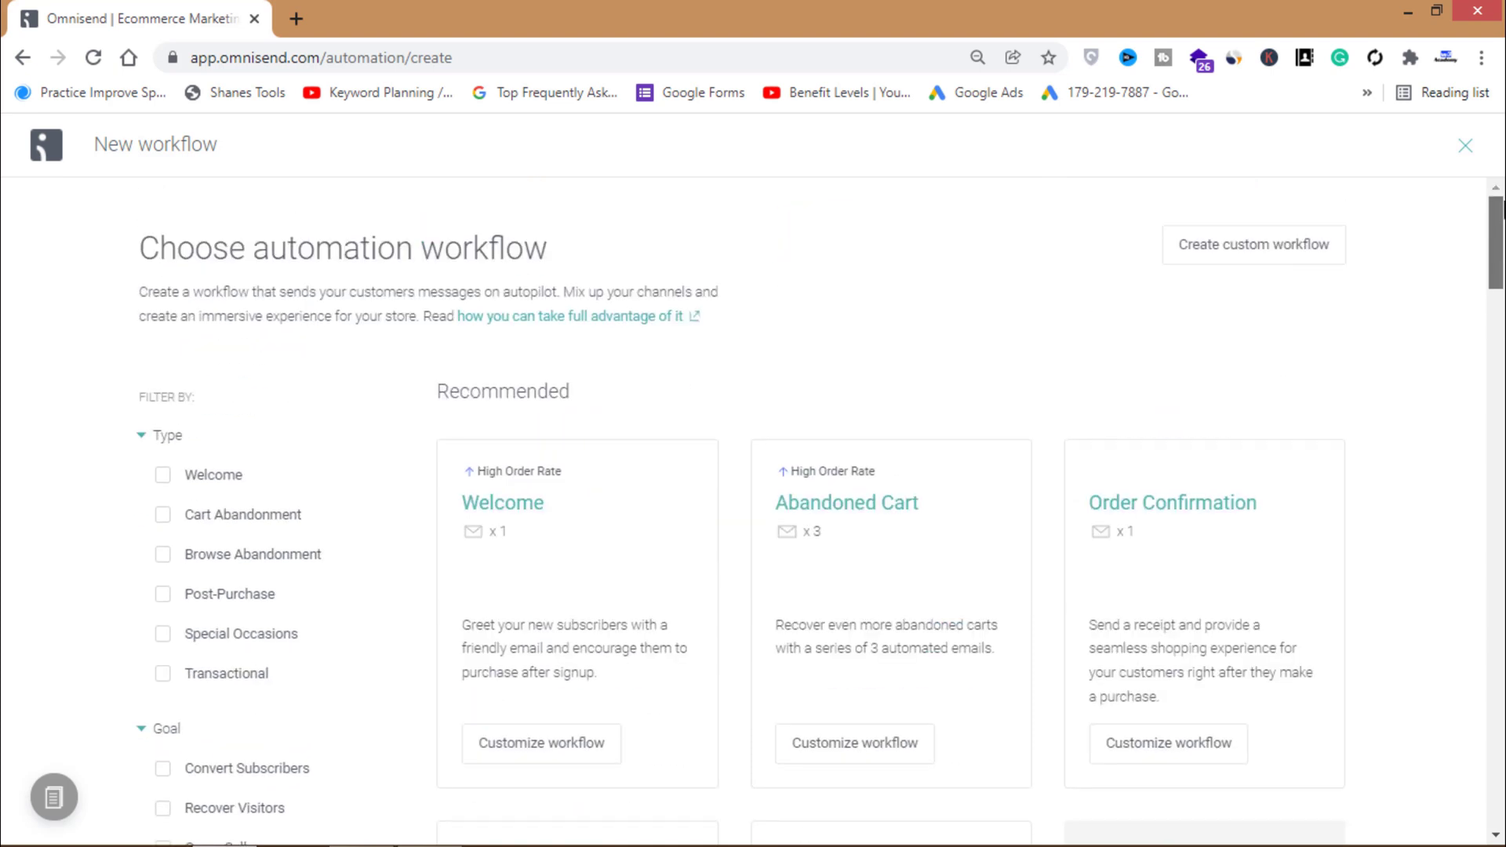
- Create a custom workflow, choosing the new Email builder
left_click(1239, 262)
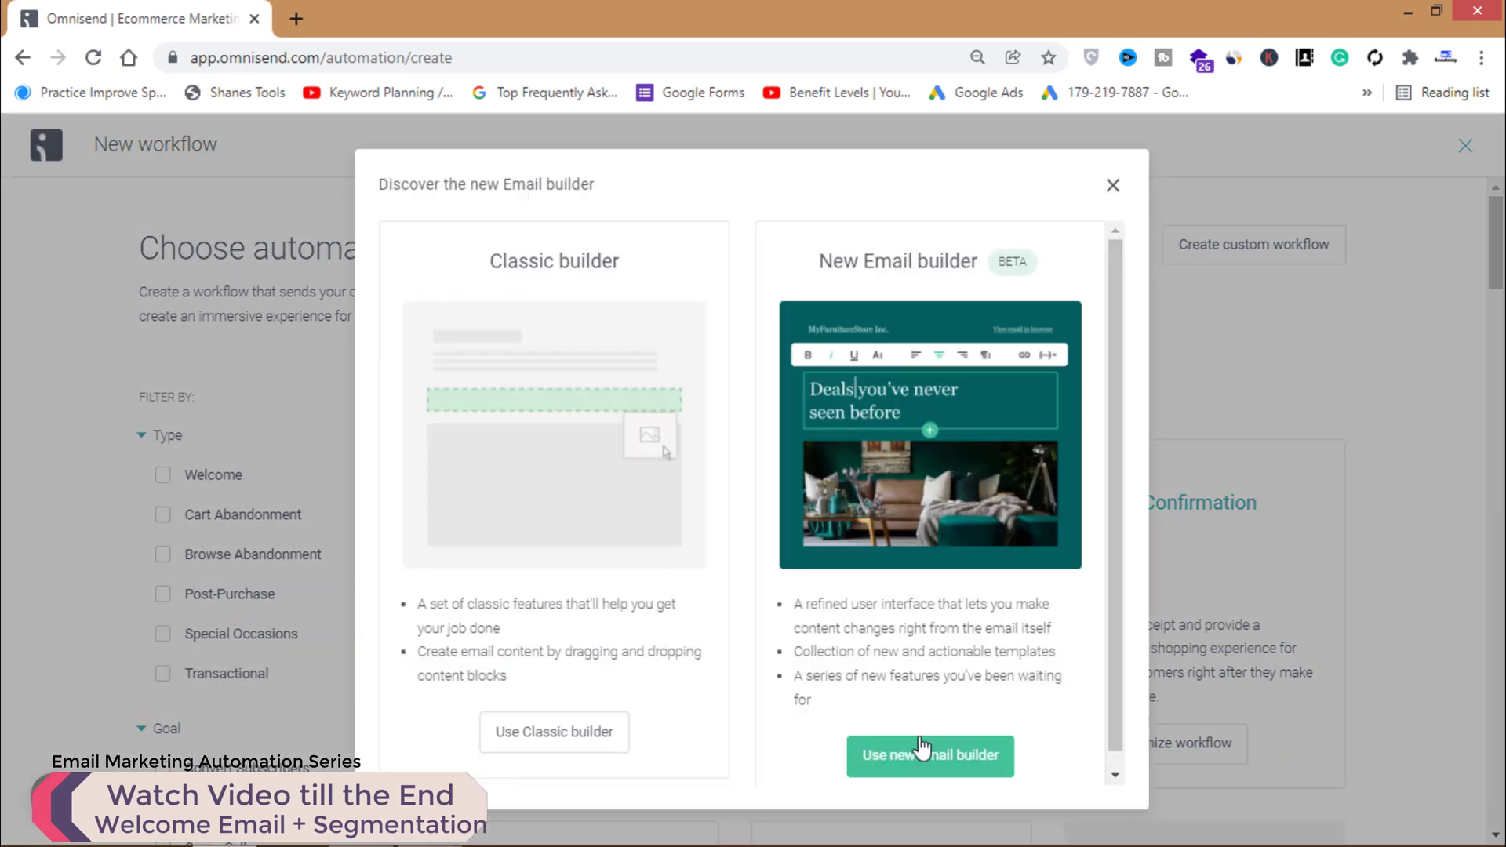
left_click(910, 759)
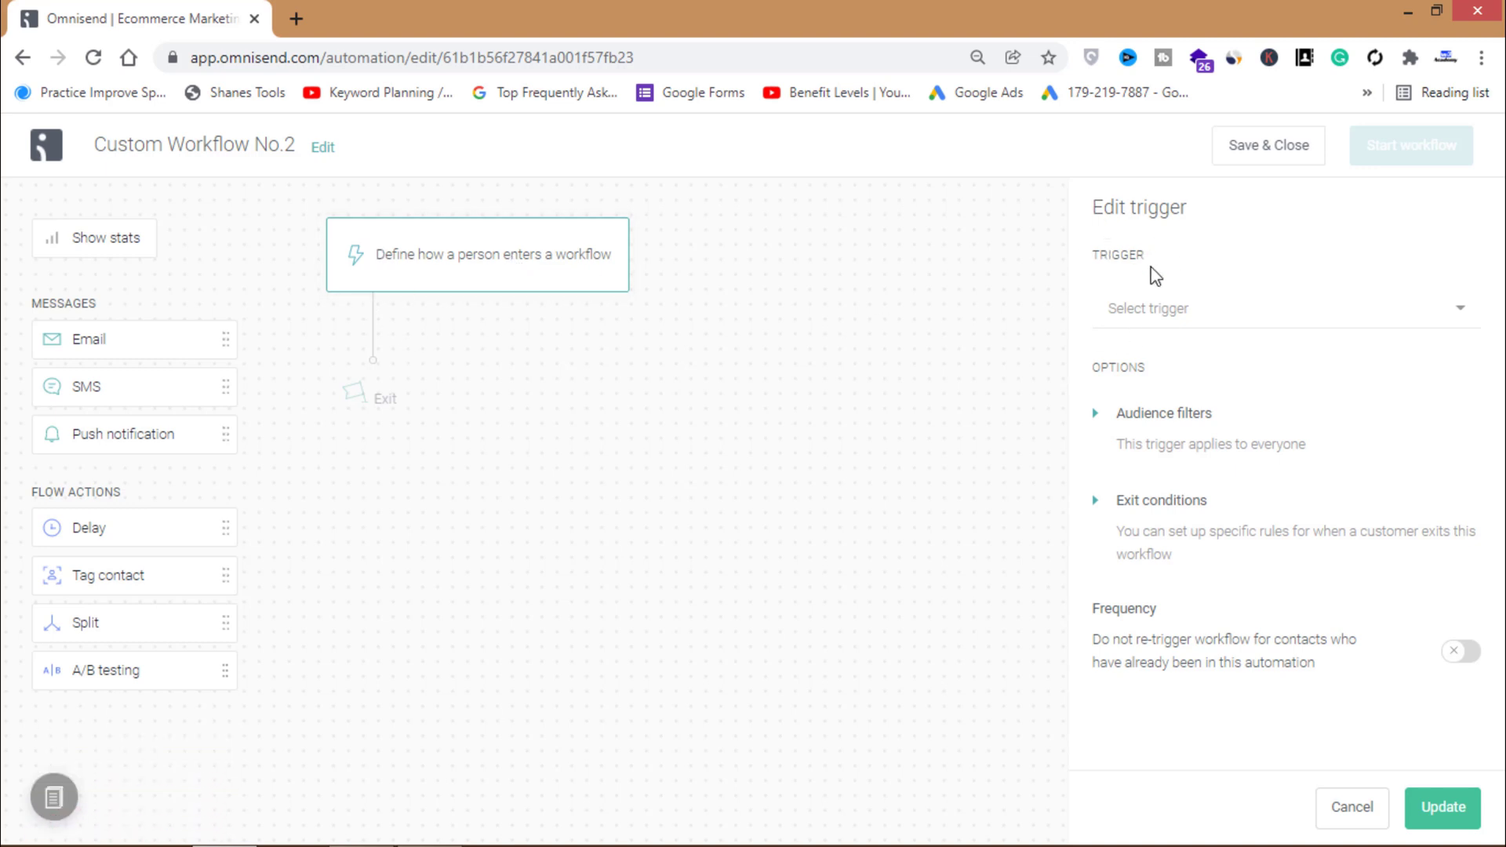
- Set the workflow trigger to Signup via an Omnisend form
left_click(1158, 315)
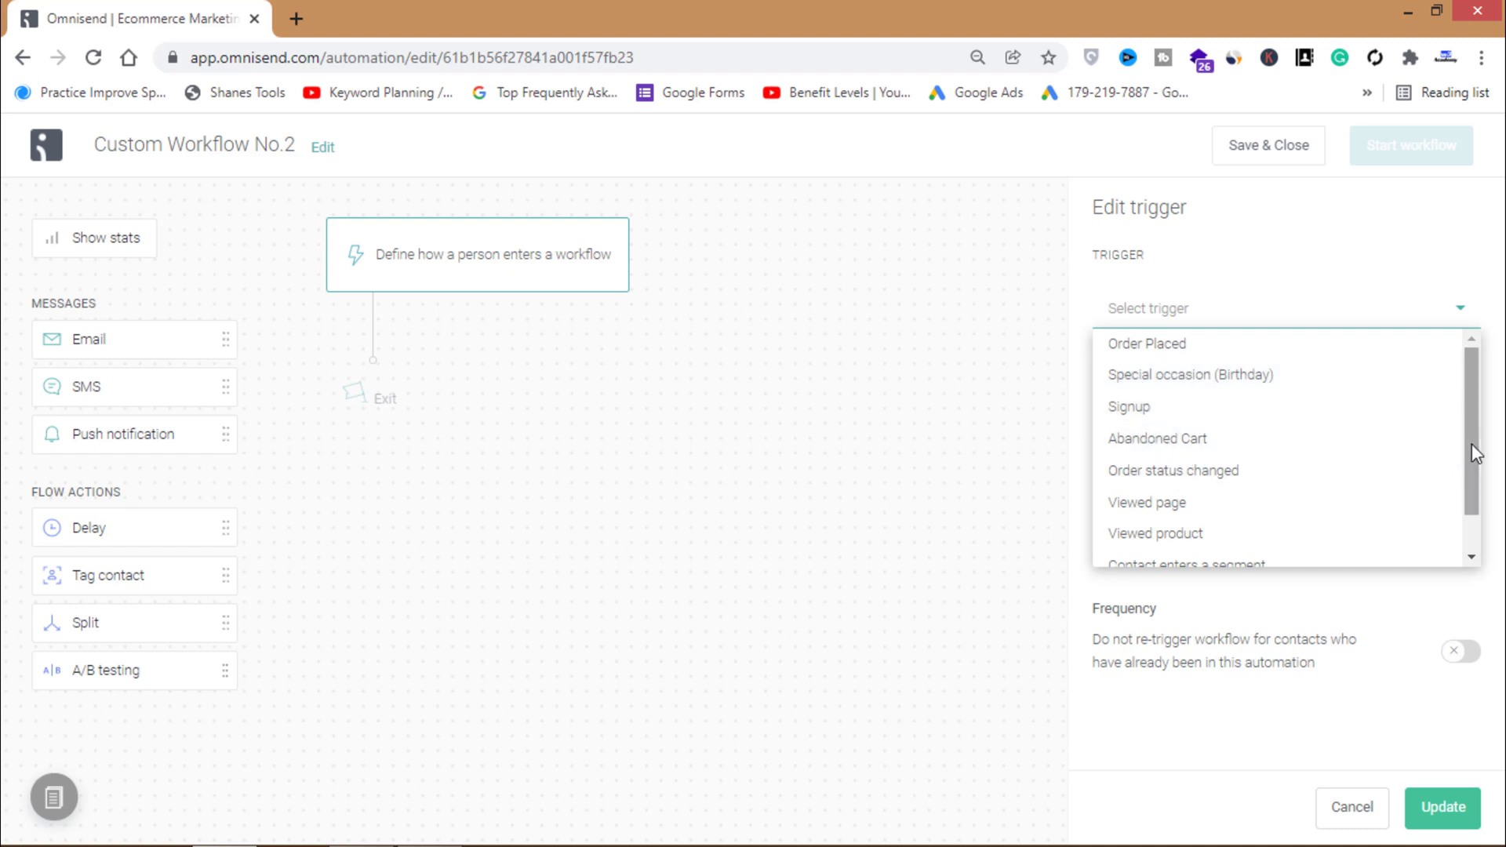
scroll(1472, 486, "down", 1)
left_click_drag(1471, 486, 1472, 431)
left_click(1139, 421)
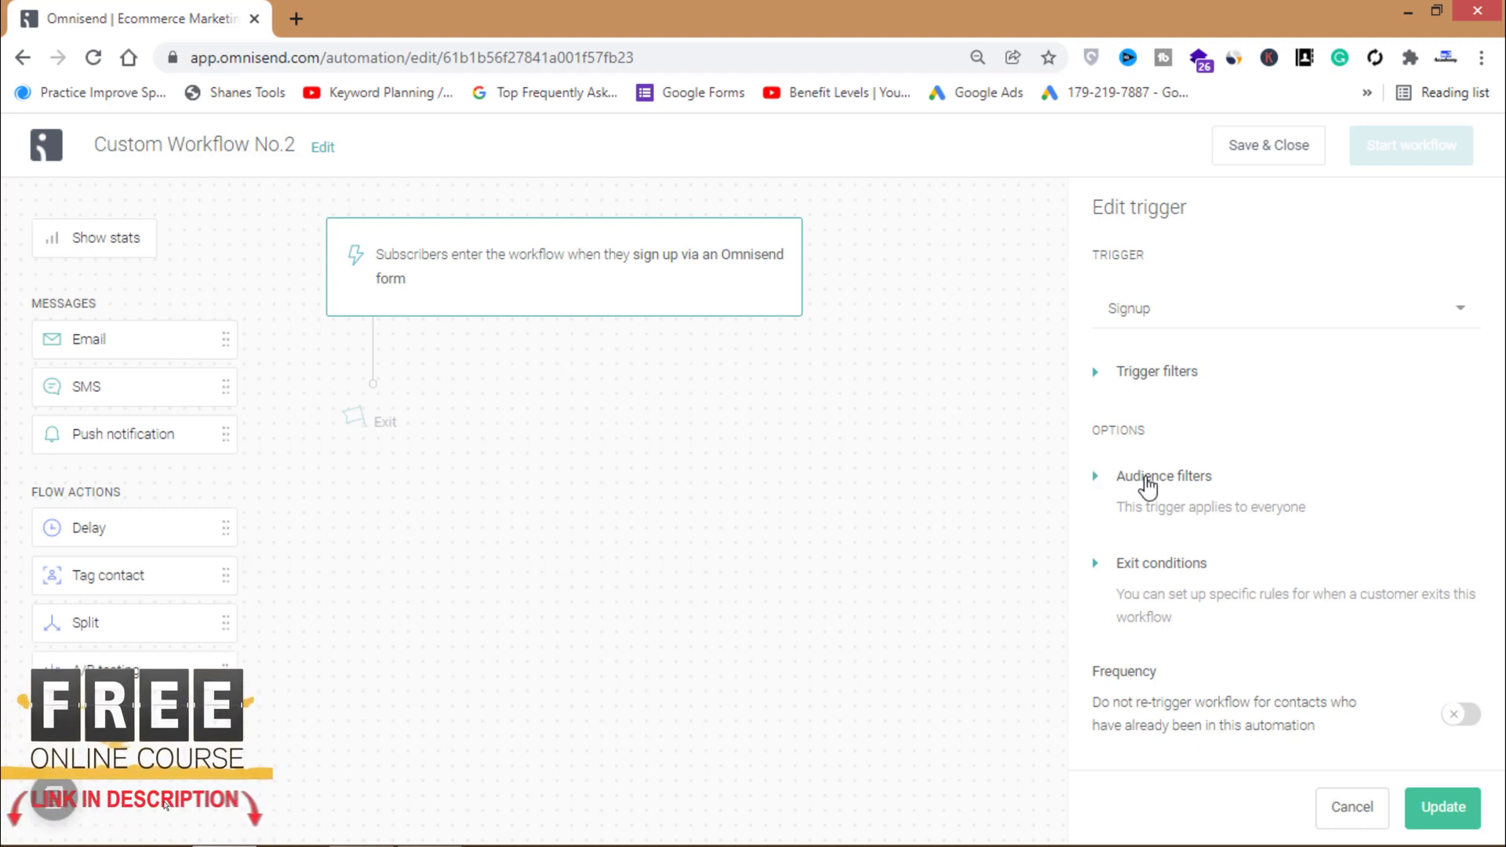
- Review the available Audience filters, then collapse them, leaving the trigger for everyone
left_click(1094, 478)
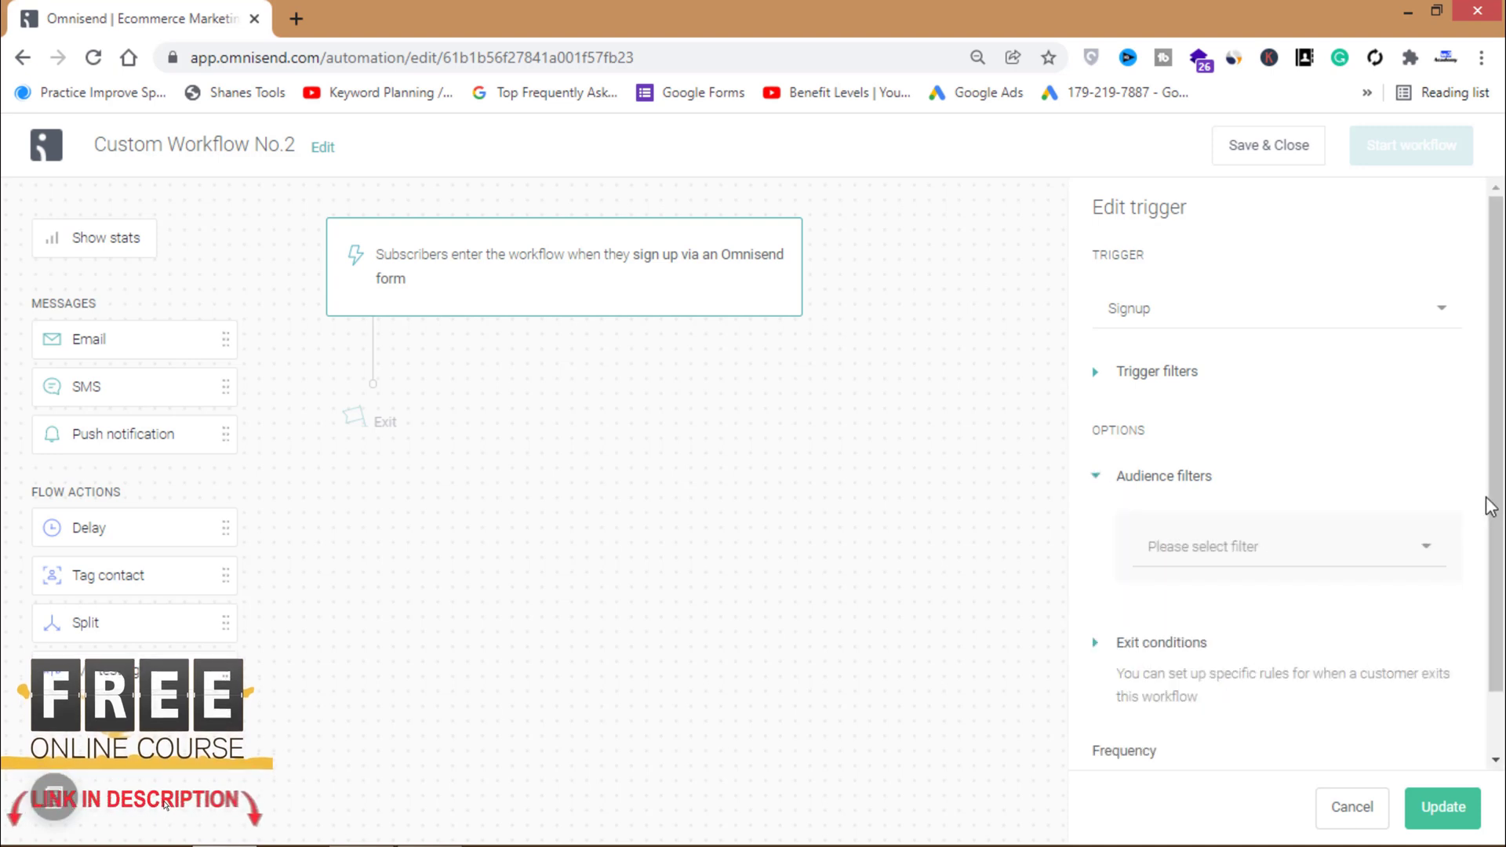
left_click_drag(1490, 506, 1501, 558)
left_click(1384, 488)
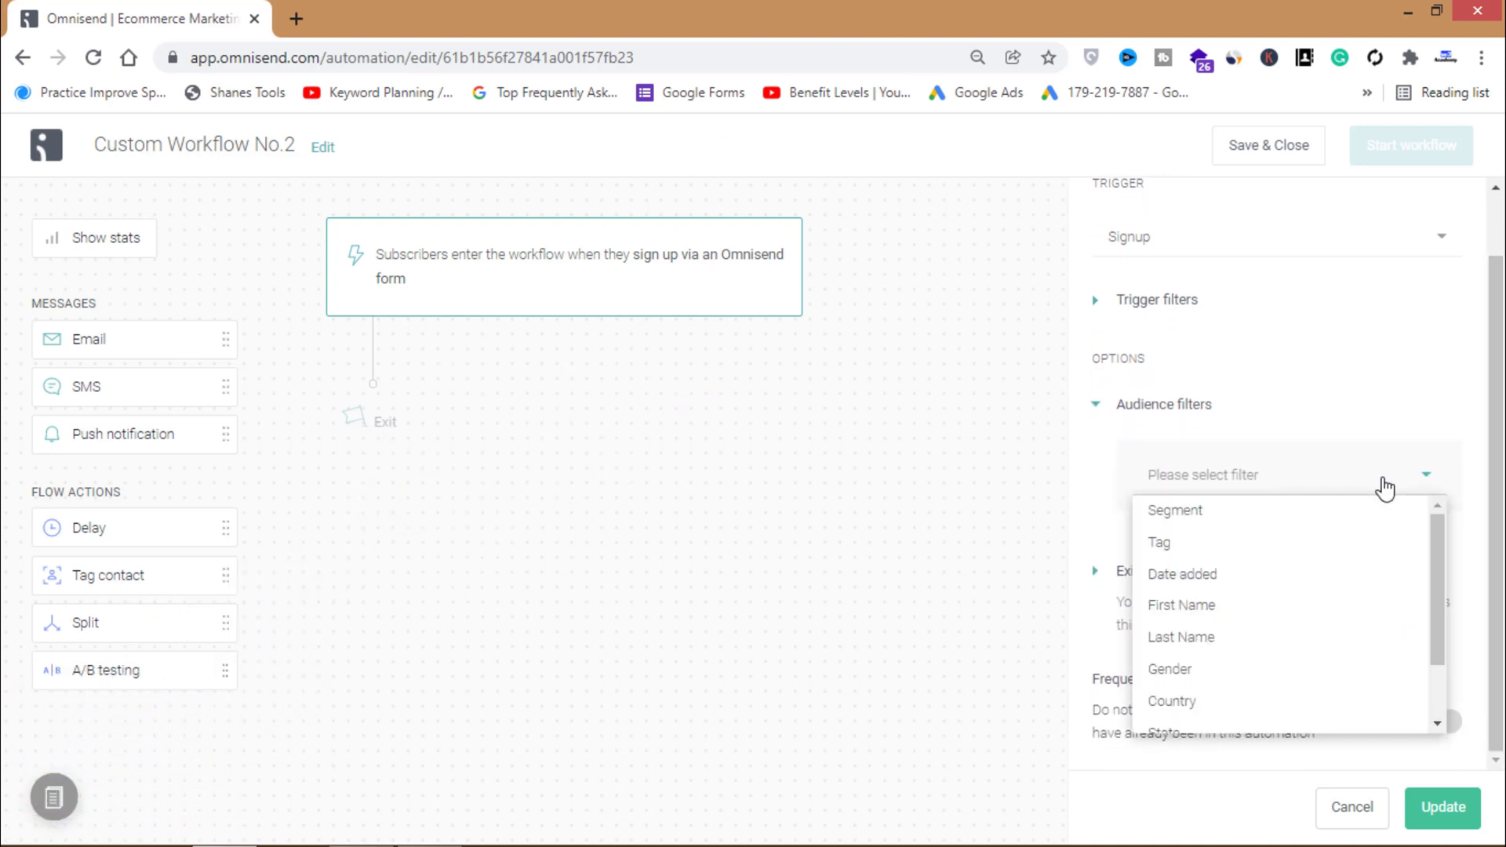
left_click_drag(1445, 572, 1447, 629)
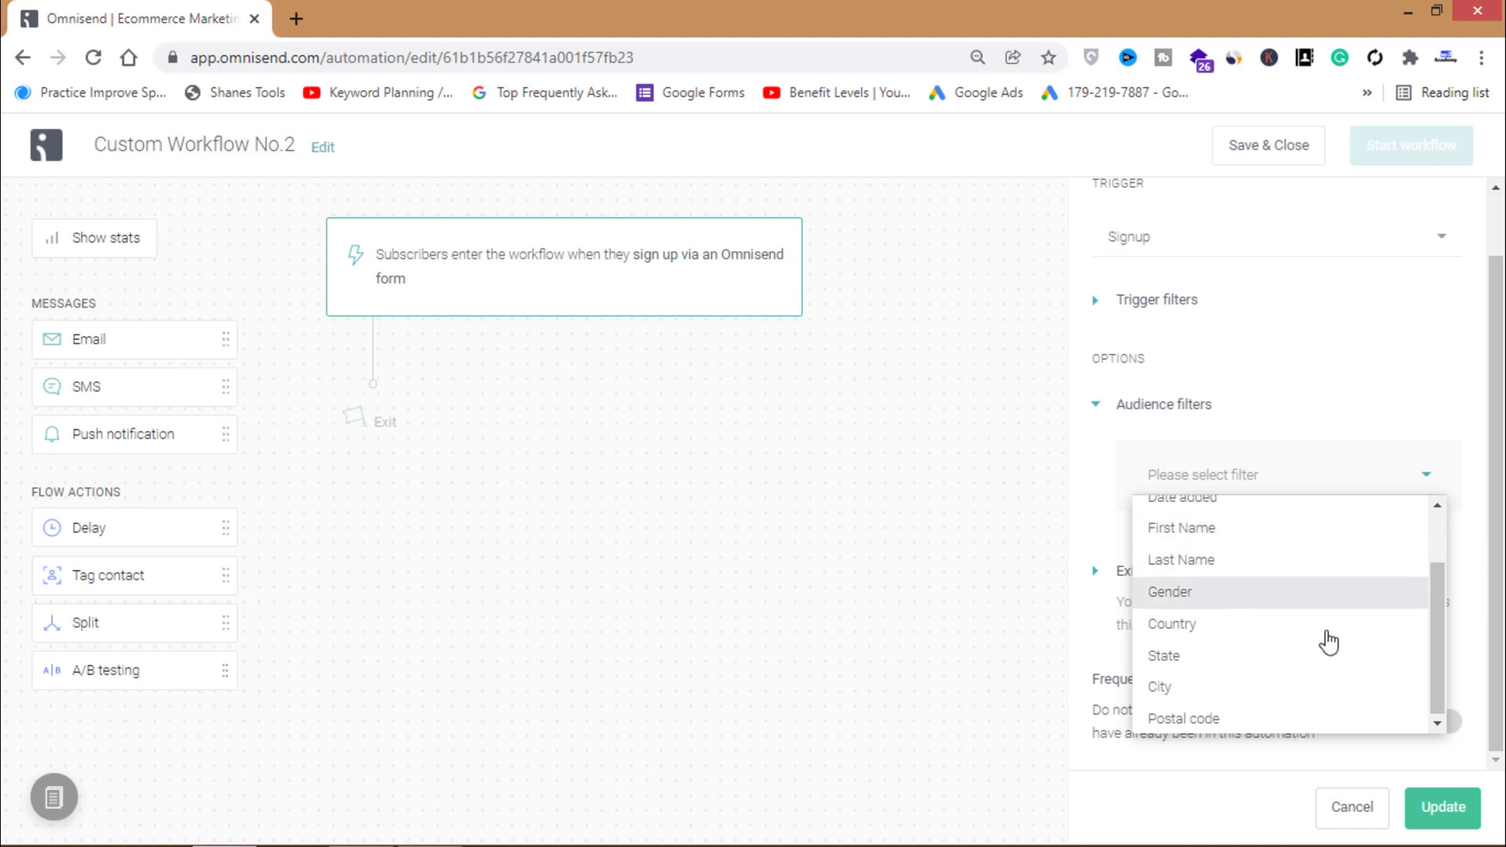
left_click_drag(1440, 633, 1137, 390)
left_click(1138, 390)
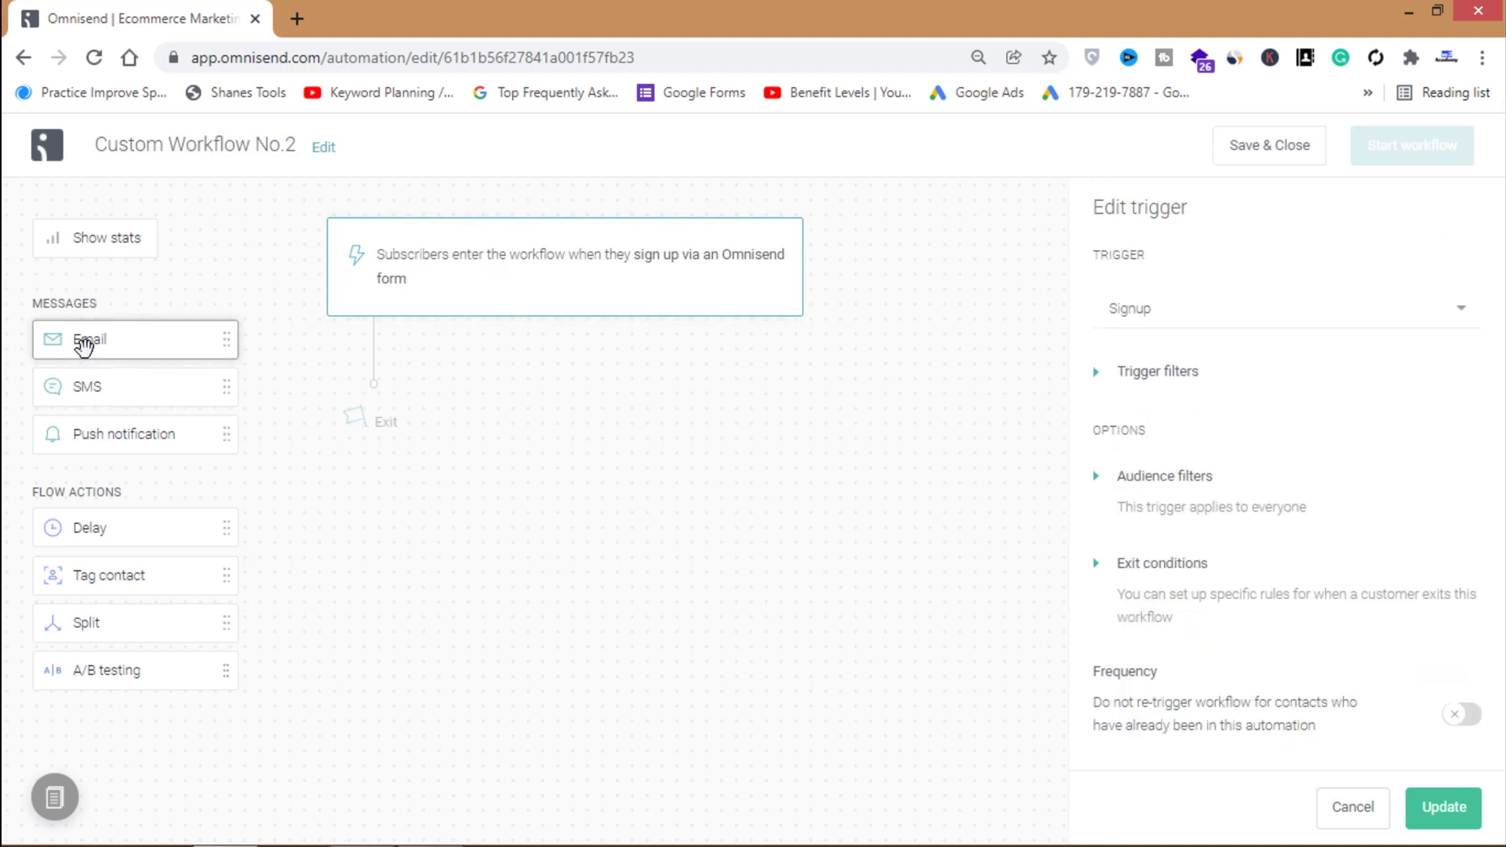
- Add an Email step with subject 'Welcome to Organic Aprico' and preheader 'The biggest dry fruit store online'
left_click_drag(83, 345, 375, 361)
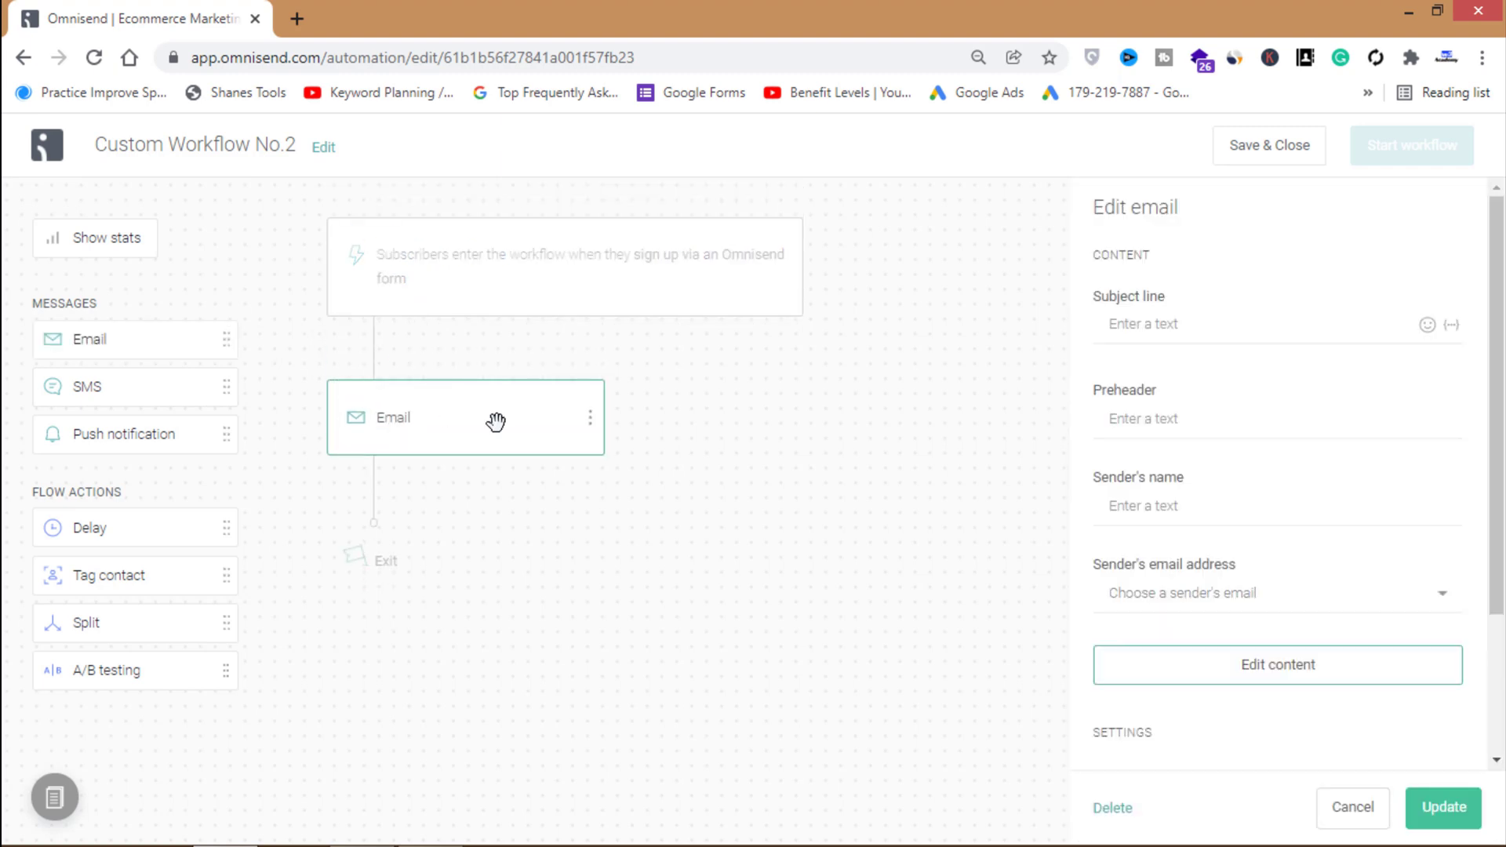
left_click(1197, 329)
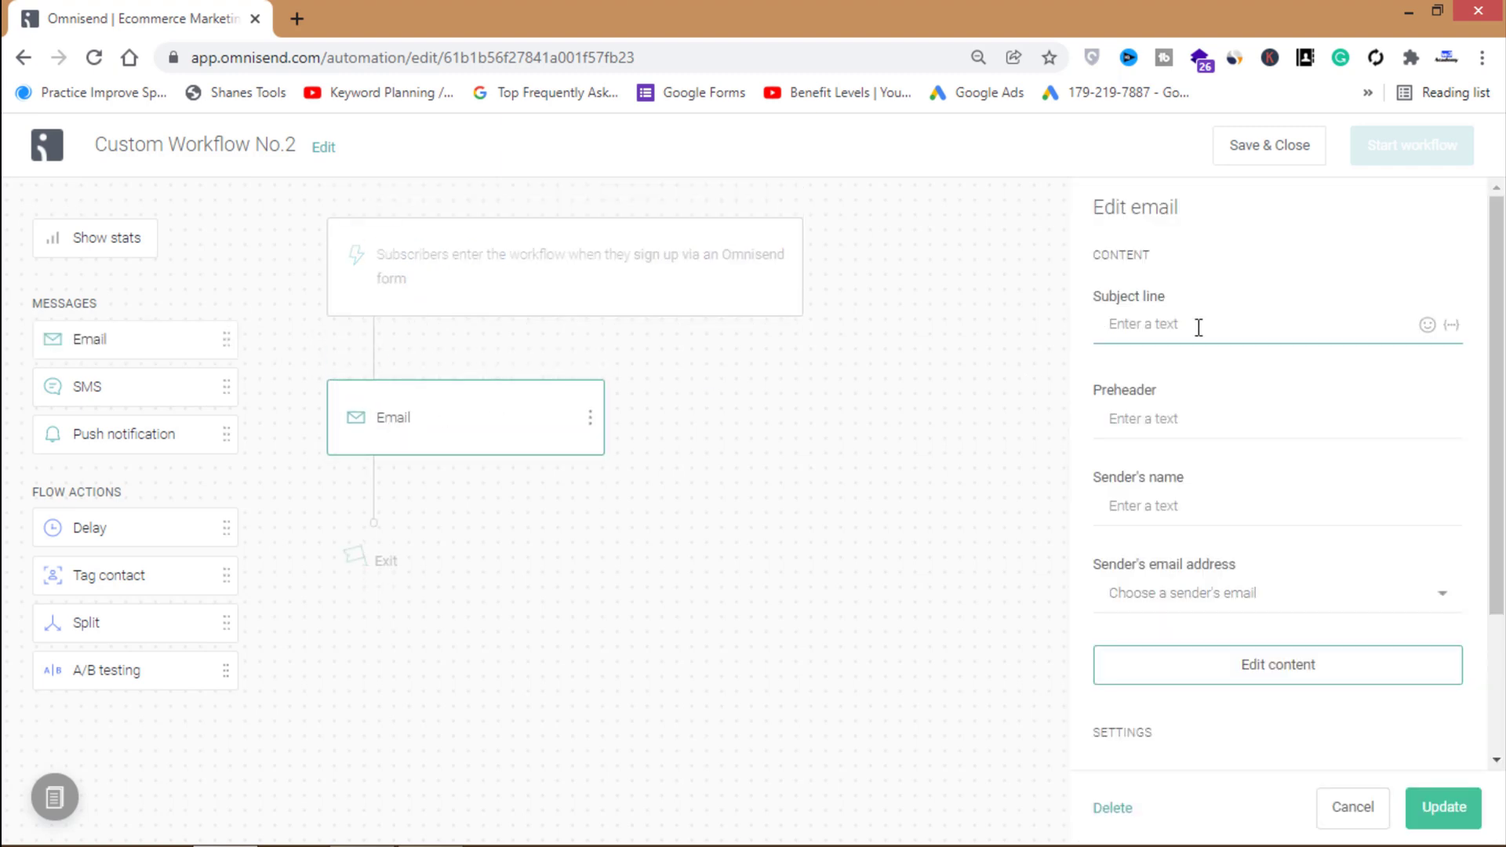
type("Welcome to Organic Aprico")
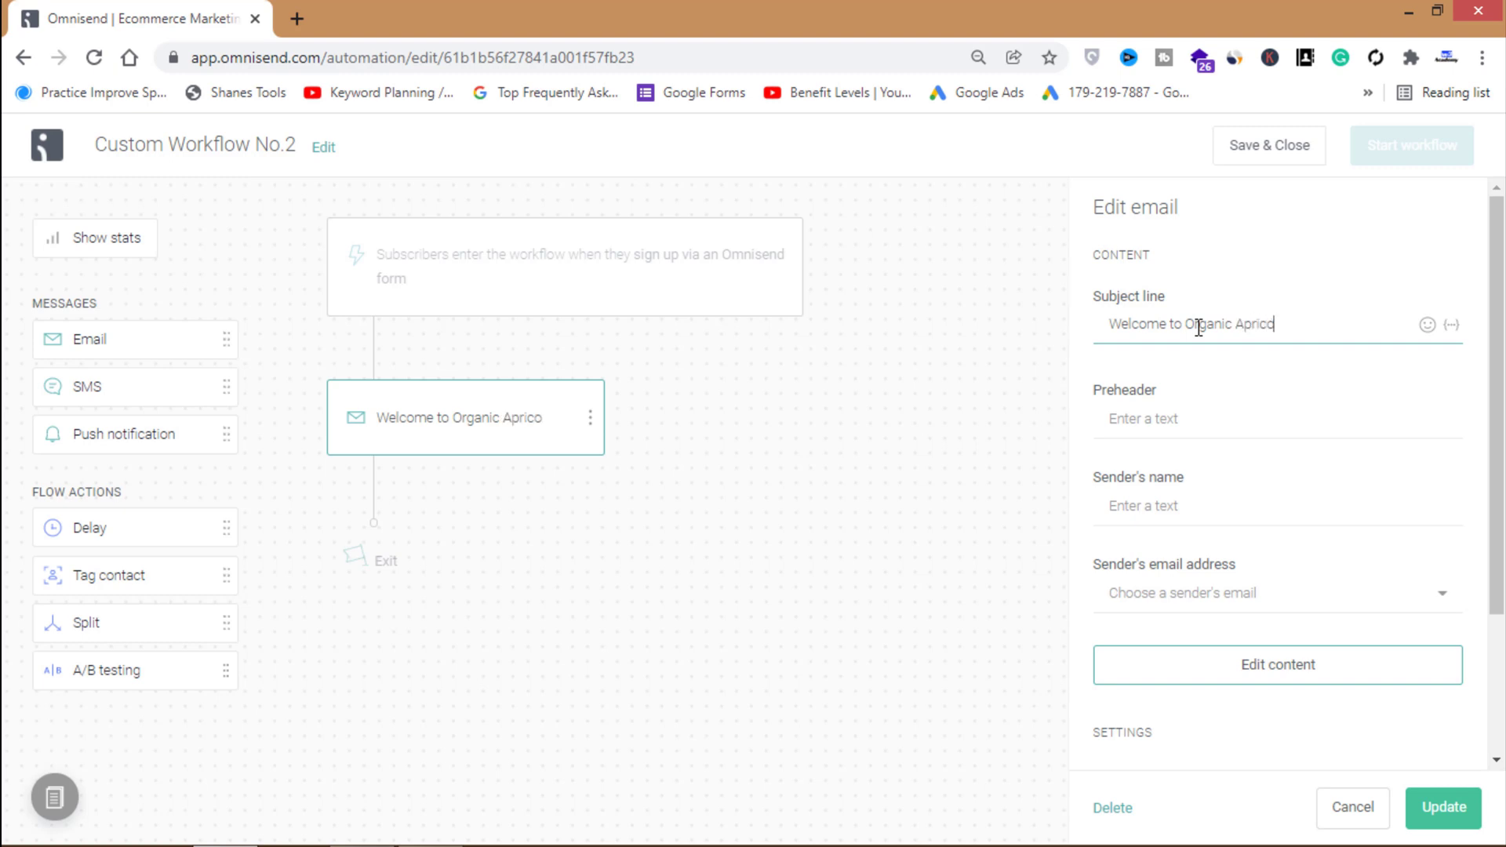
key("Tab")
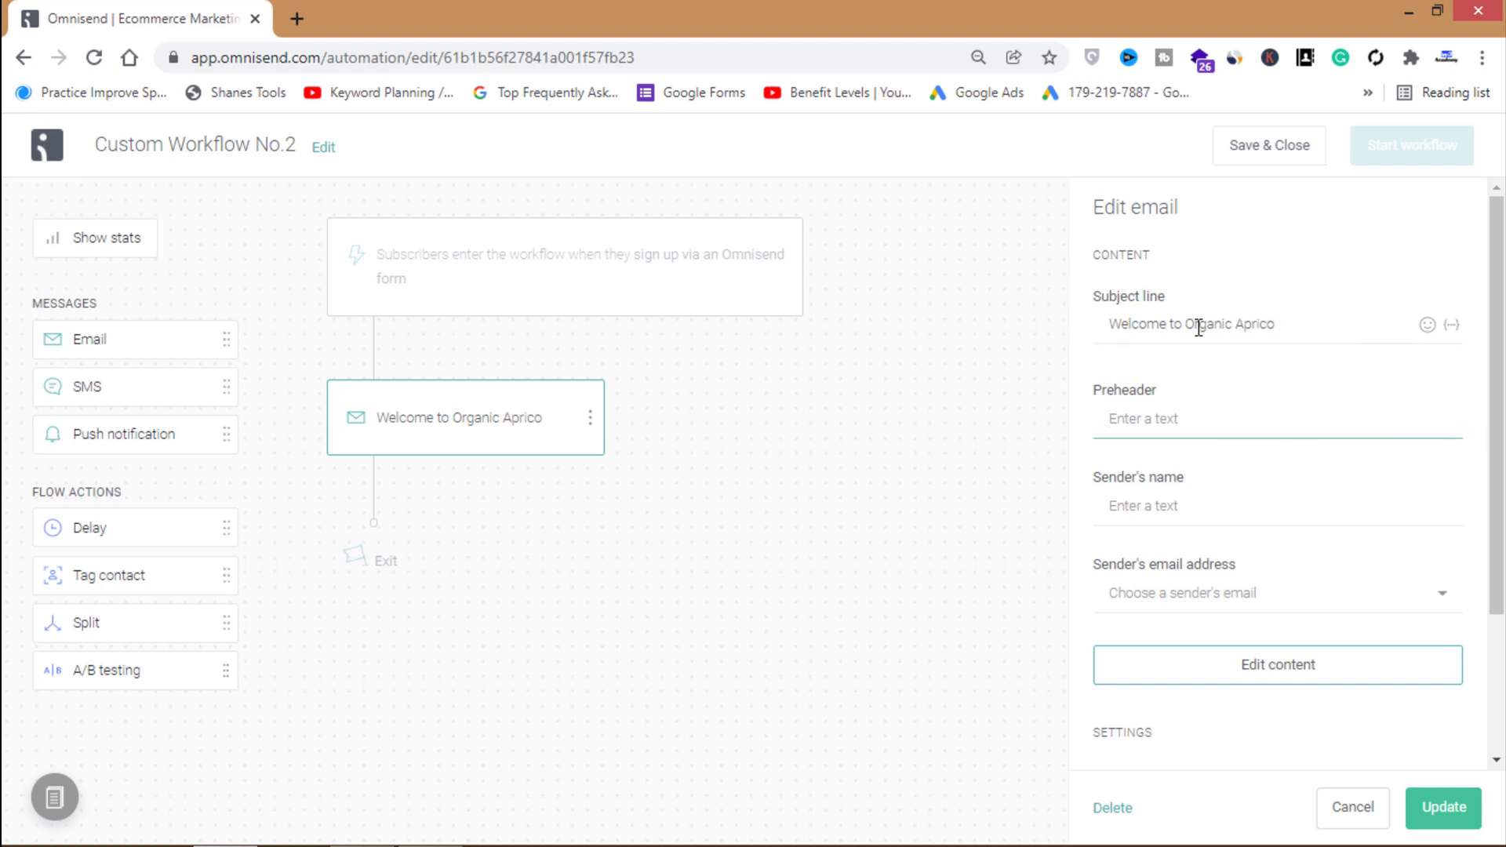
type("The biggest")
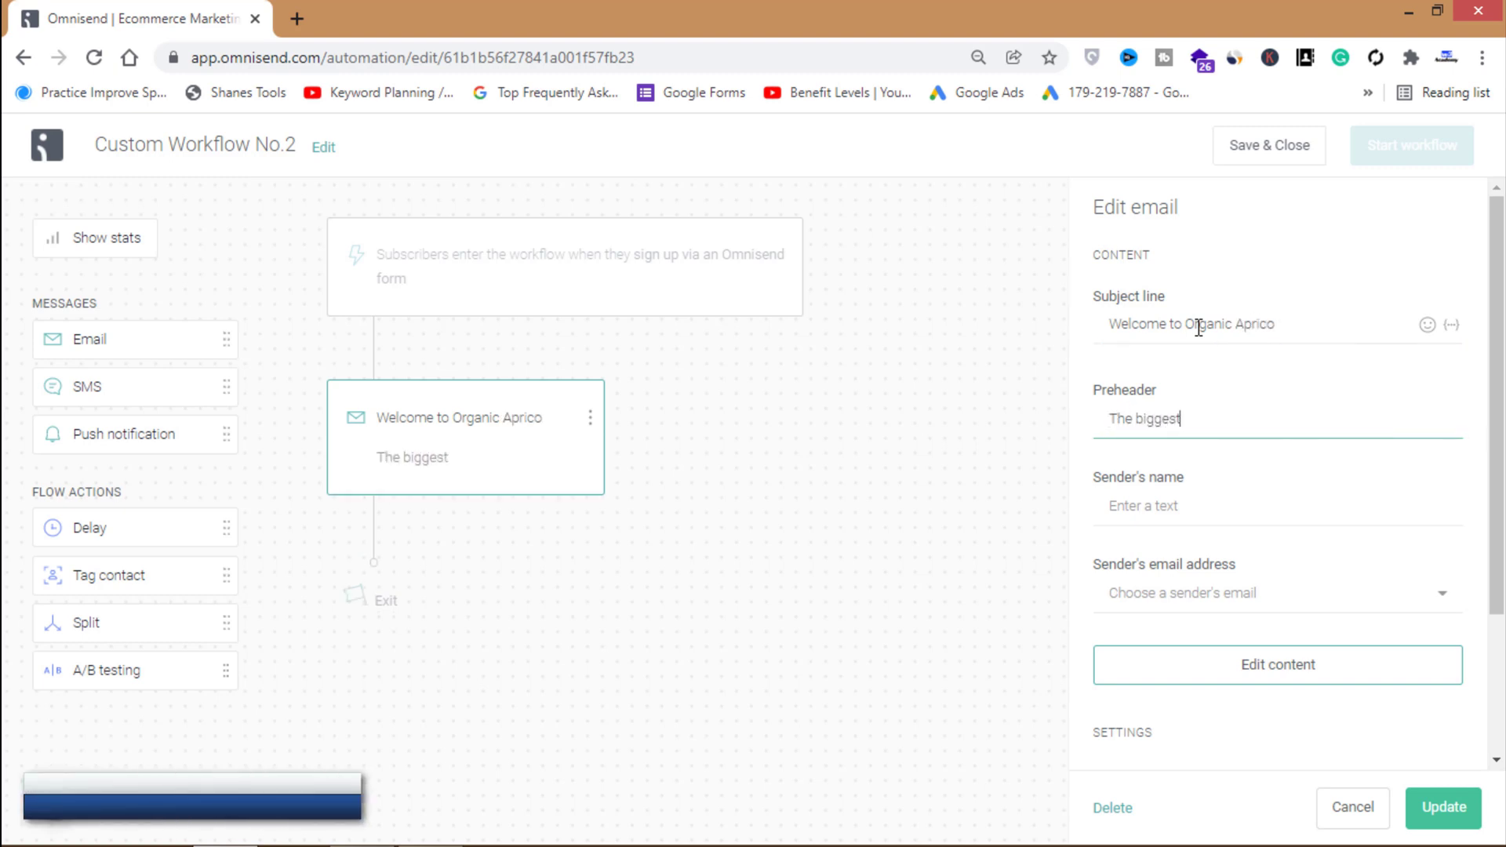
type(" d")
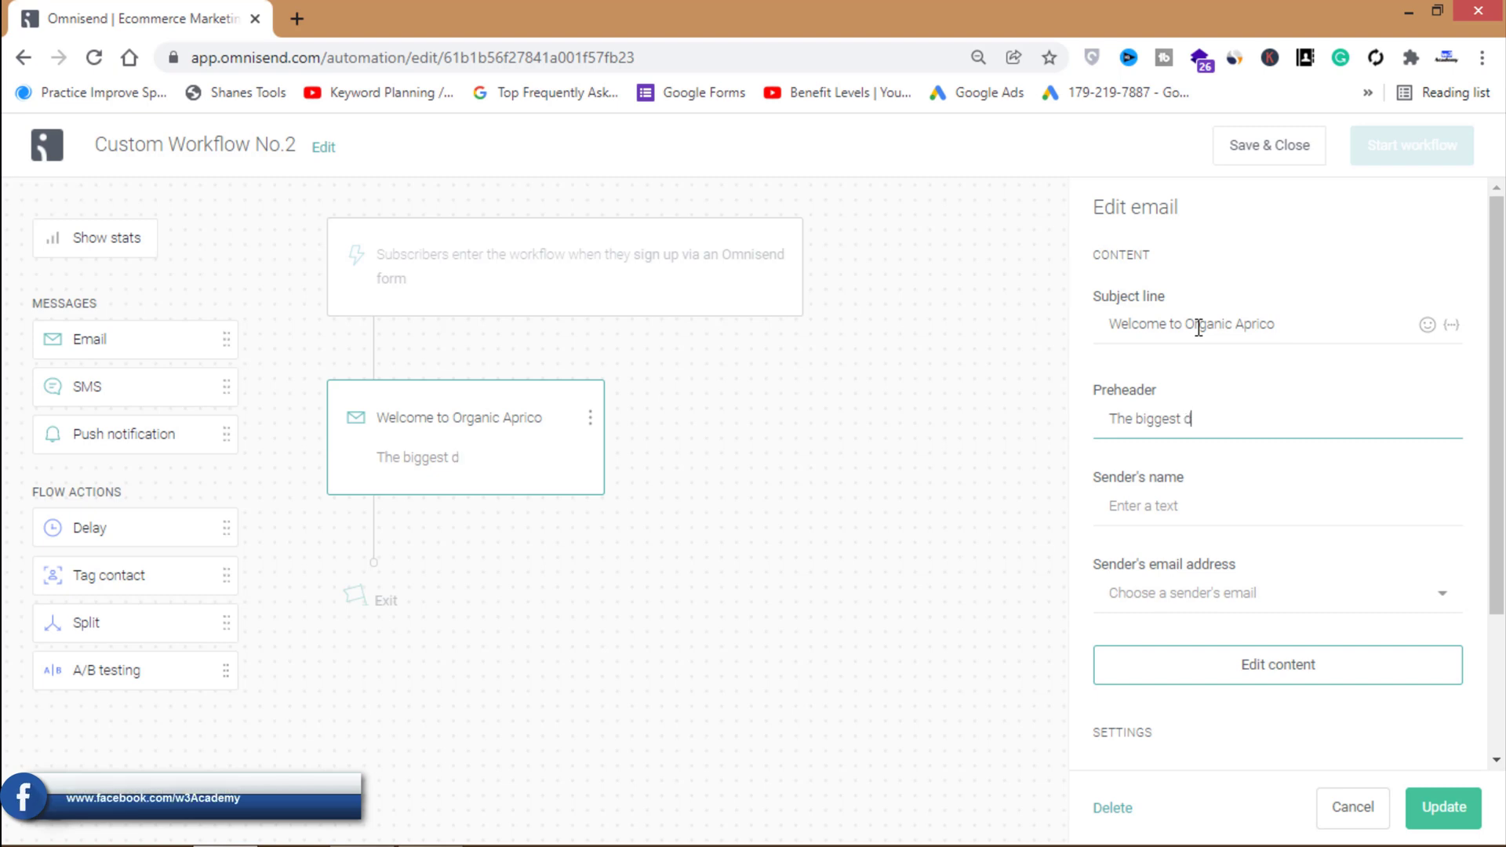
type("ry fruit")
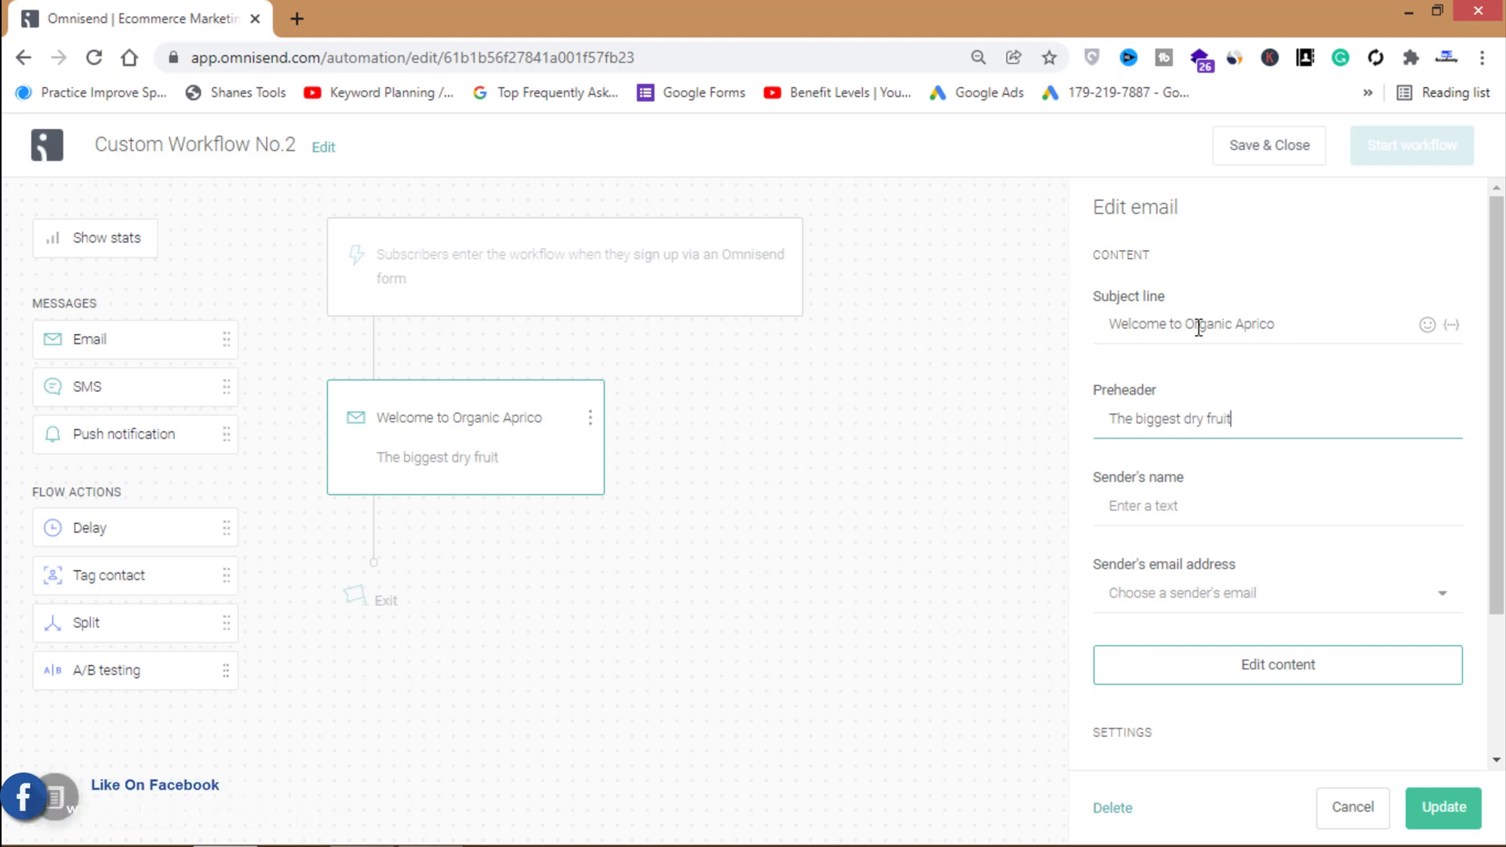
type(" store onlin")
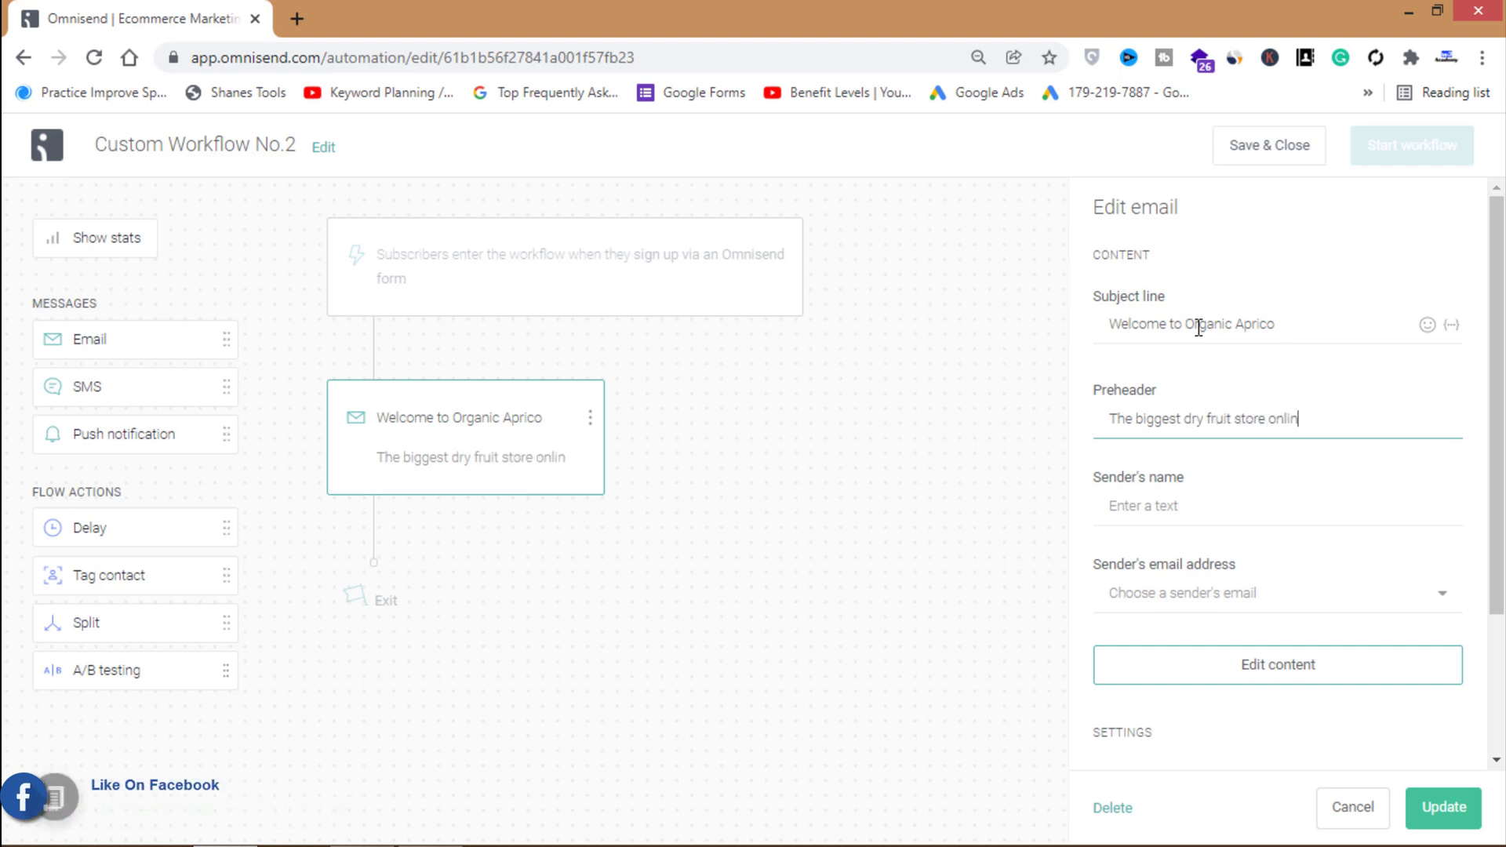
type("e")
scroll(1228, 463, "down", 1)
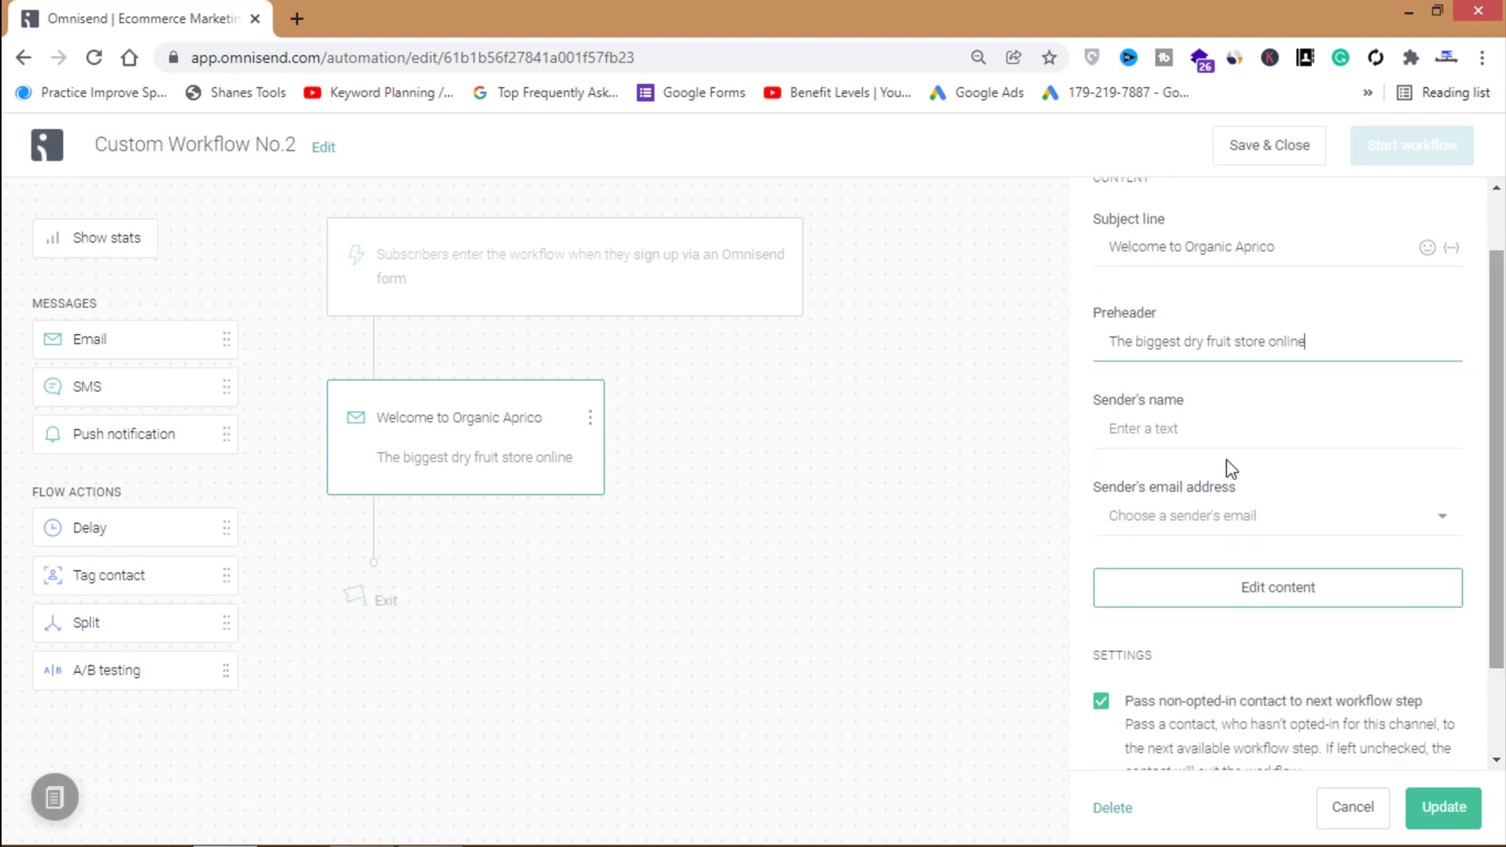
- Set sender's name to Organic Aprico and choose the store's info sender address
left_click(1132, 429)
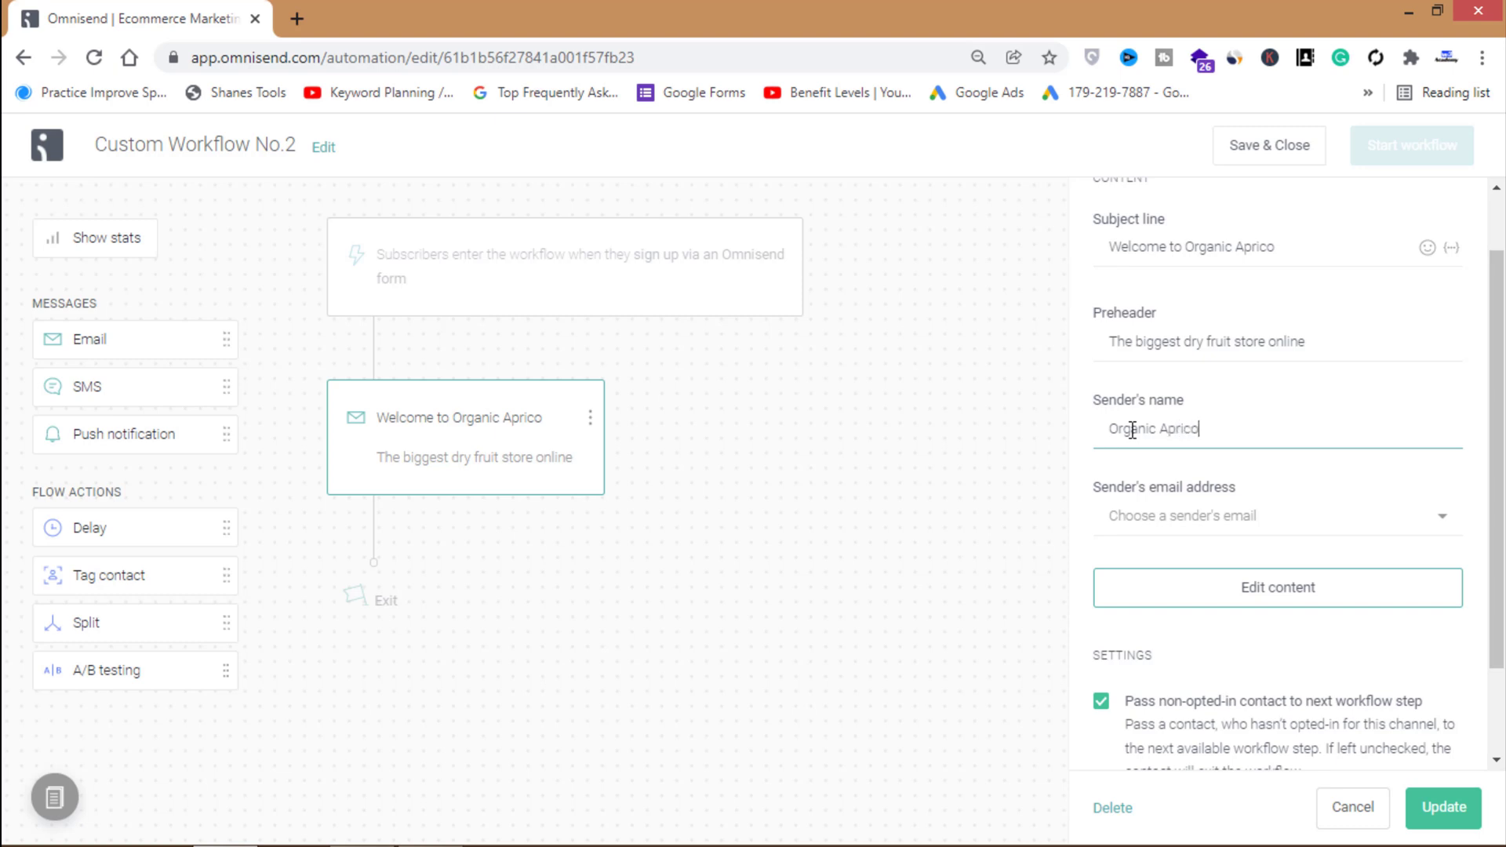
left_click(1193, 515)
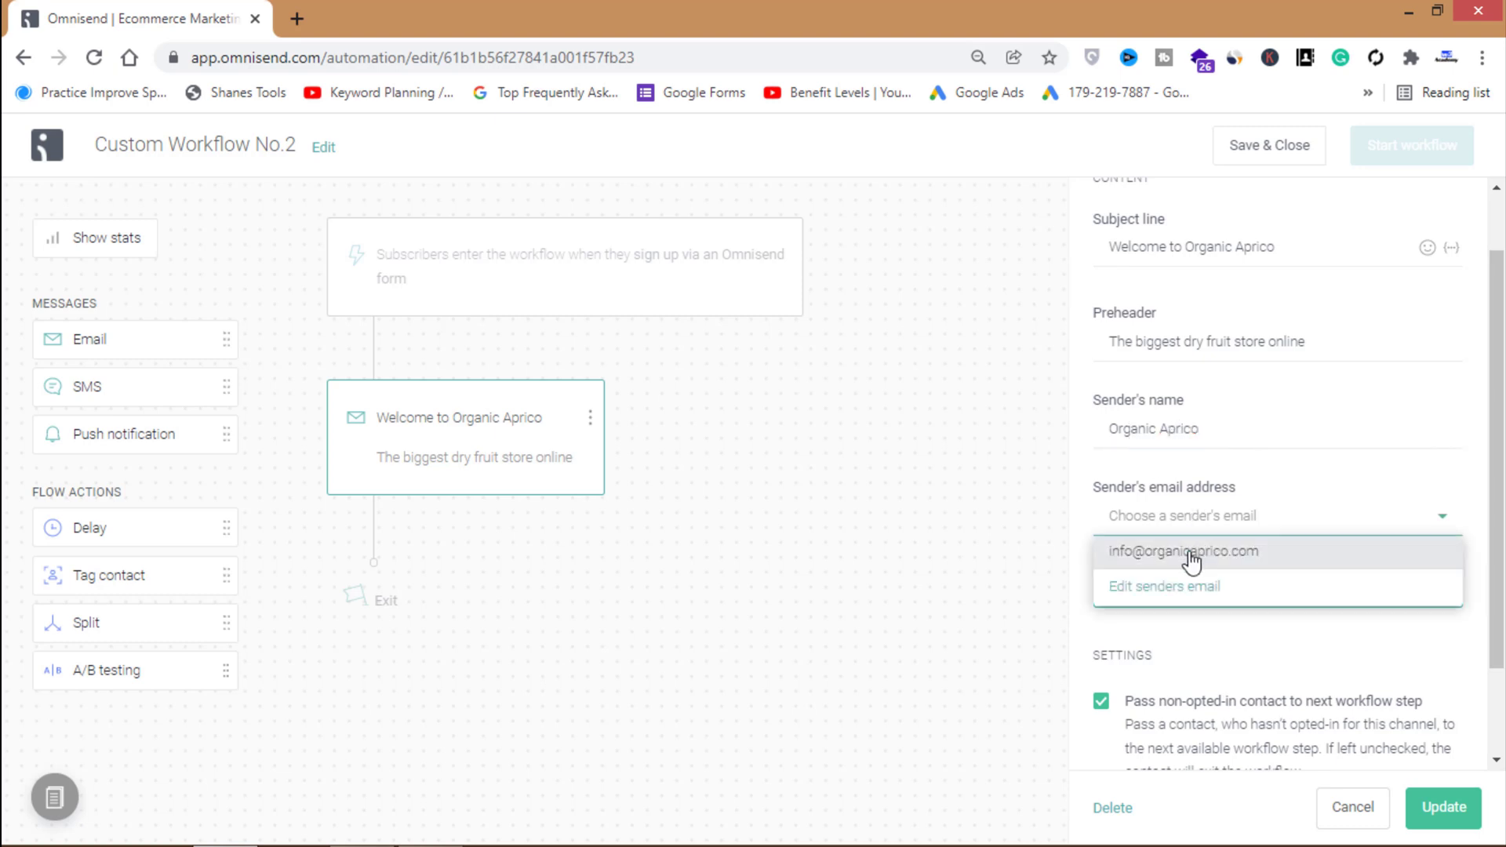
left_click(1187, 555)
scroll(1432, 447, "down", 3)
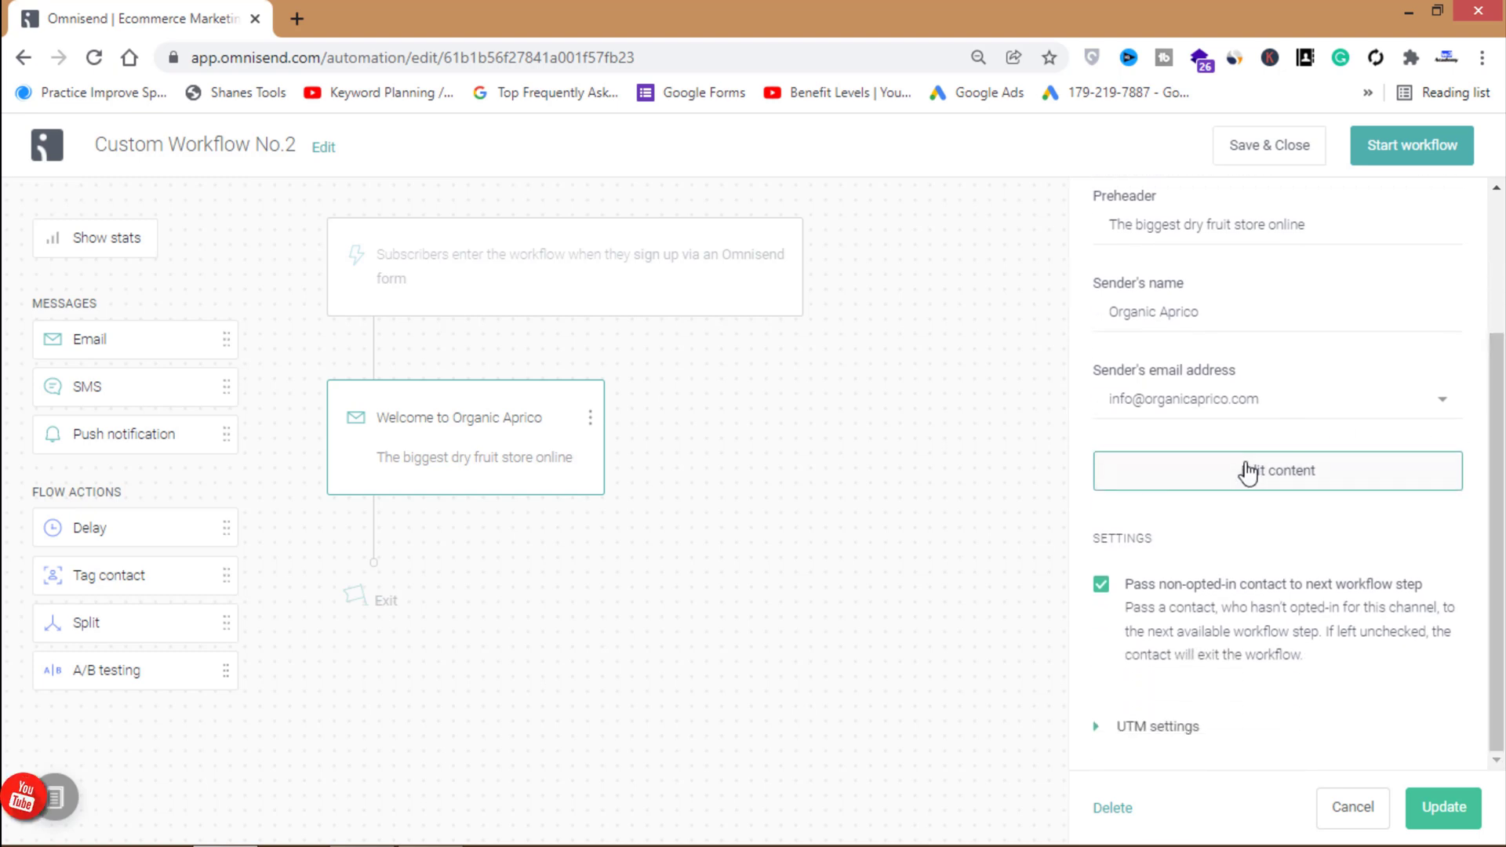
left_click(1273, 475)
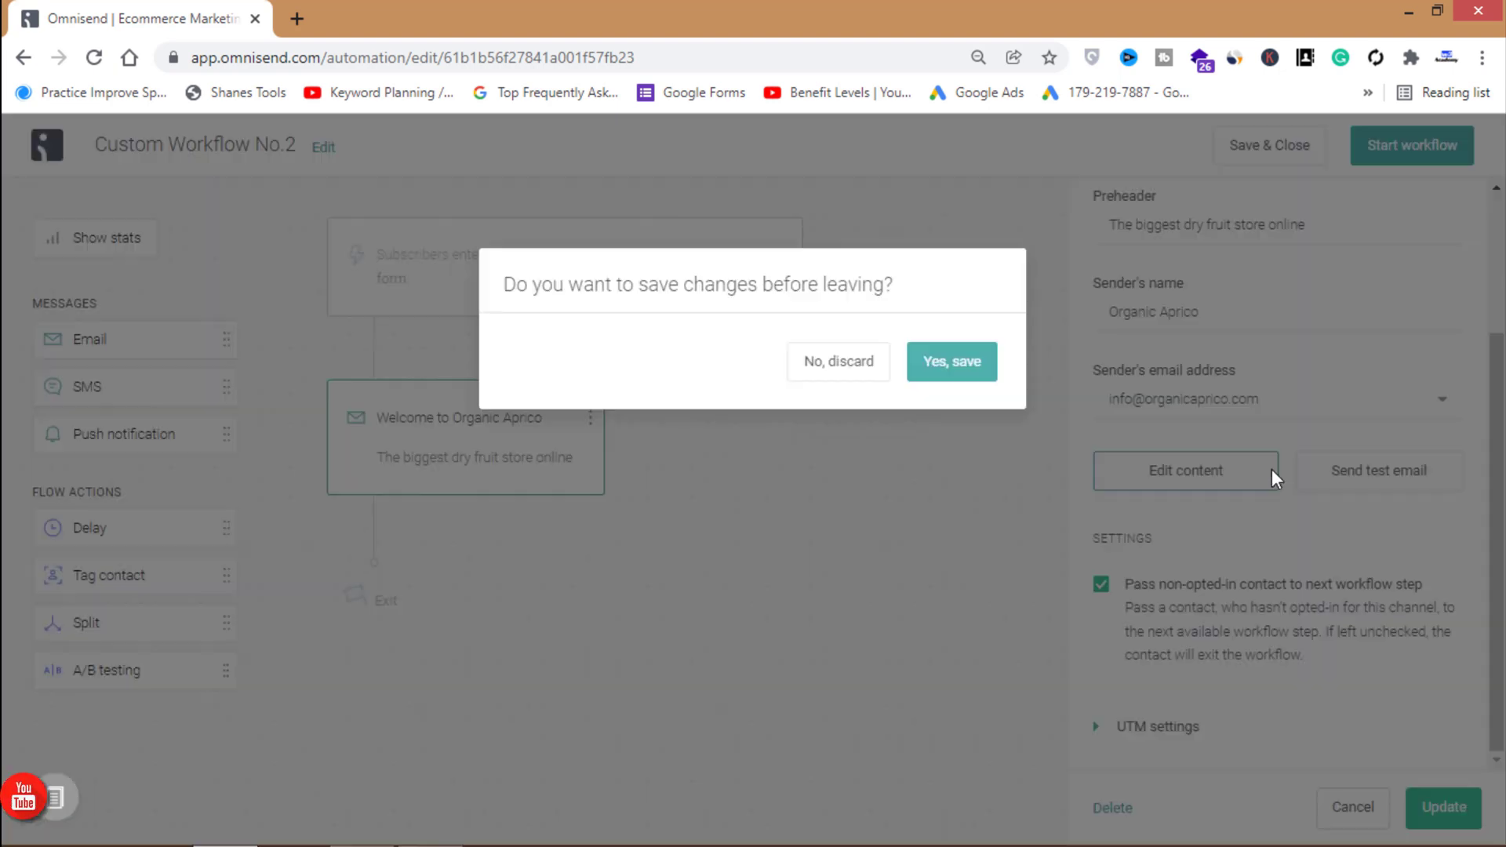
- Add a Text block reading 'Welcome to Organic Aprico.' to the email and save it
left_click(944, 377)
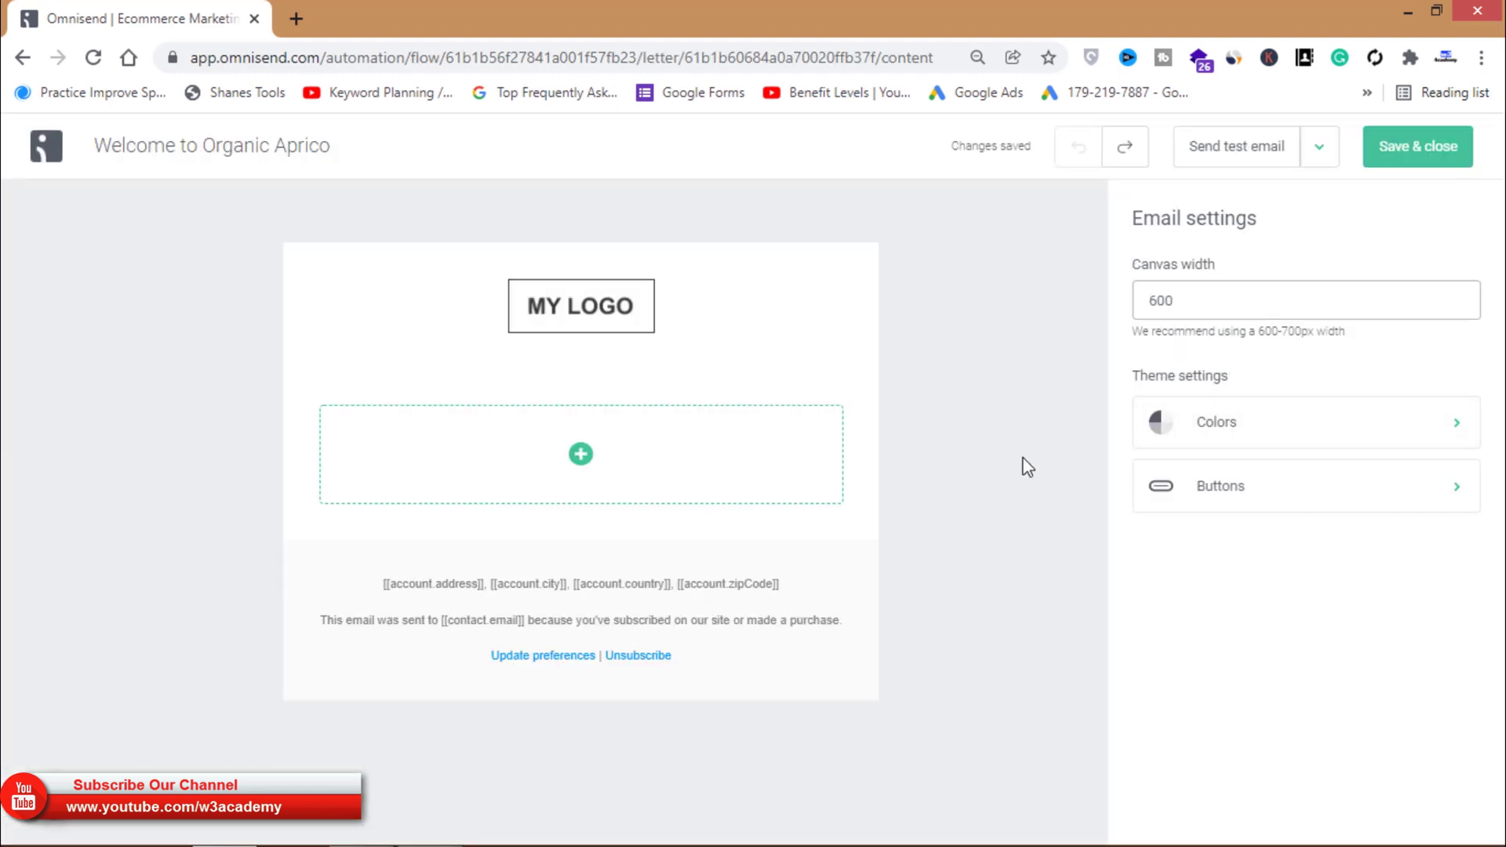
left_click(586, 456)
left_click(522, 525)
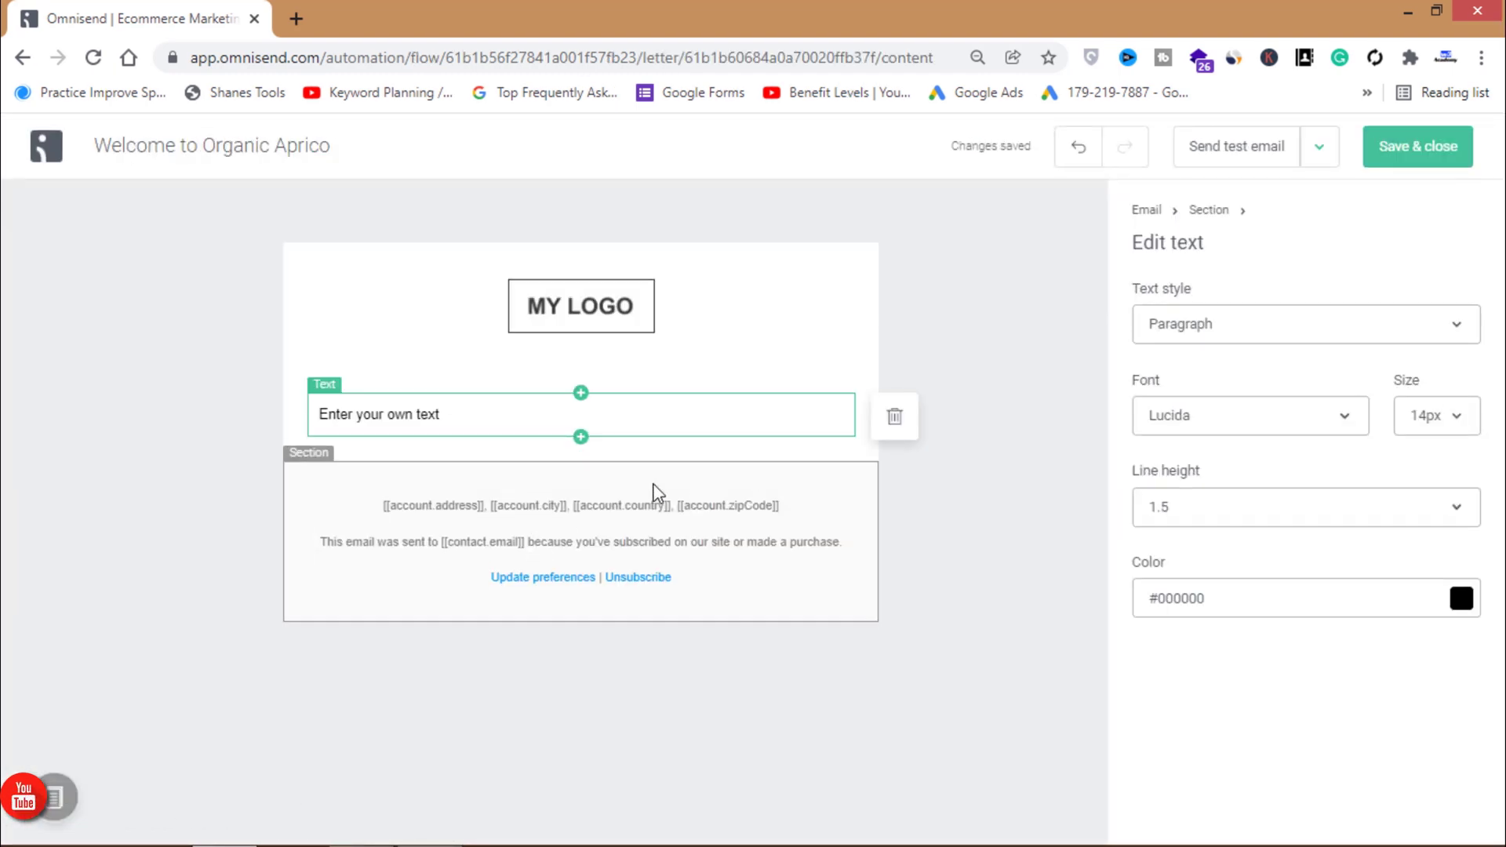
left_click(460, 424)
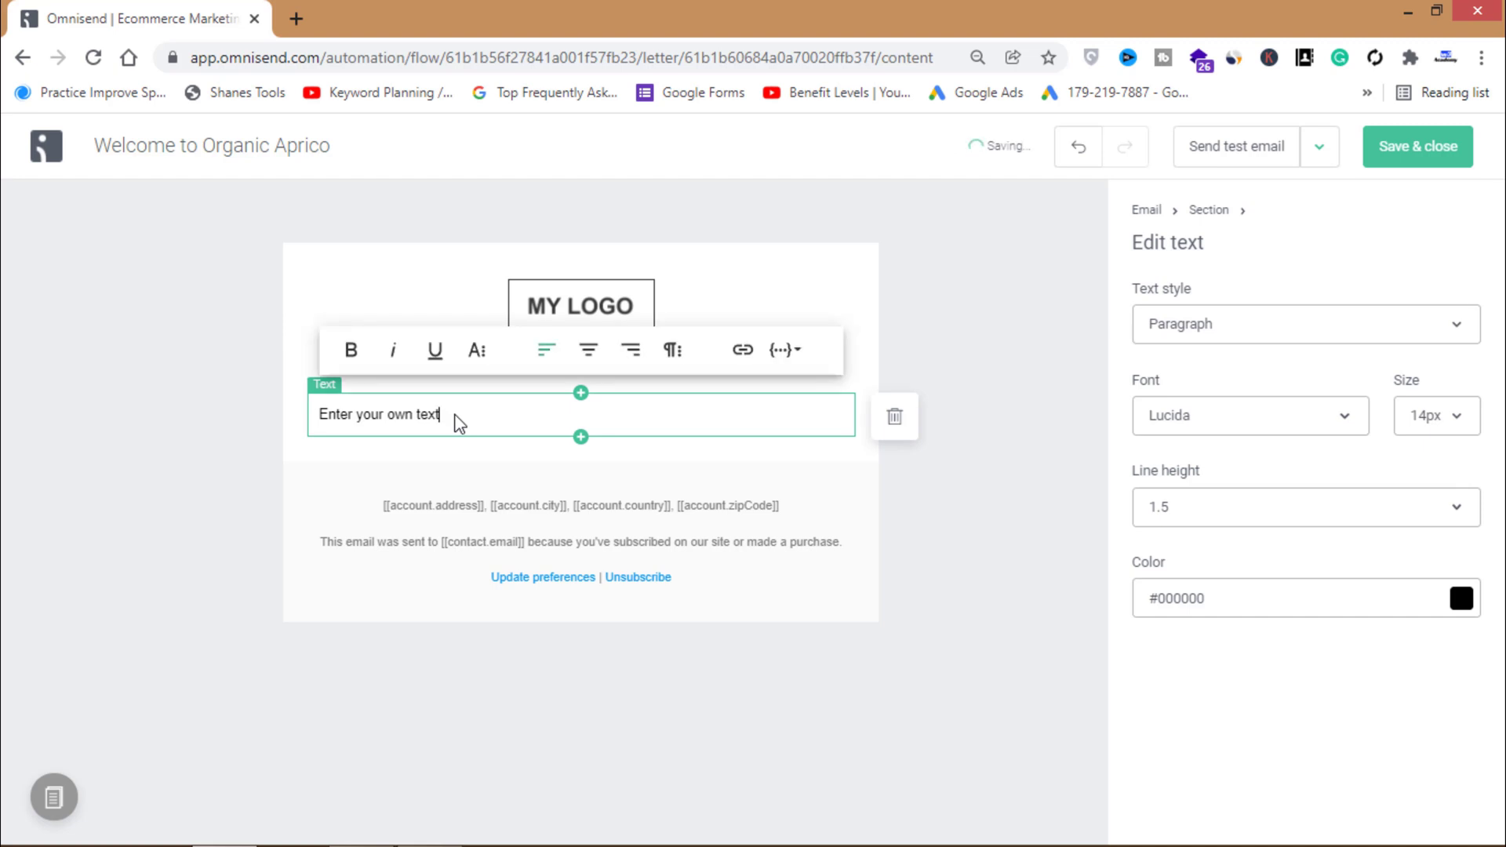
key("ctrl+a")
type("W")
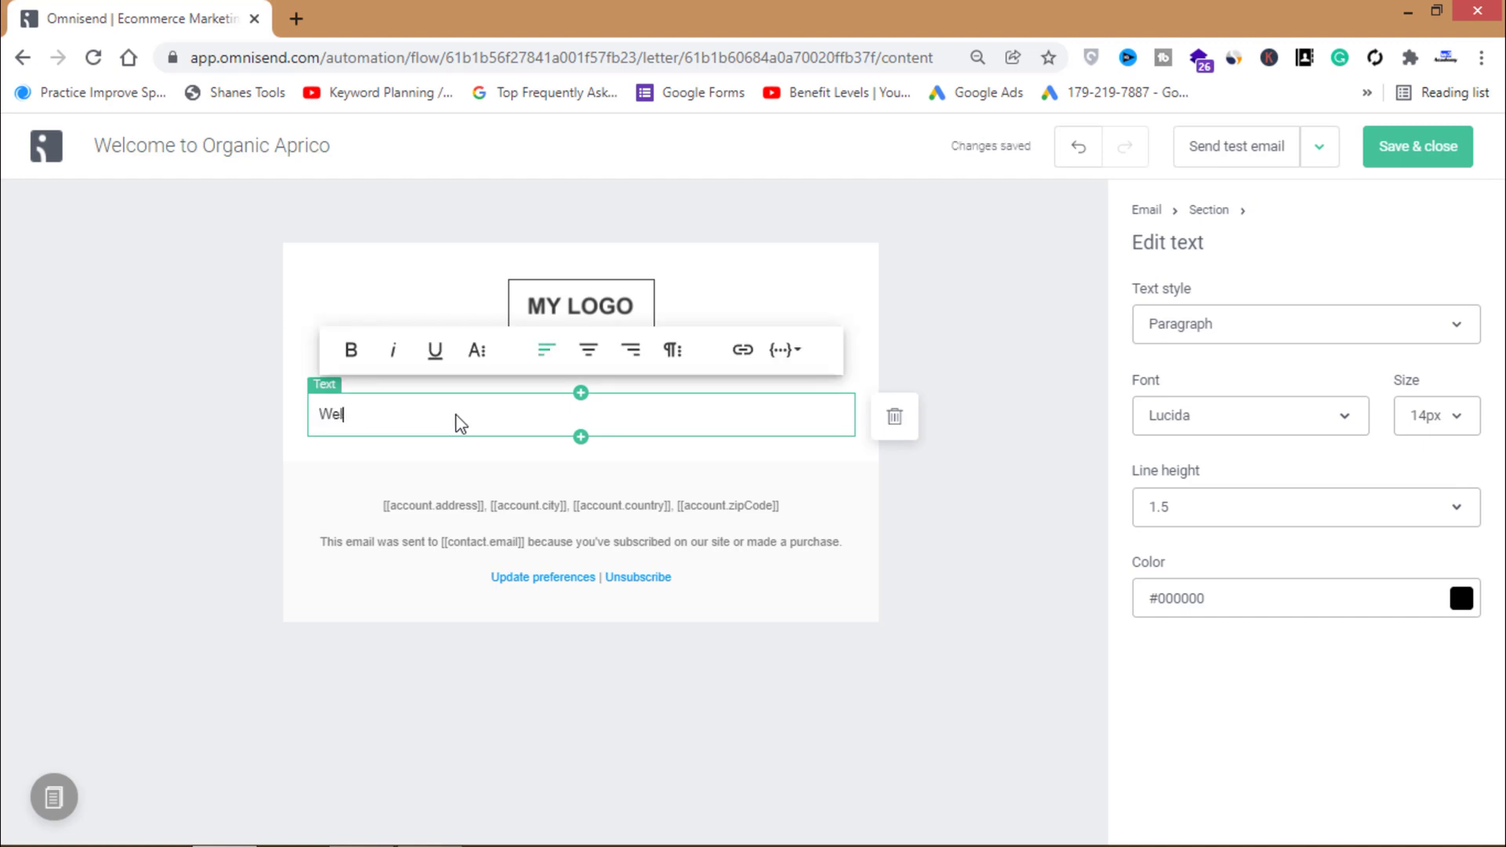
type("elcome to Organic Aprico.")
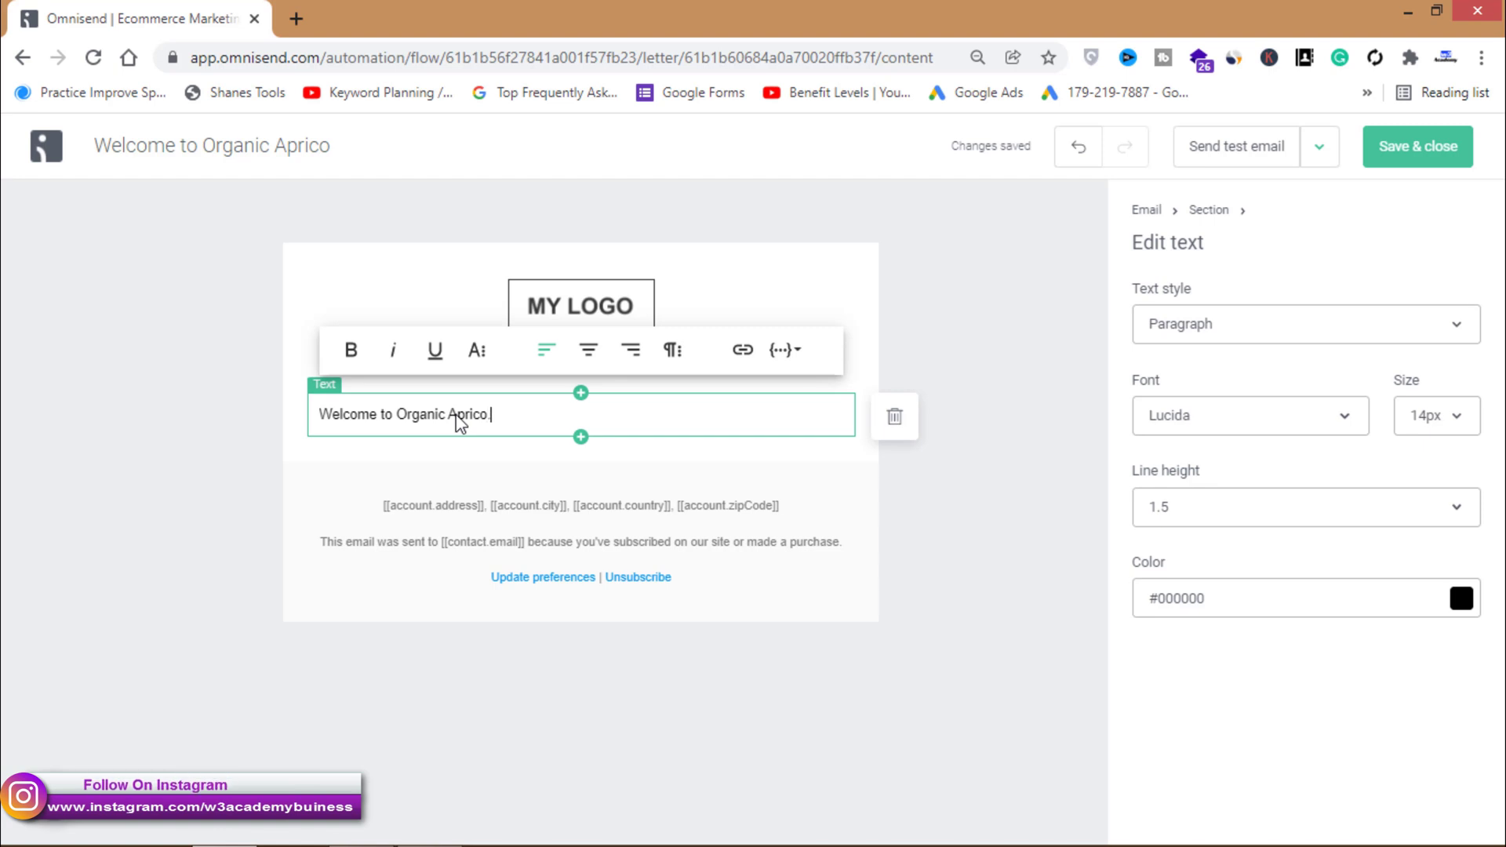
left_click(996, 594)
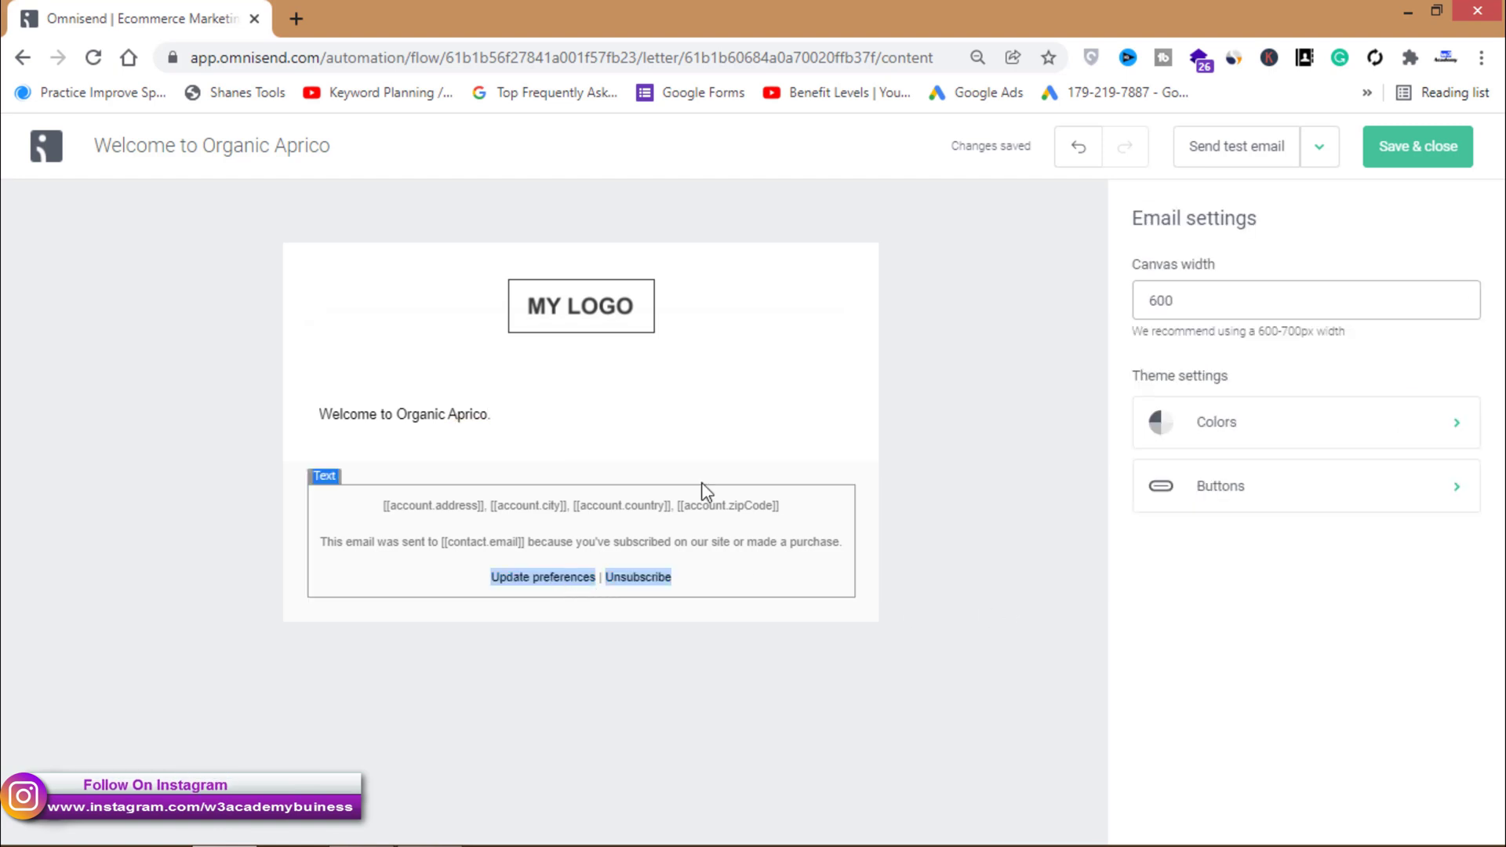
left_click(1420, 149)
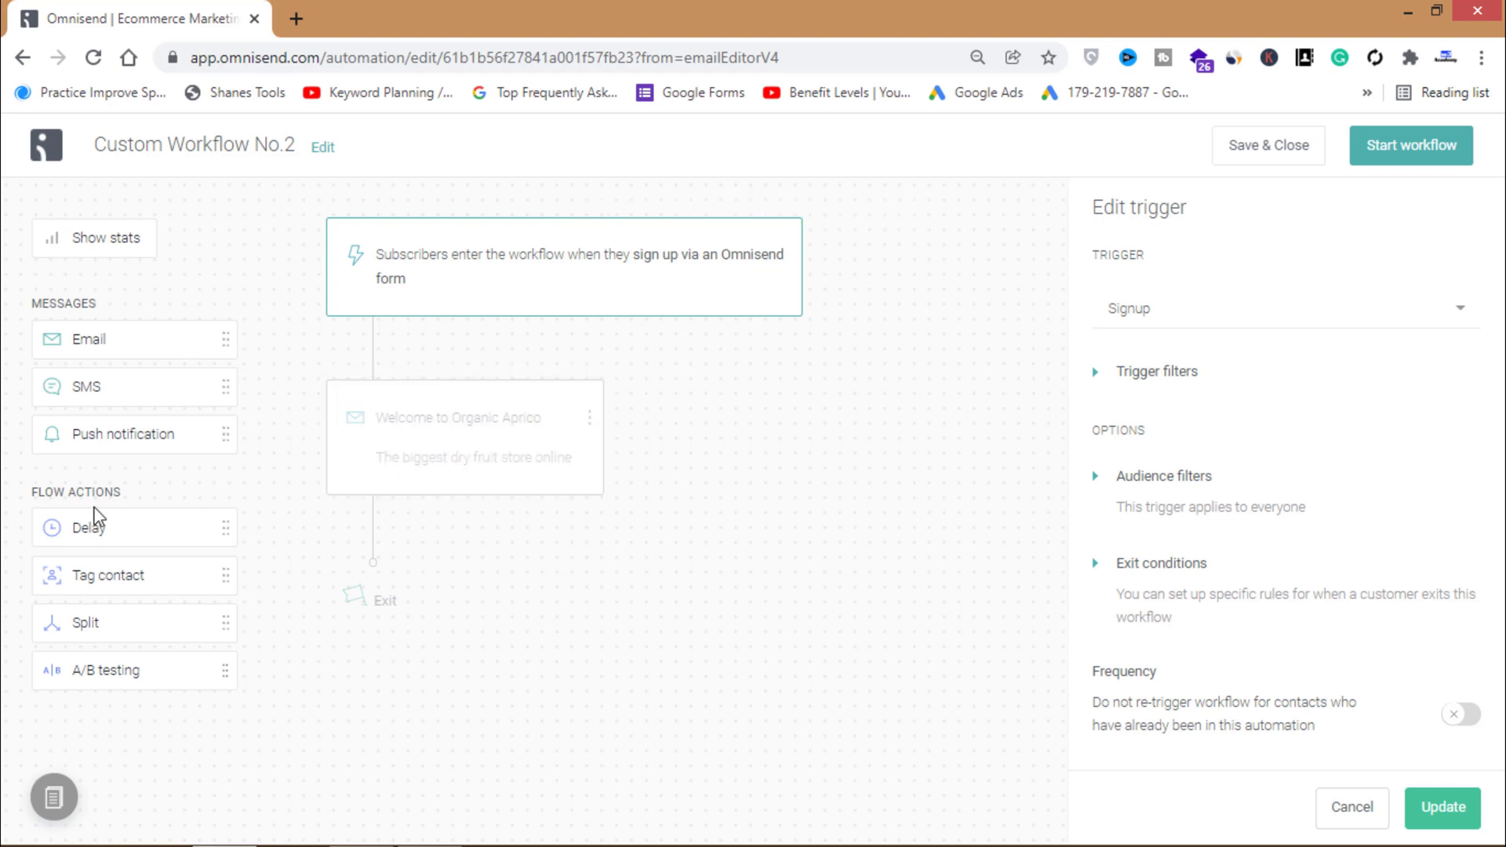
- Insert a Wait for 2 Days delay after the welcome email and drop a Split below it
left_click_drag(68, 527, 381, 532)
left_click(589, 601)
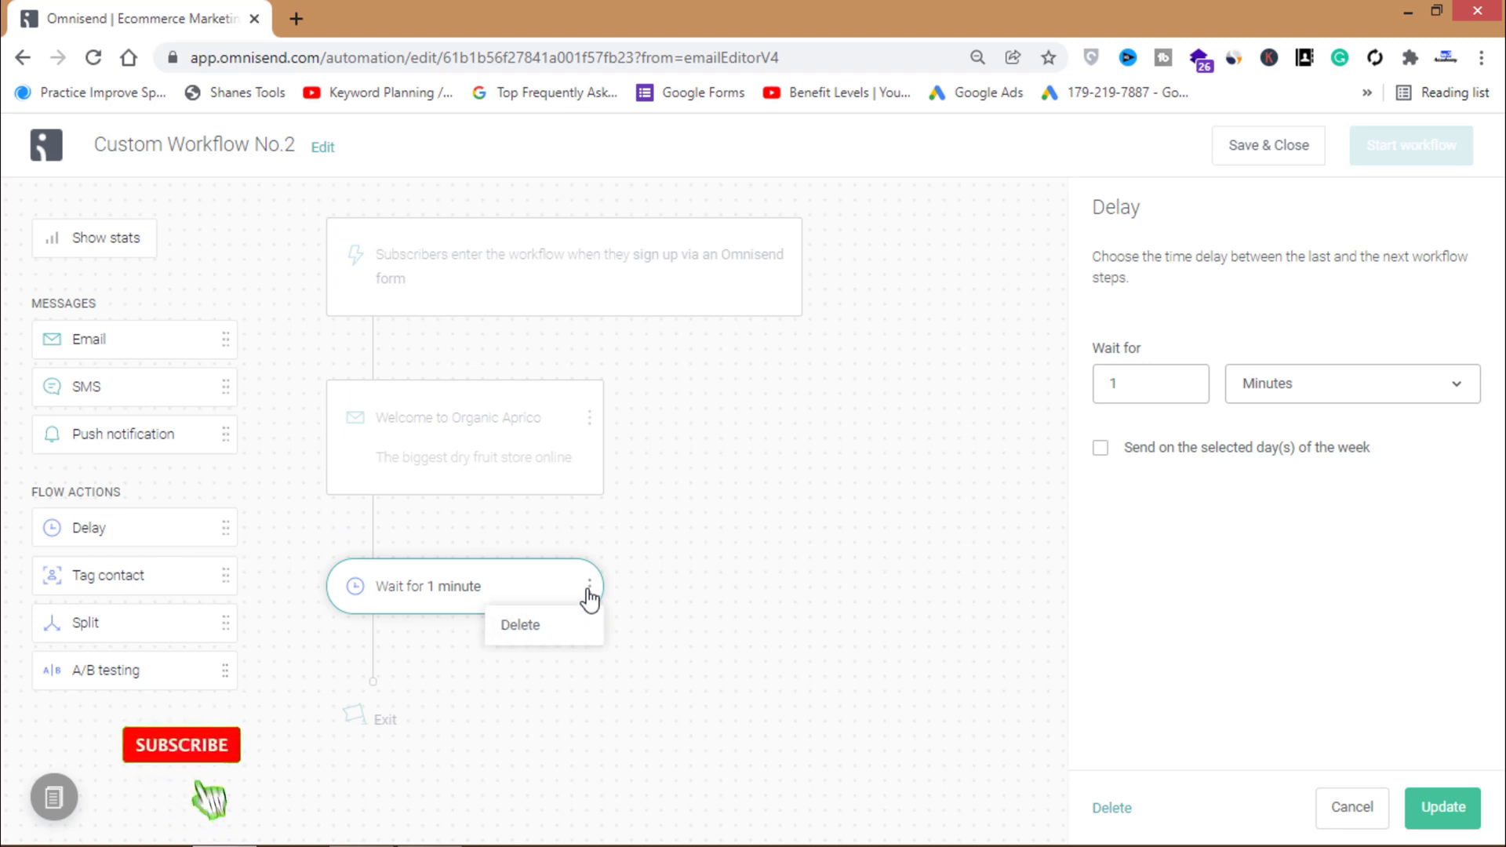
left_click(1372, 392)
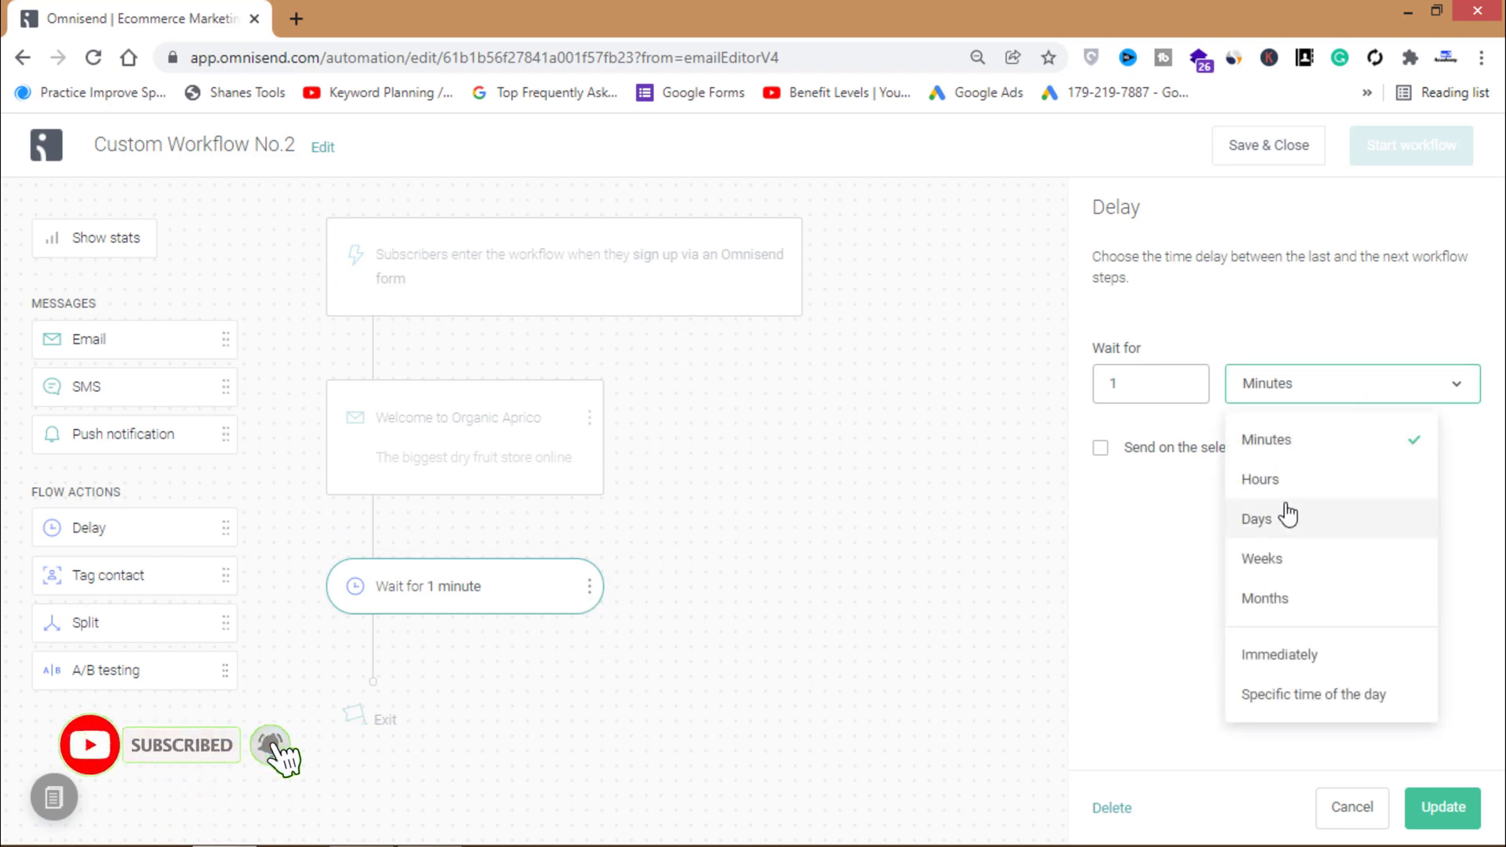
left_click_drag(1153, 392, 1102, 385)
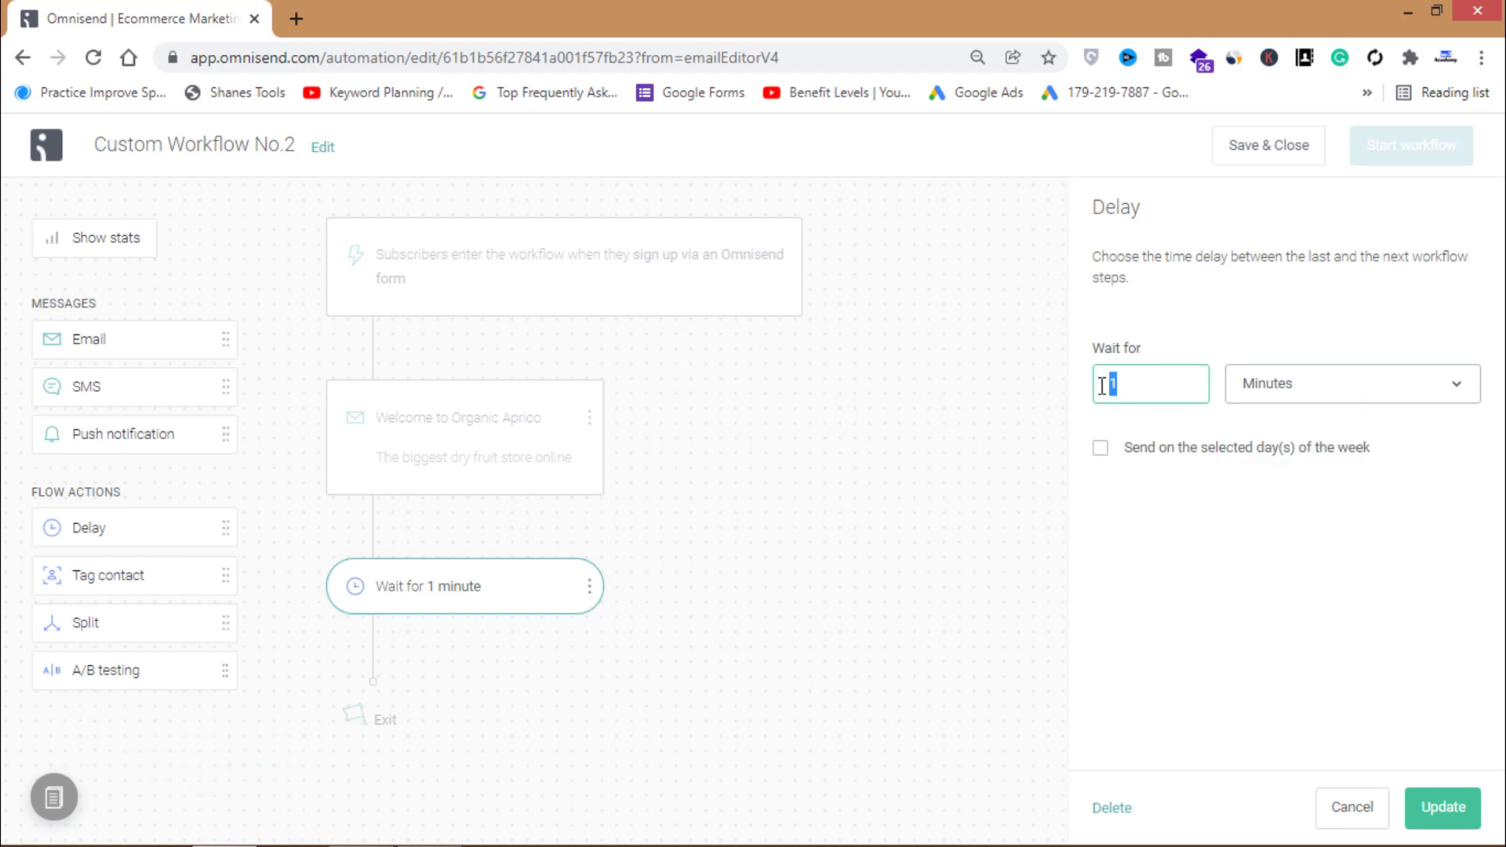
left_click(1250, 396)
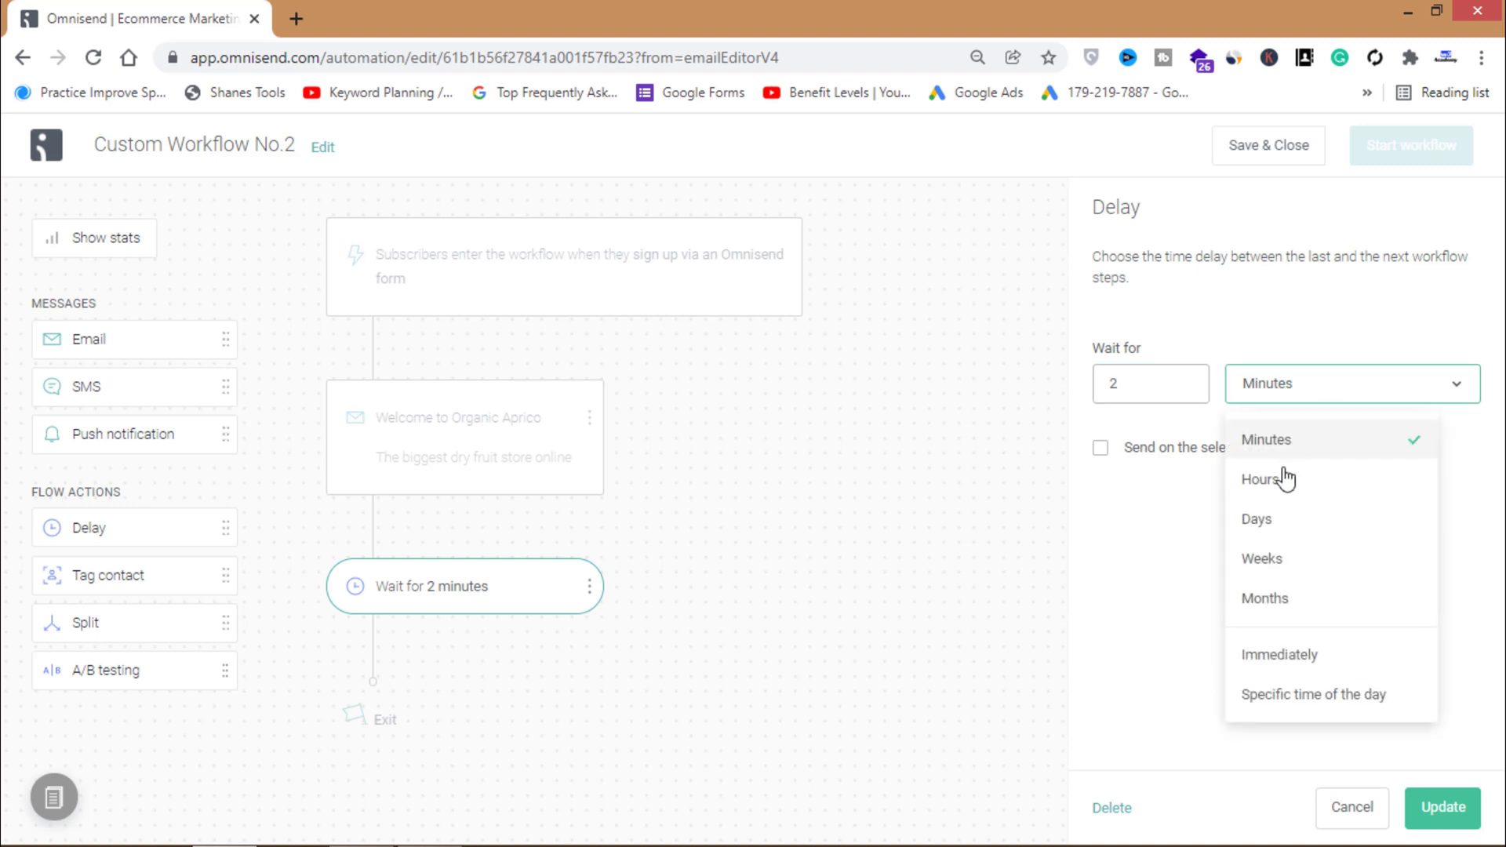
left_click(1257, 520)
left_click_drag(74, 624, 395, 691)
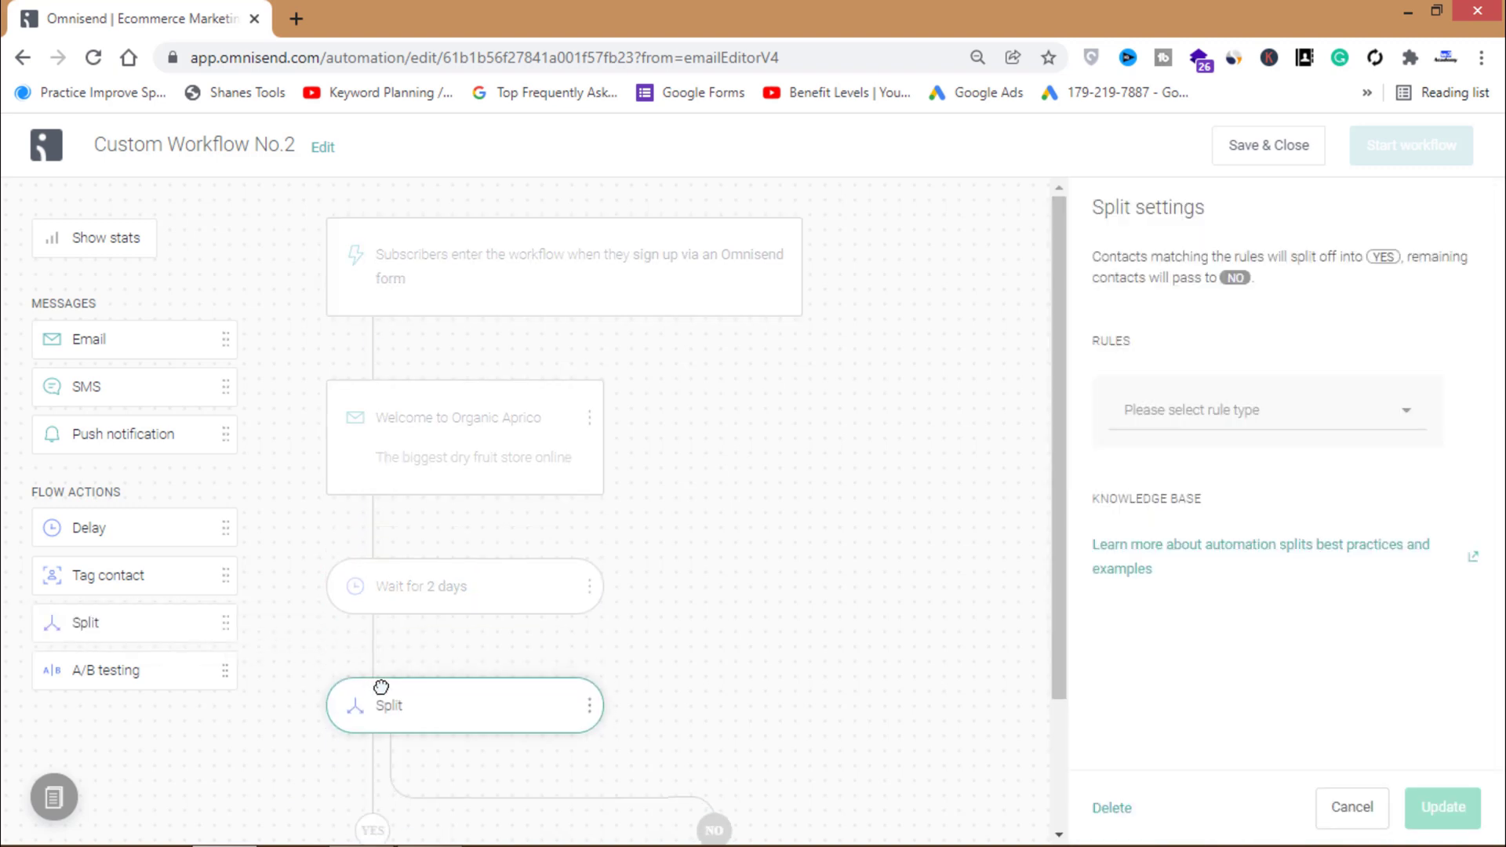
- Save a Message behavior split rule: opened email 'Welcome to Organic Aprico'
left_click_drag(1060, 557, 1068, 642)
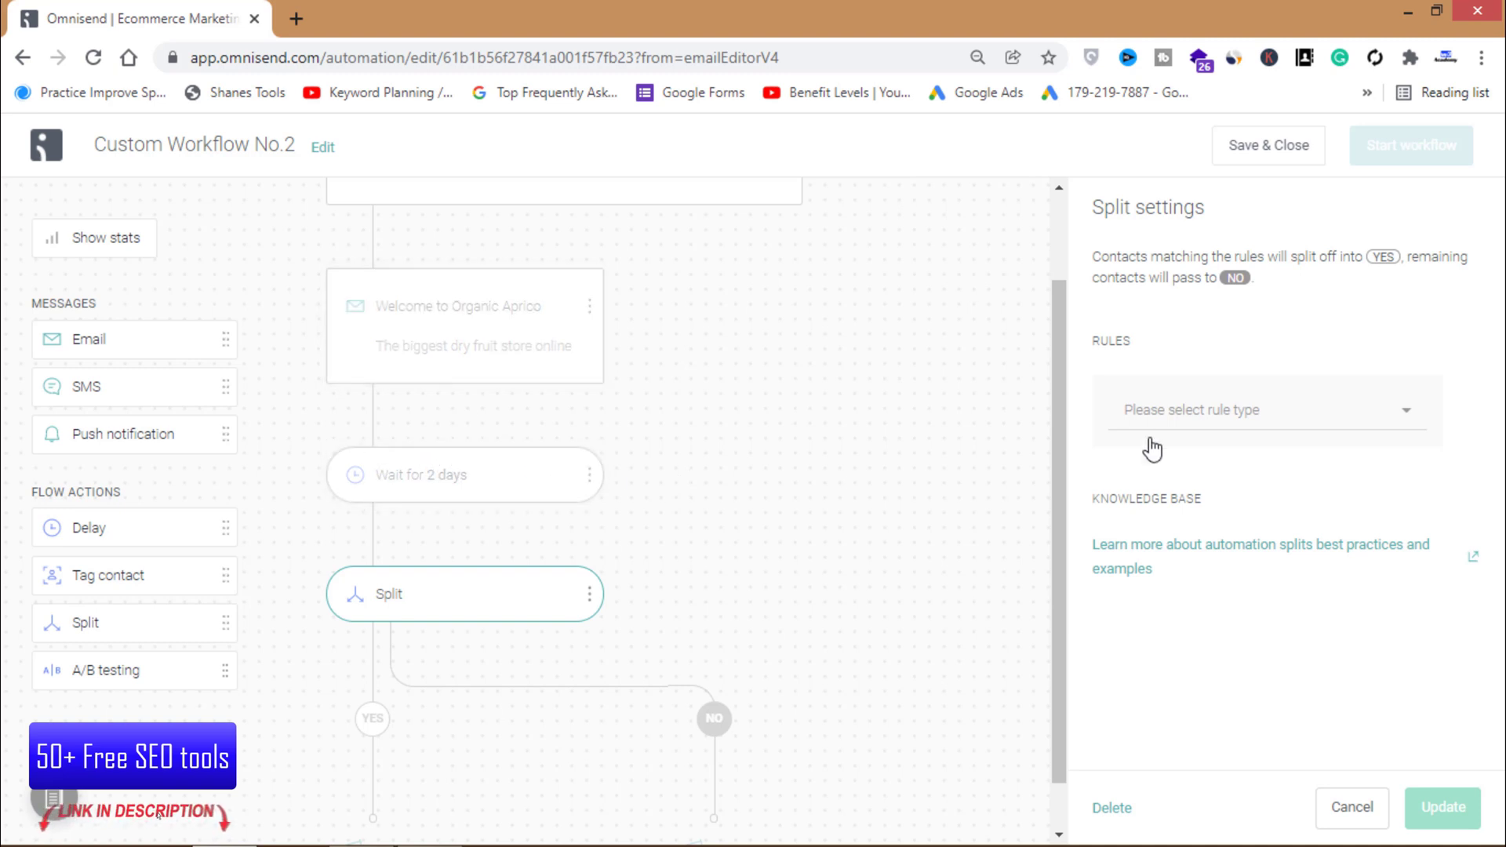
left_click(1164, 408)
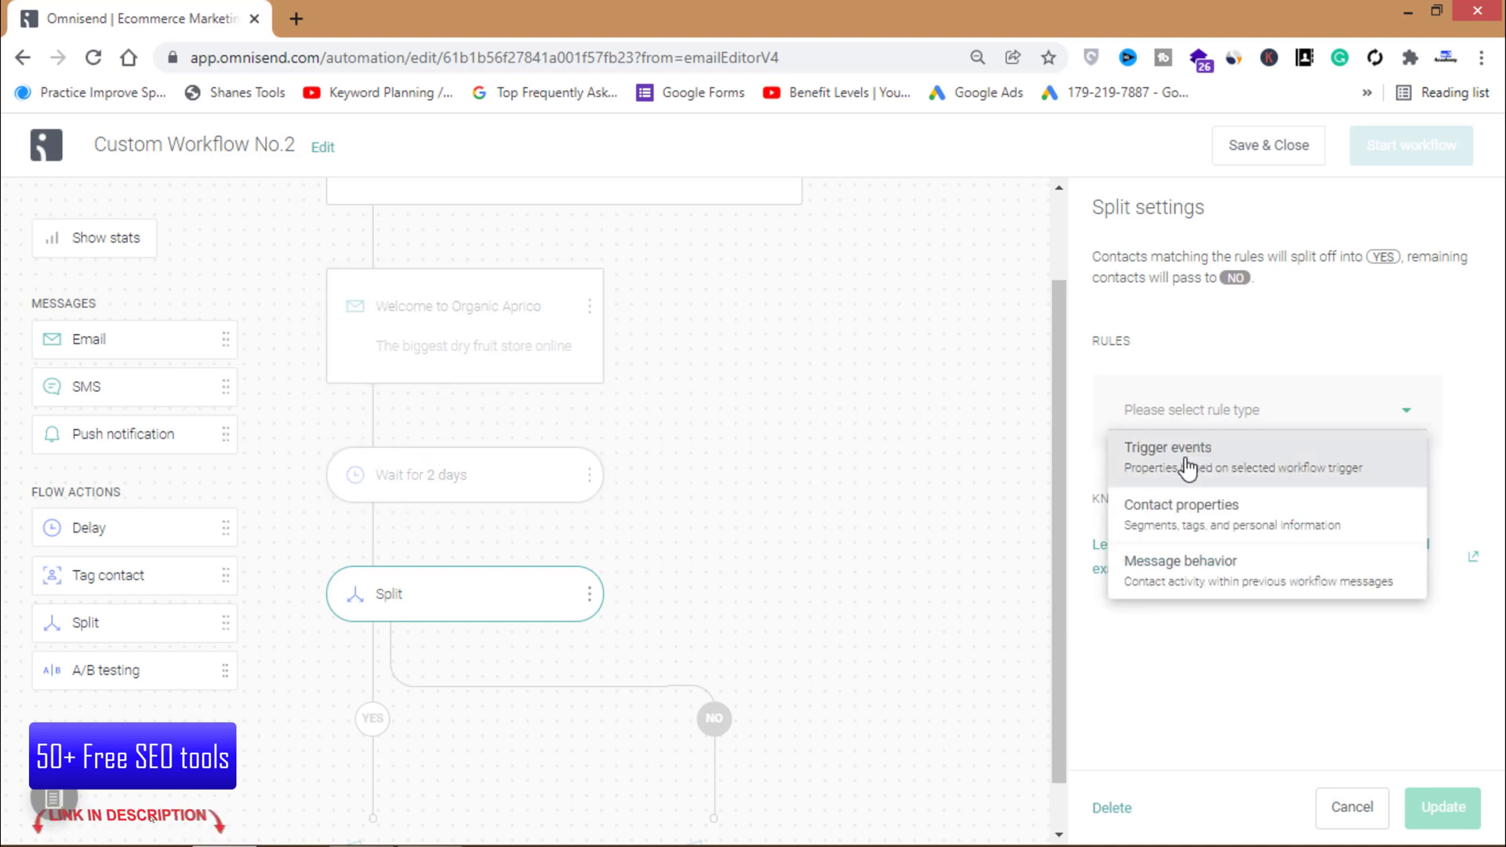
left_click(1177, 588)
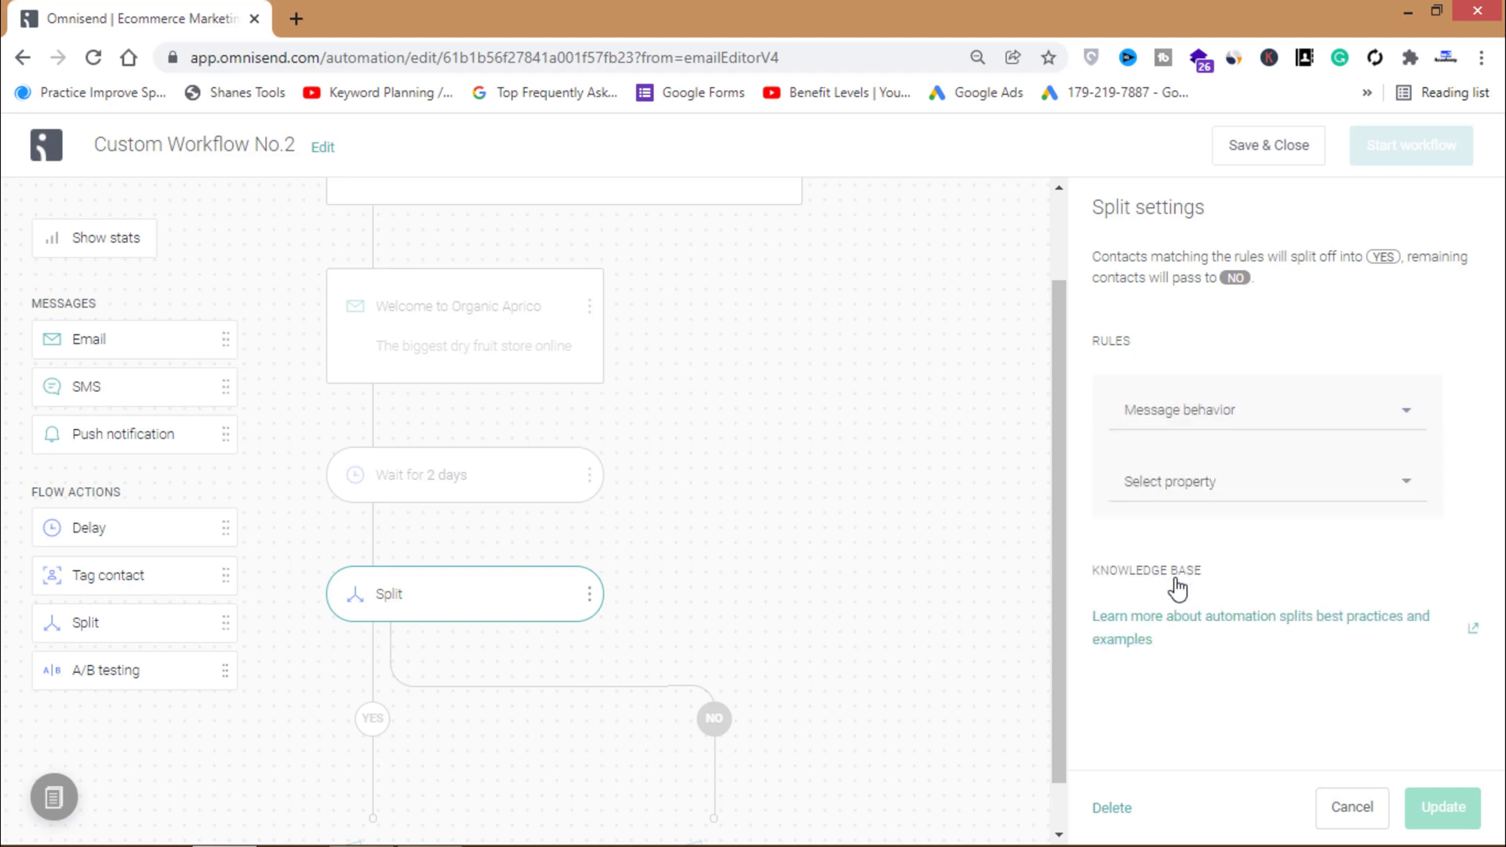
left_click(1218, 488)
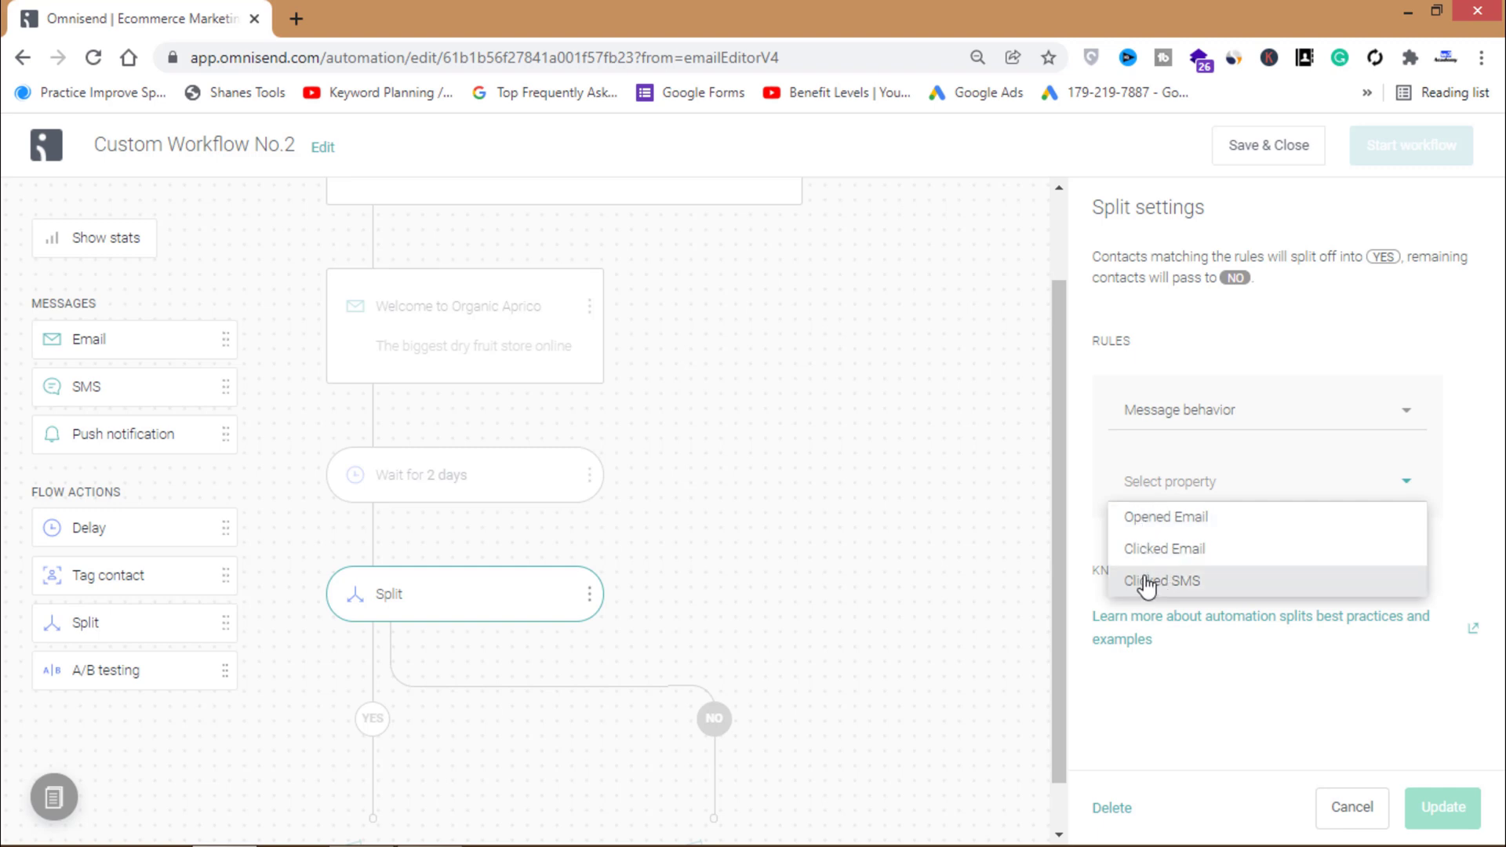
left_click(1171, 532)
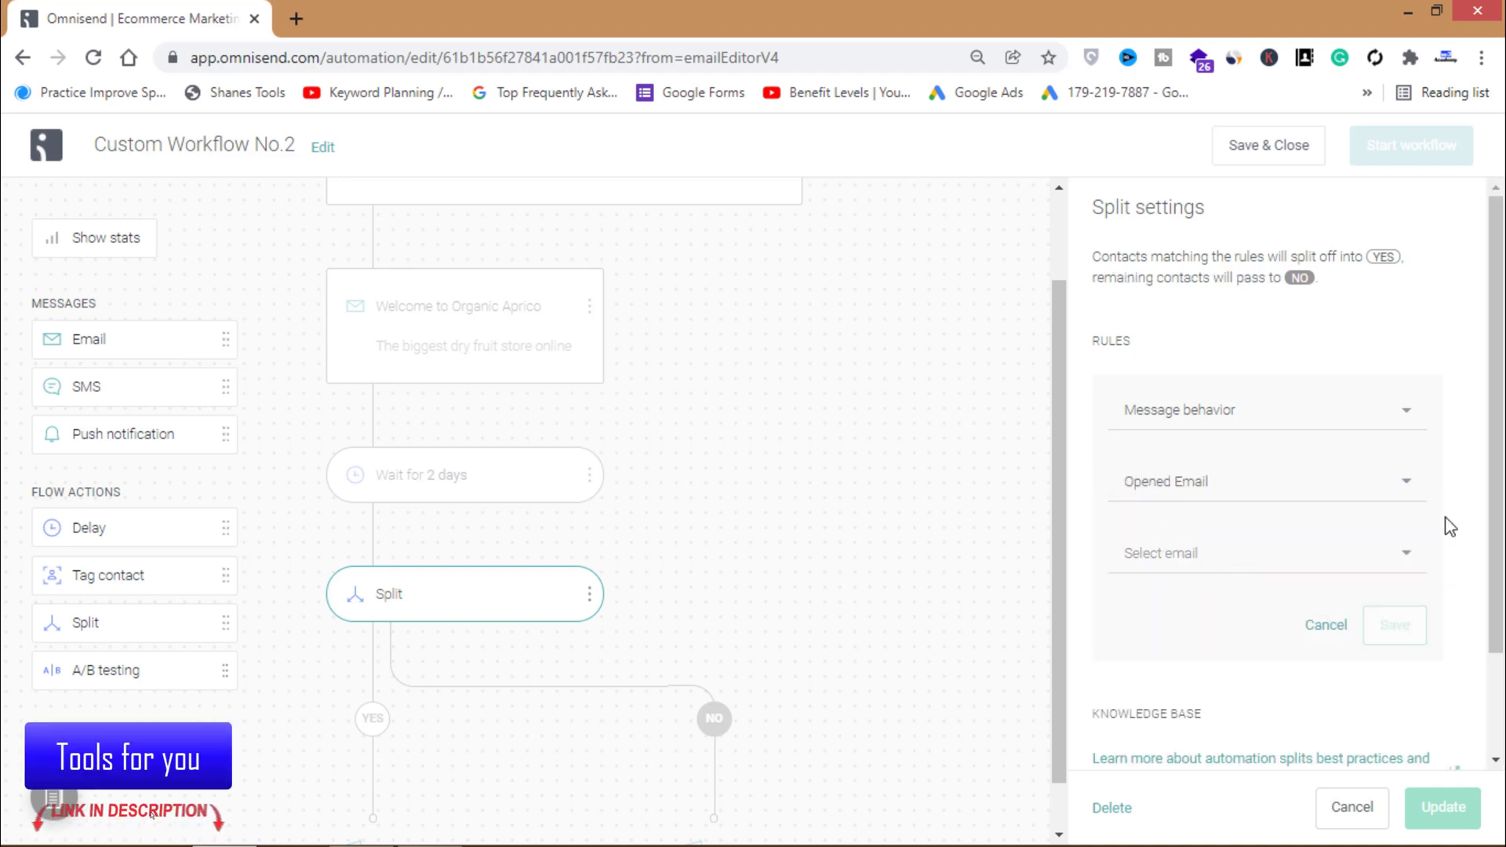
scroll(1502, 522, "down", 1)
scroll(1503, 523, "down", 1)
left_click(1355, 519)
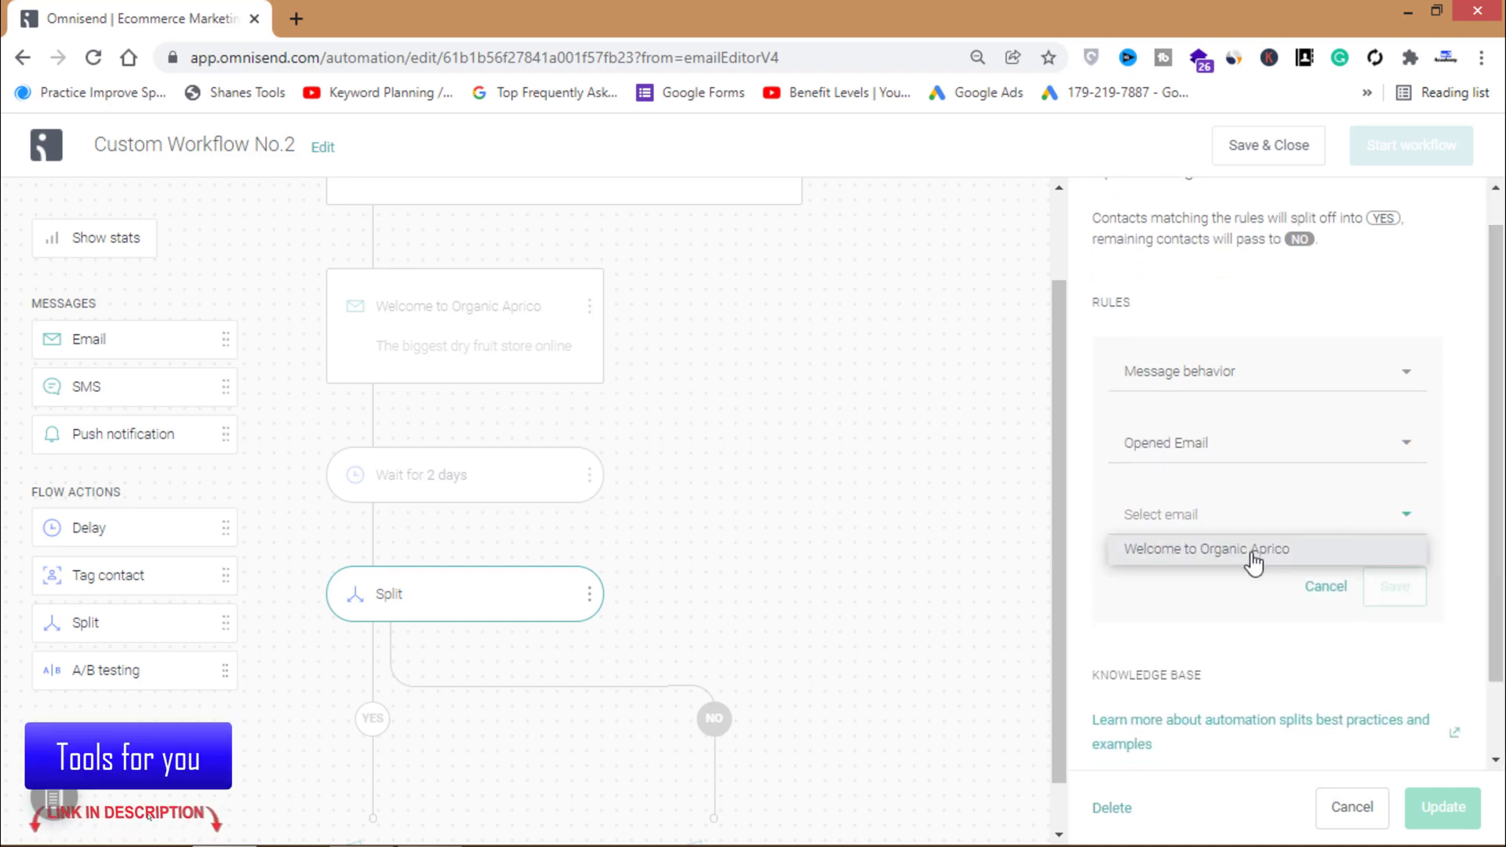
left_click(1195, 553)
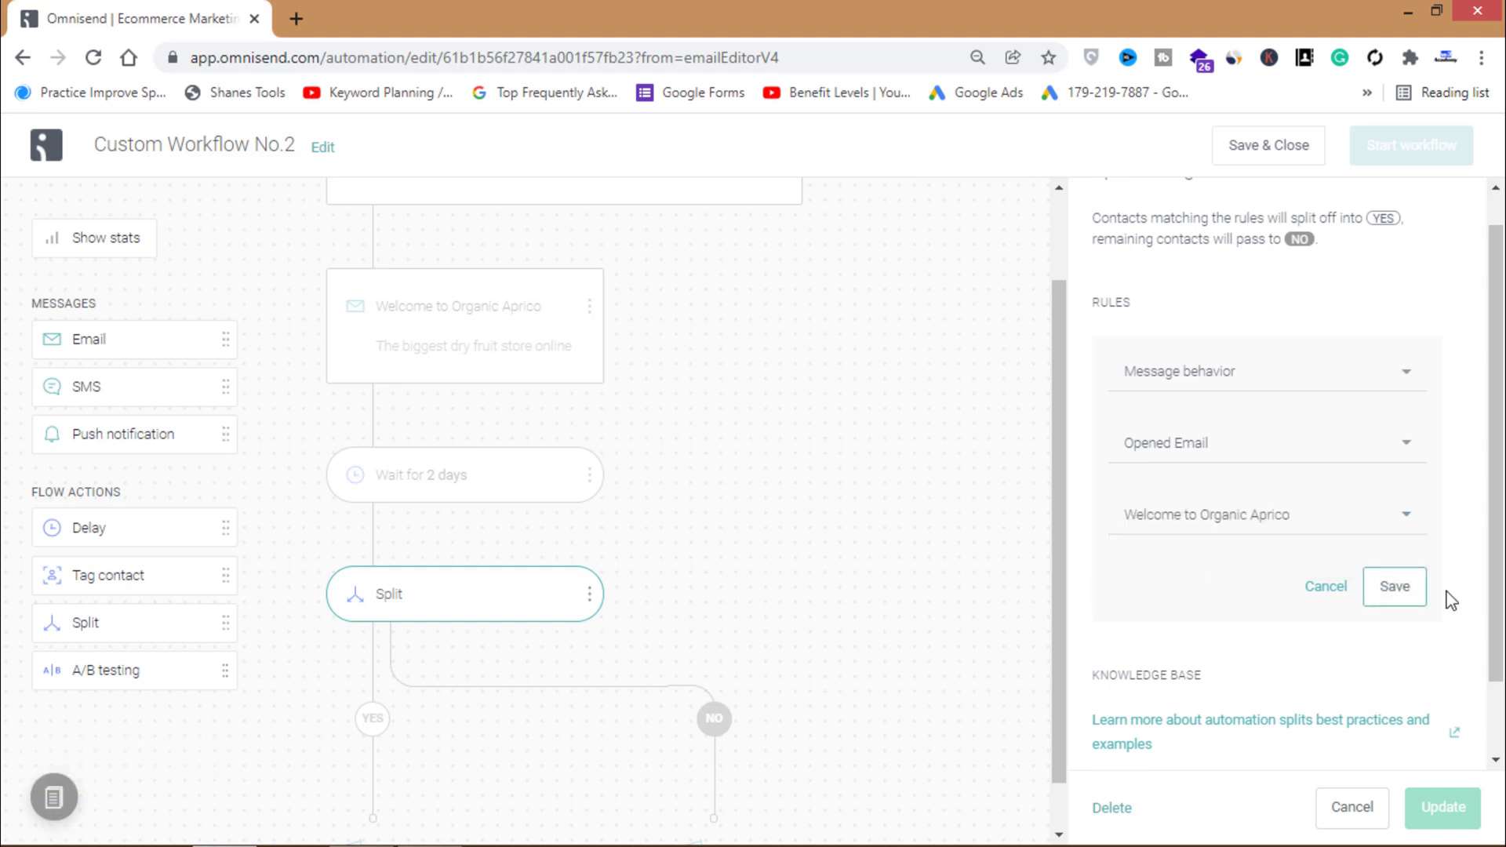
left_click(1393, 598)
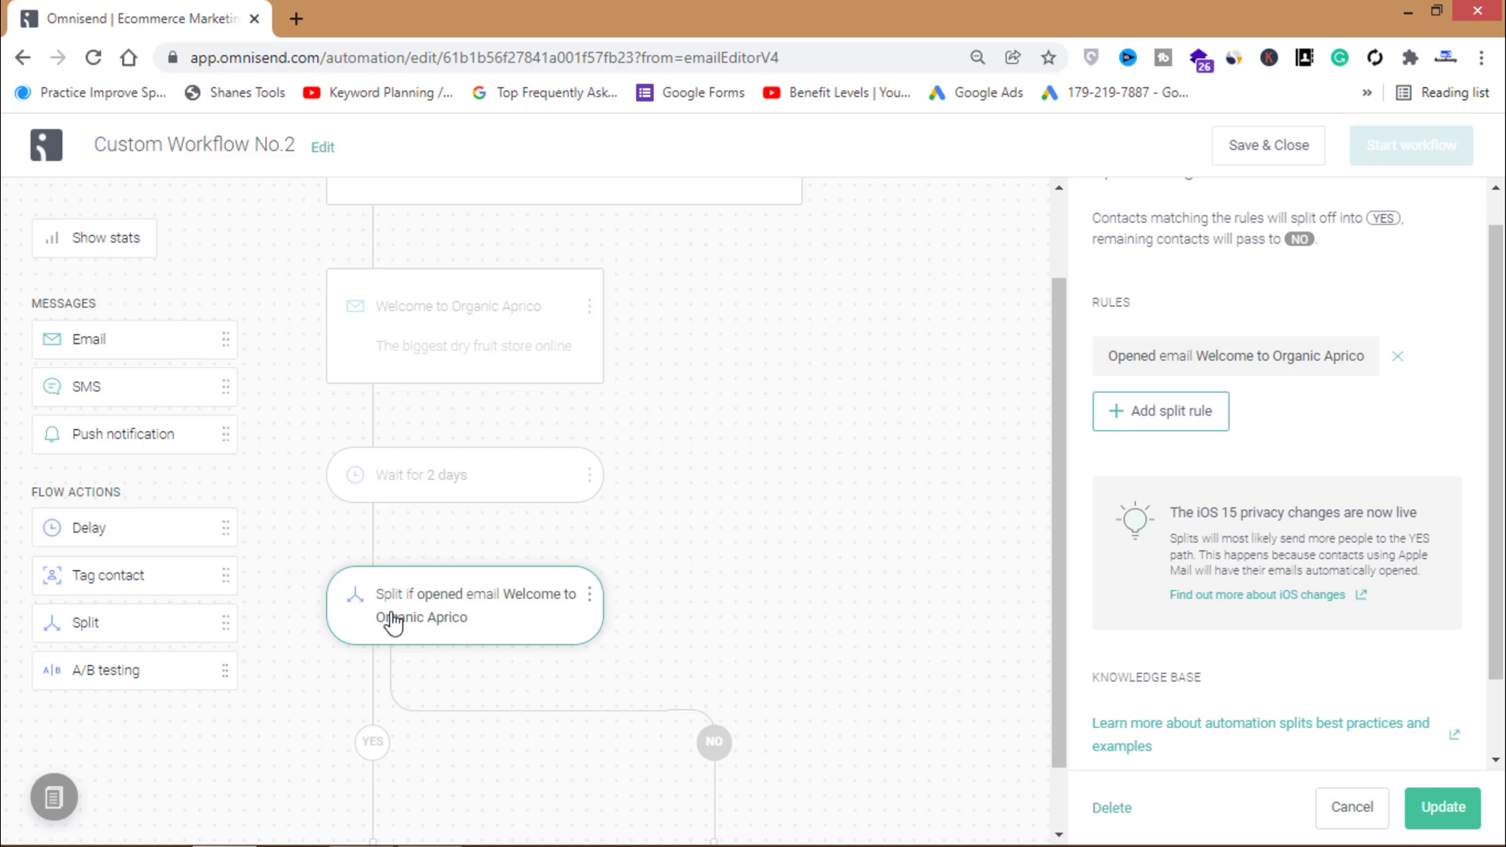
scroll(1051, 646, "down", 1)
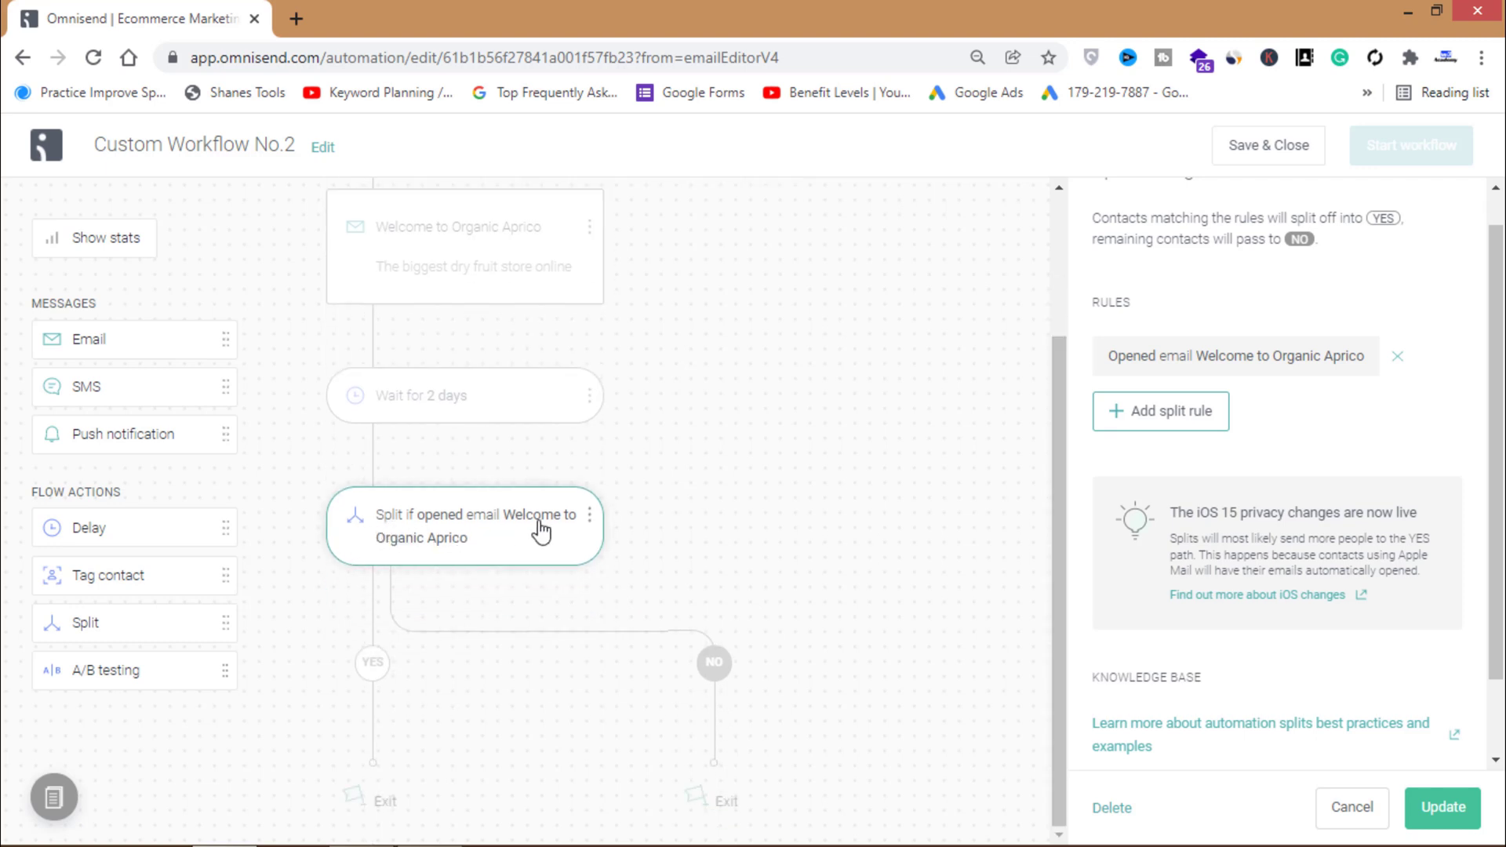
scroll(1270, 549, "down", 1)
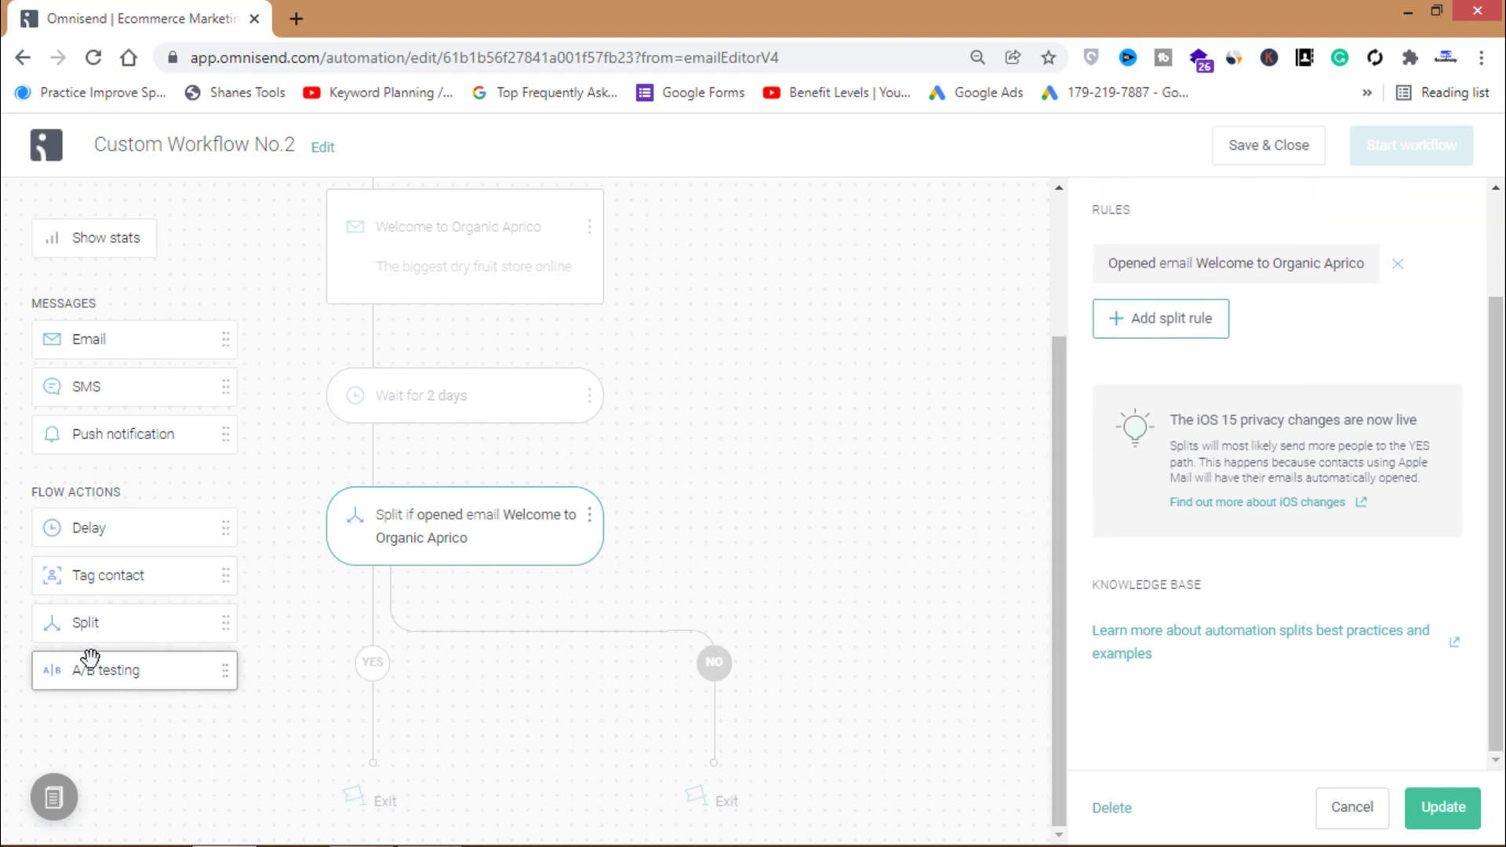
- Add a Tag contact step on YES that creates the new tag 'Interested Contacts'
left_click_drag(85, 581, 373, 698)
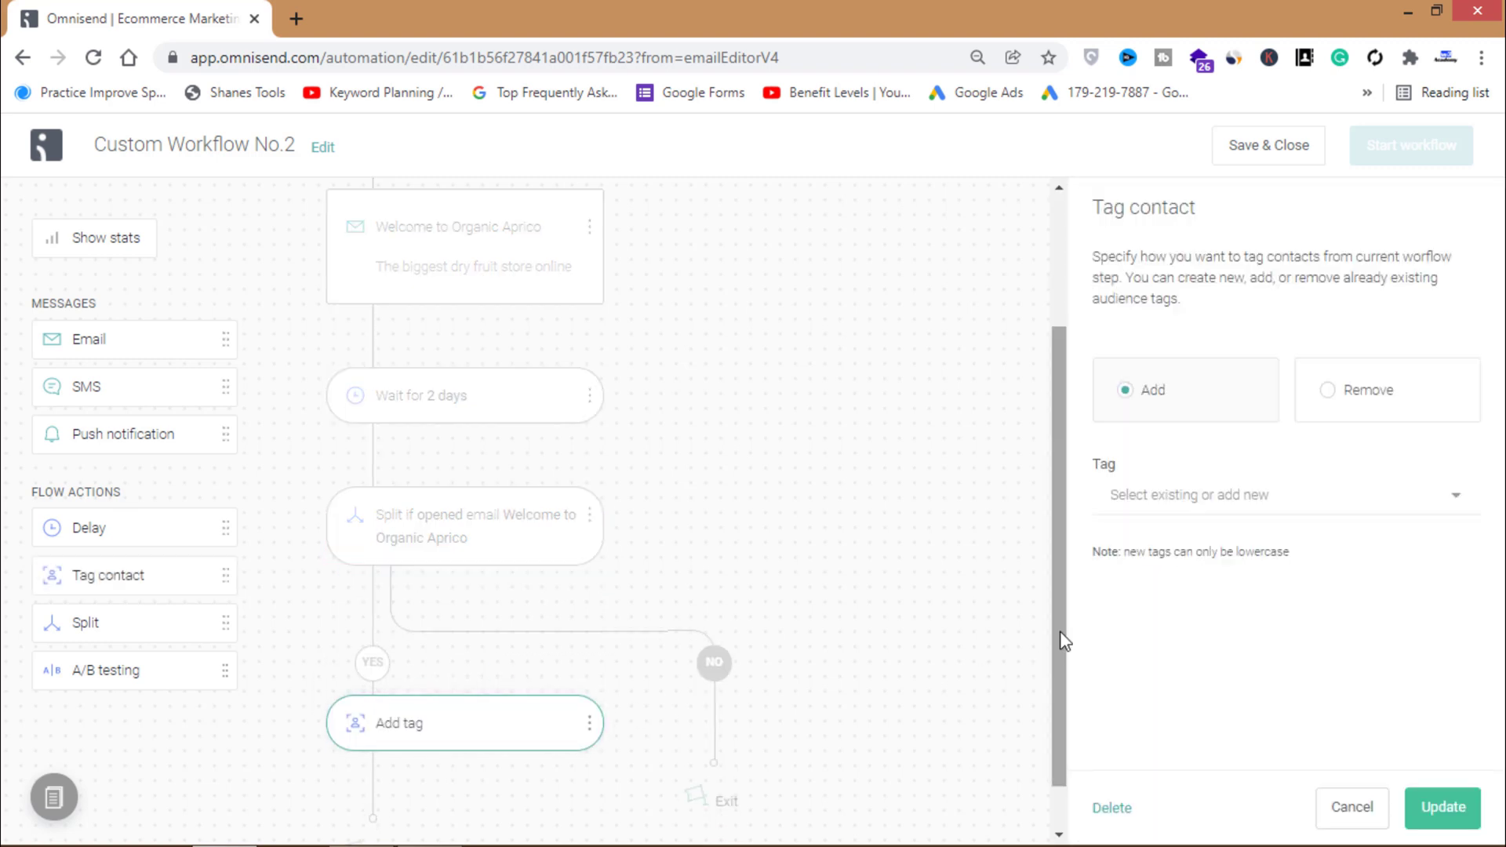
left_click_drag(1062, 636, 1062, 674)
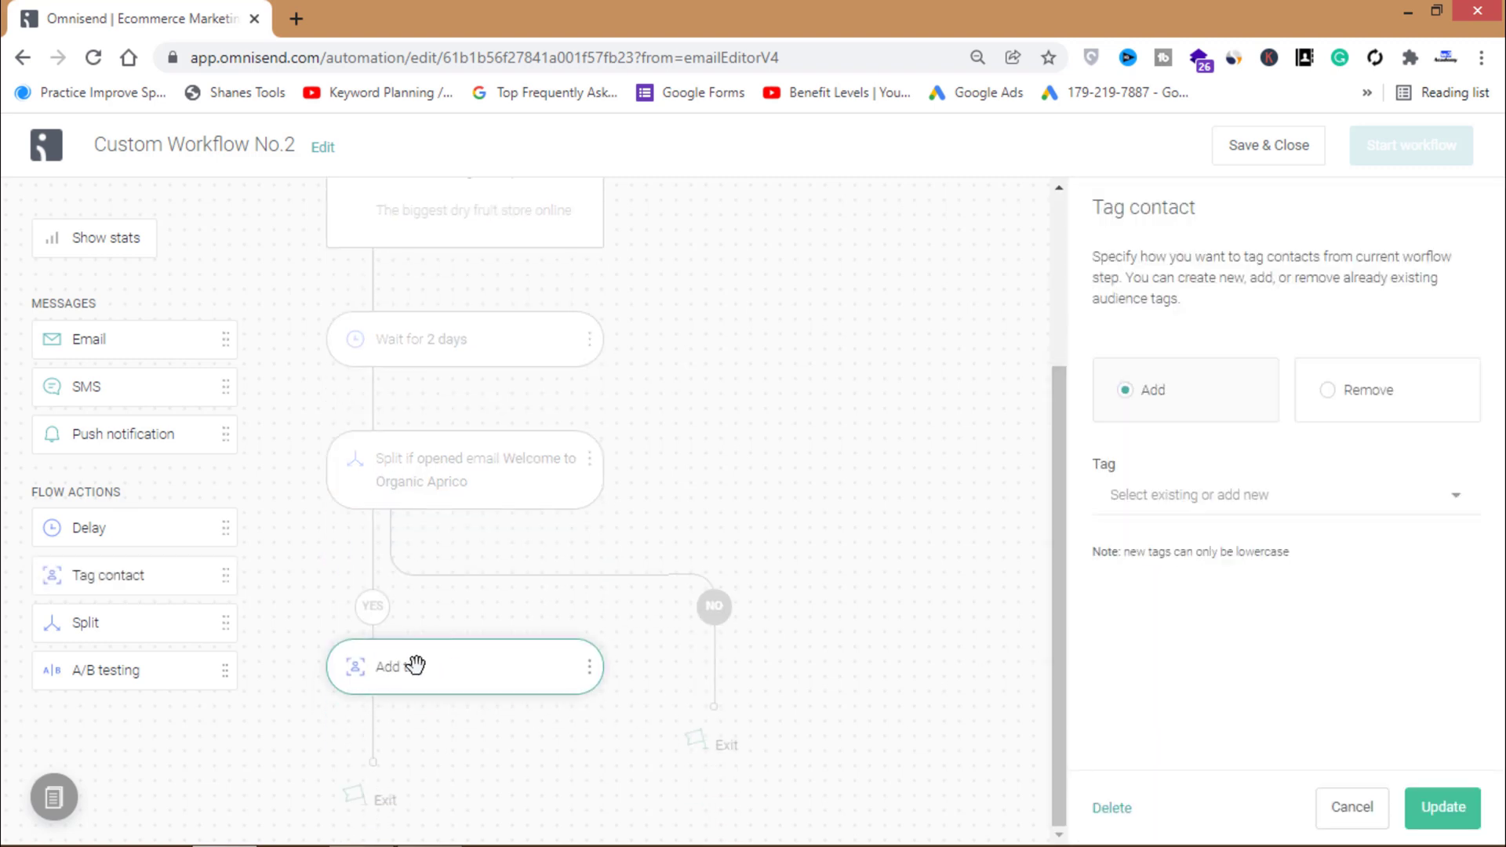
left_click(1176, 496)
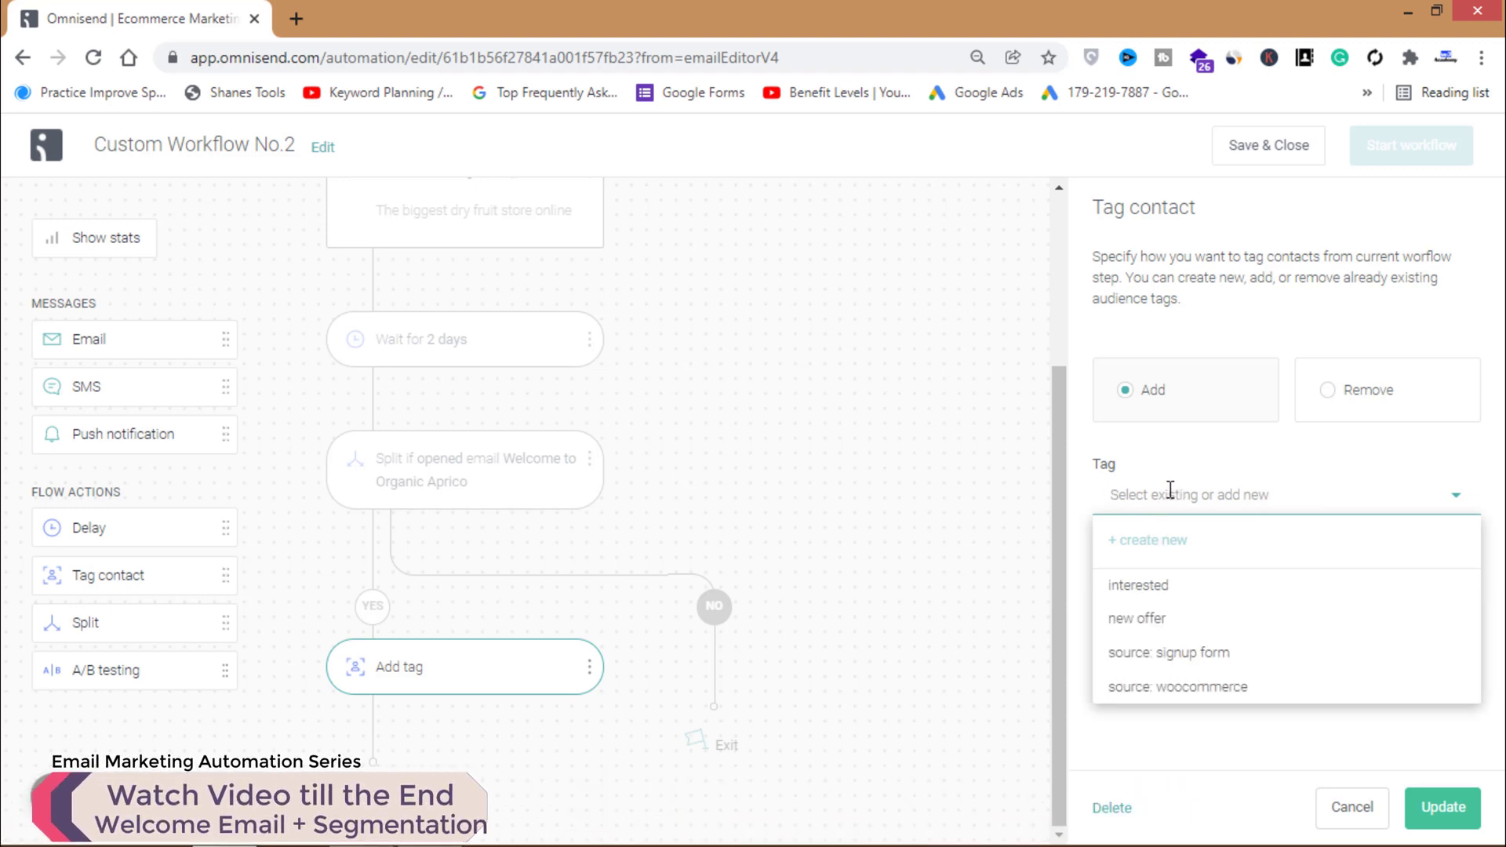
type("Inter")
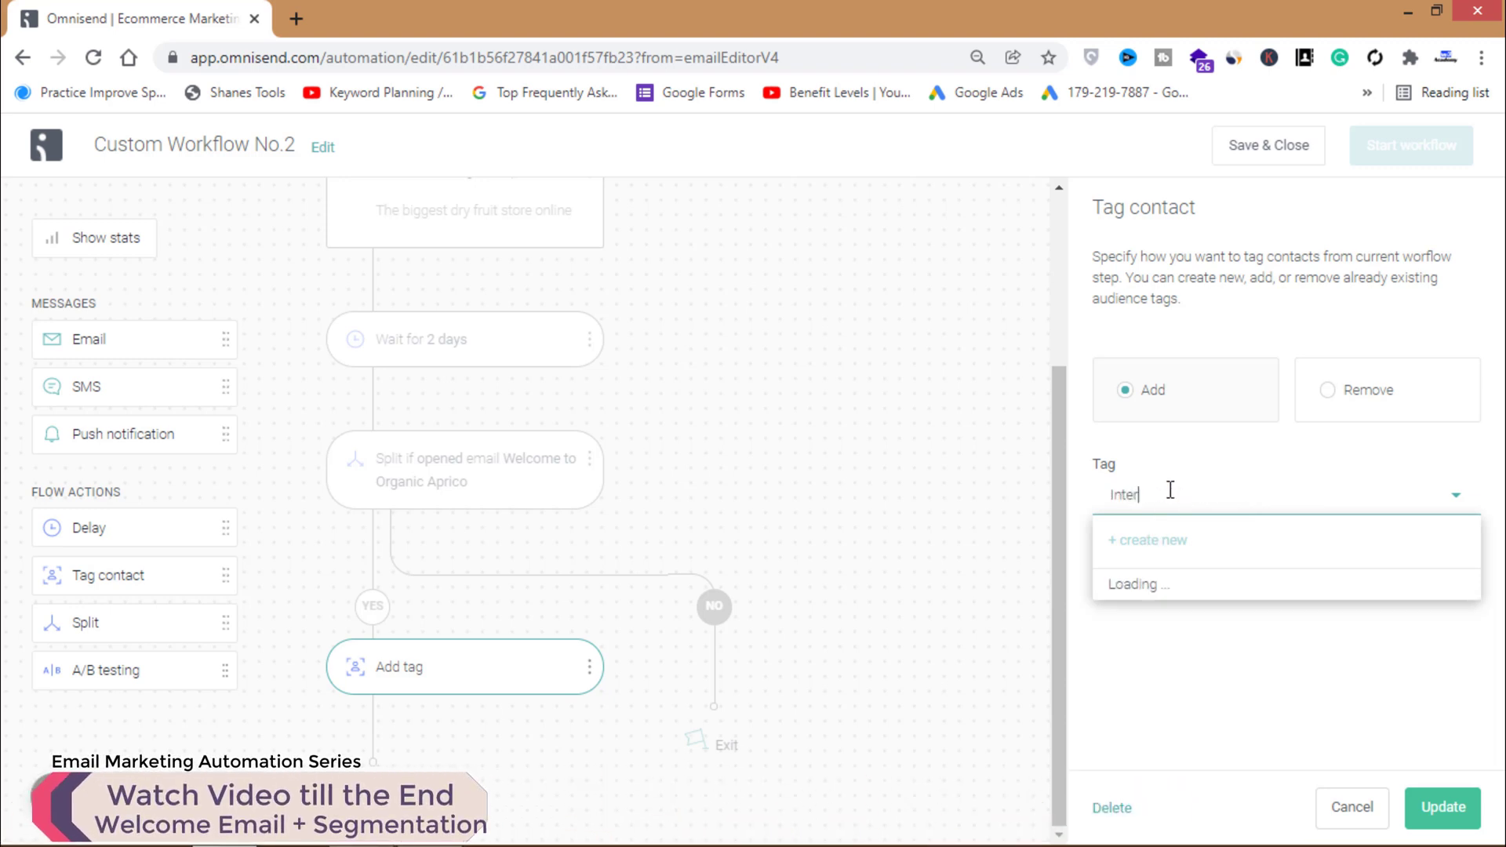
type("ested Contacts")
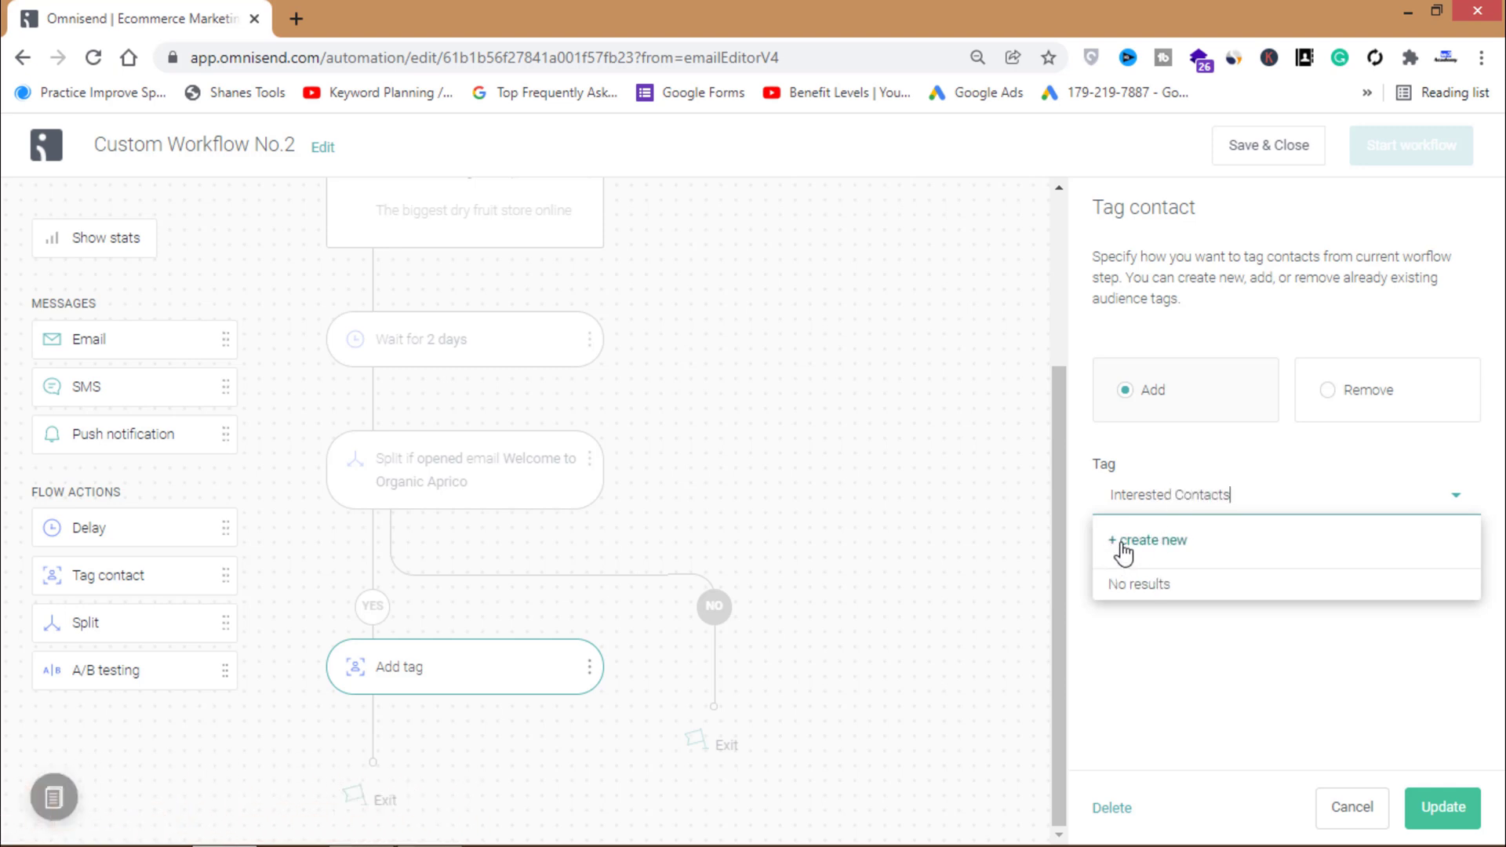
left_click(1130, 548)
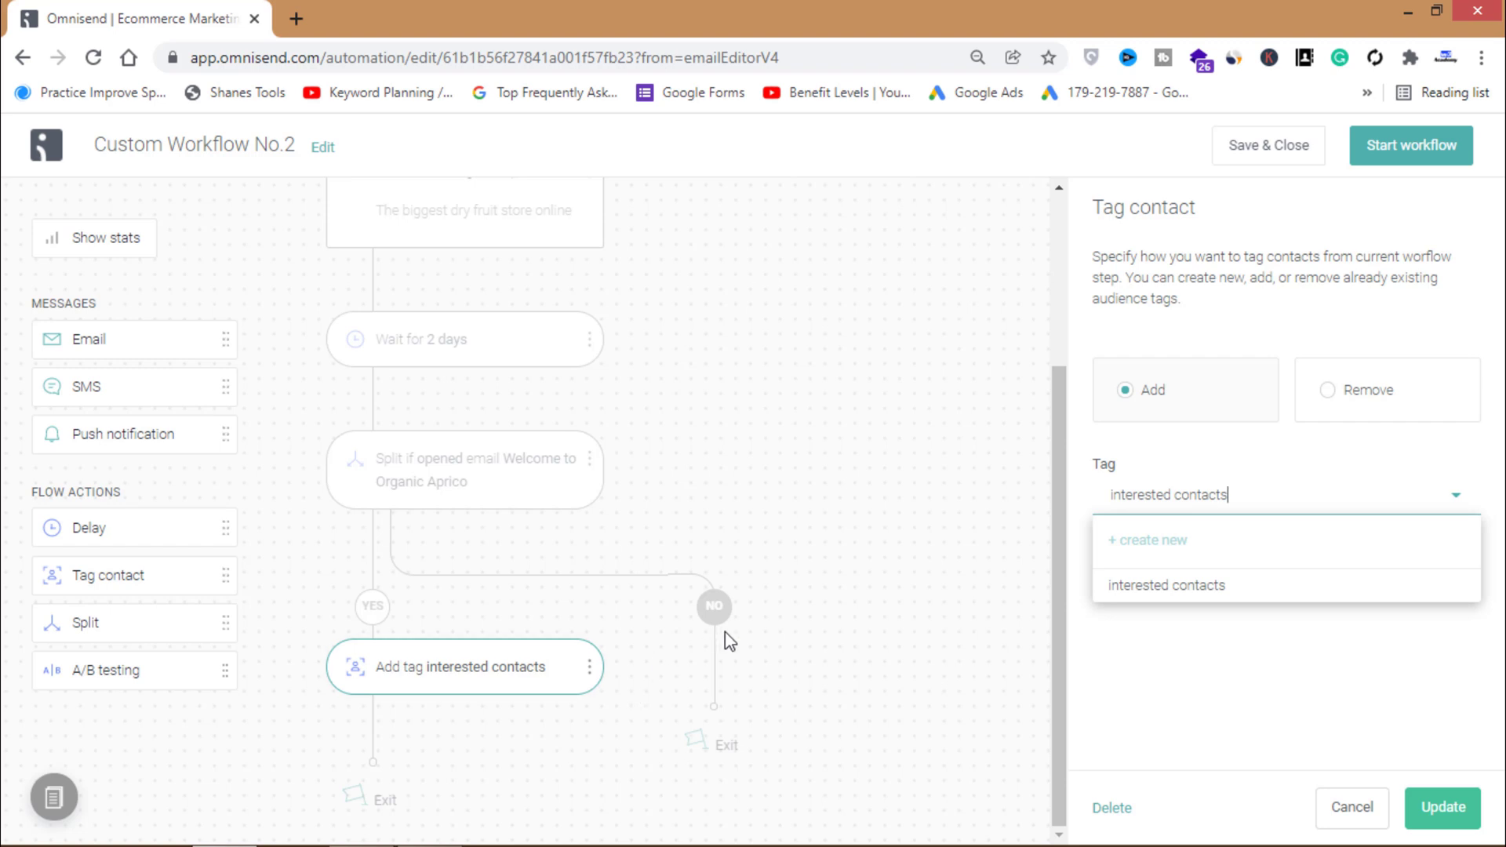
left_click(725, 632)
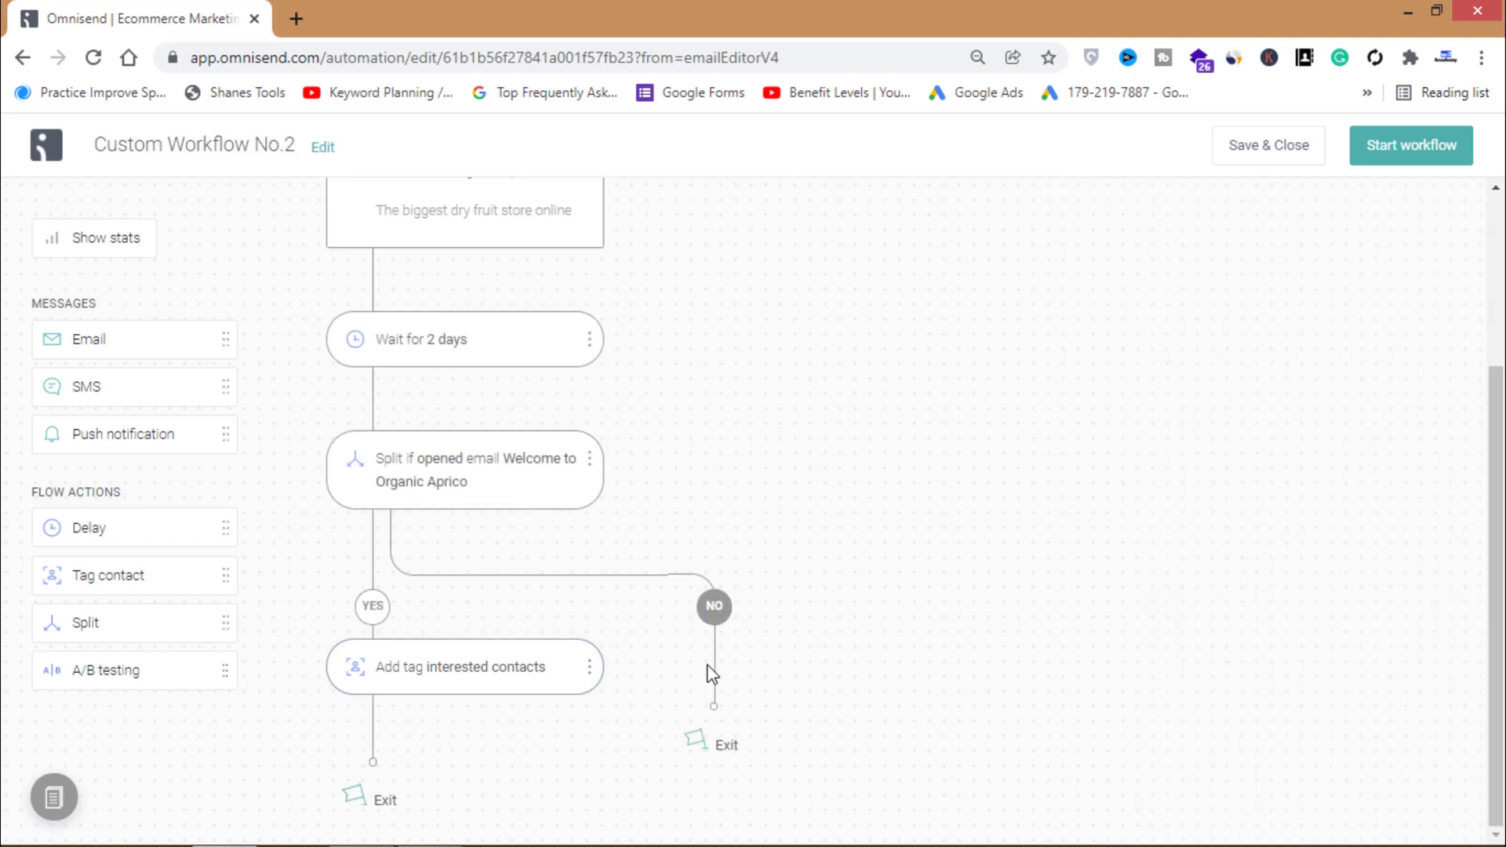
- Add an Email on NO: subject '20% Discount For You', preheader 'Order Now', sender Organic Aprico
mouse_move(88, 339)
left_mouse_down()
mouse_move(698, 667)
mouse_move(699, 709)
mouse_move(694, 615)
left_mouse_up()
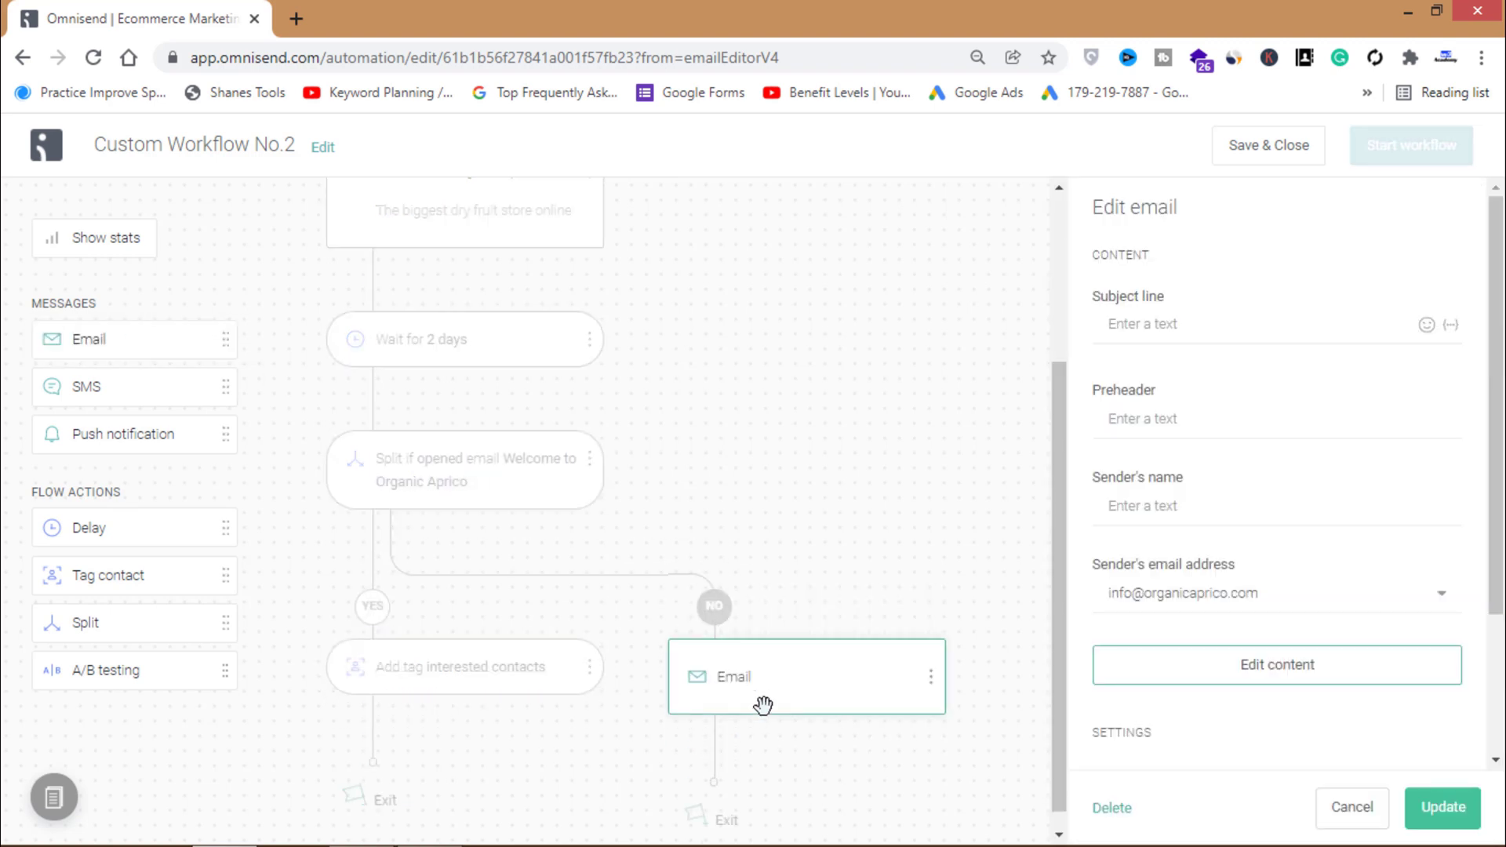
scroll(1193, 400, "down", 2)
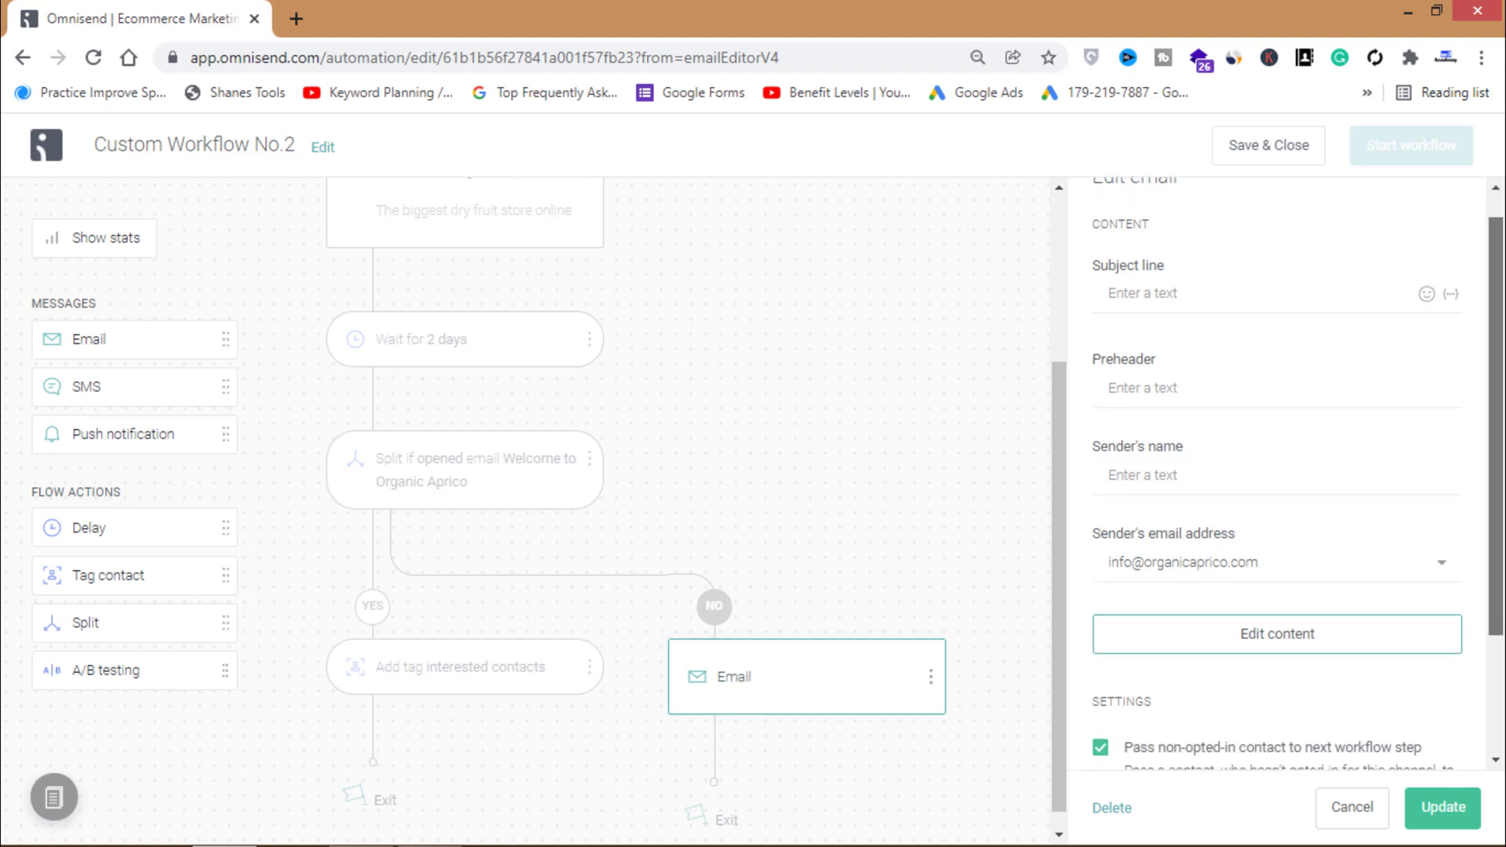
scroll(1177, 283, "up", 2)
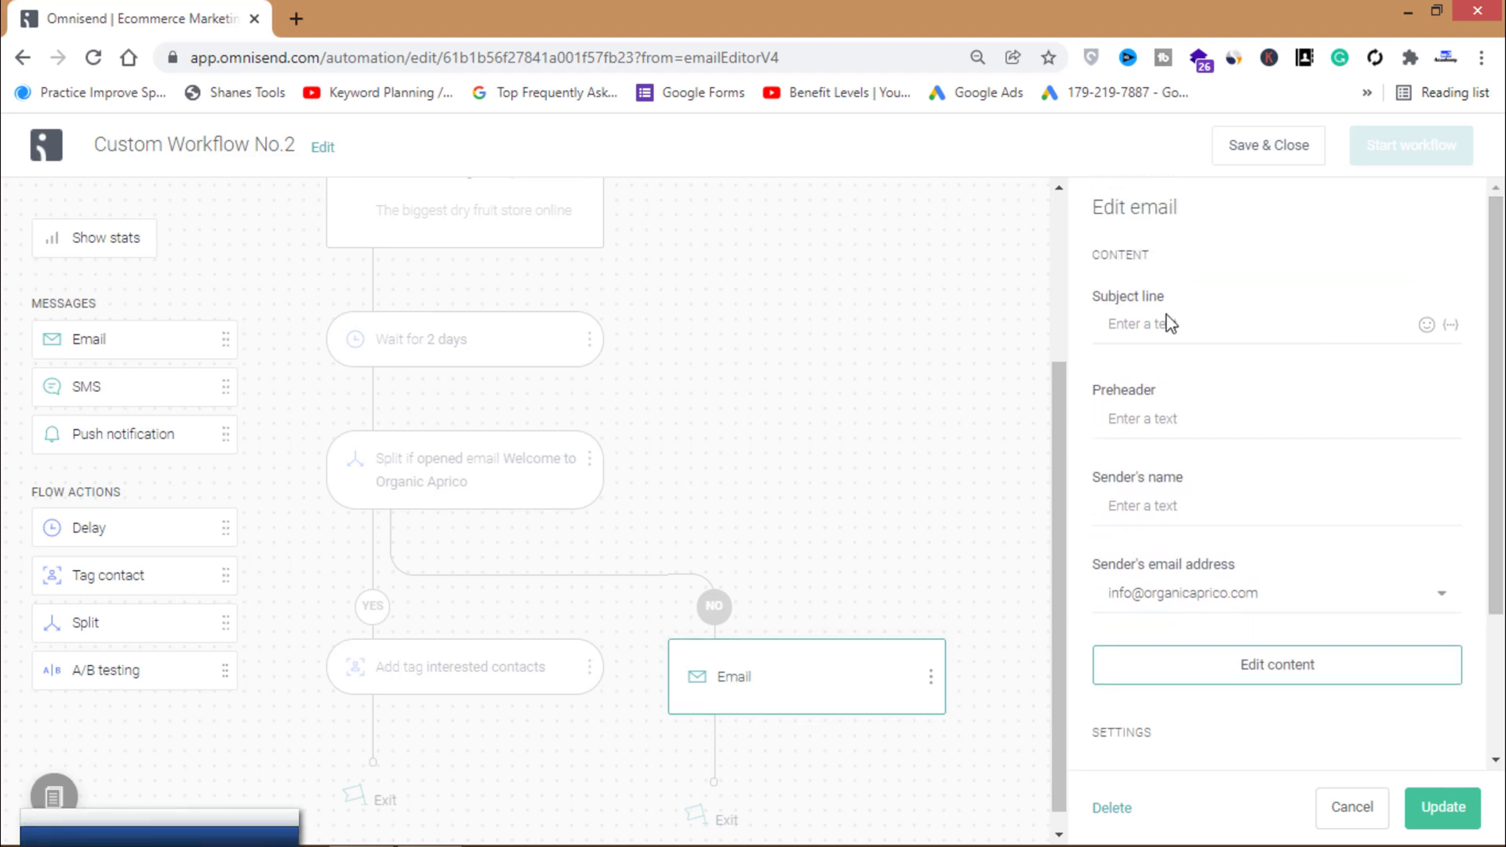
left_click(1170, 331)
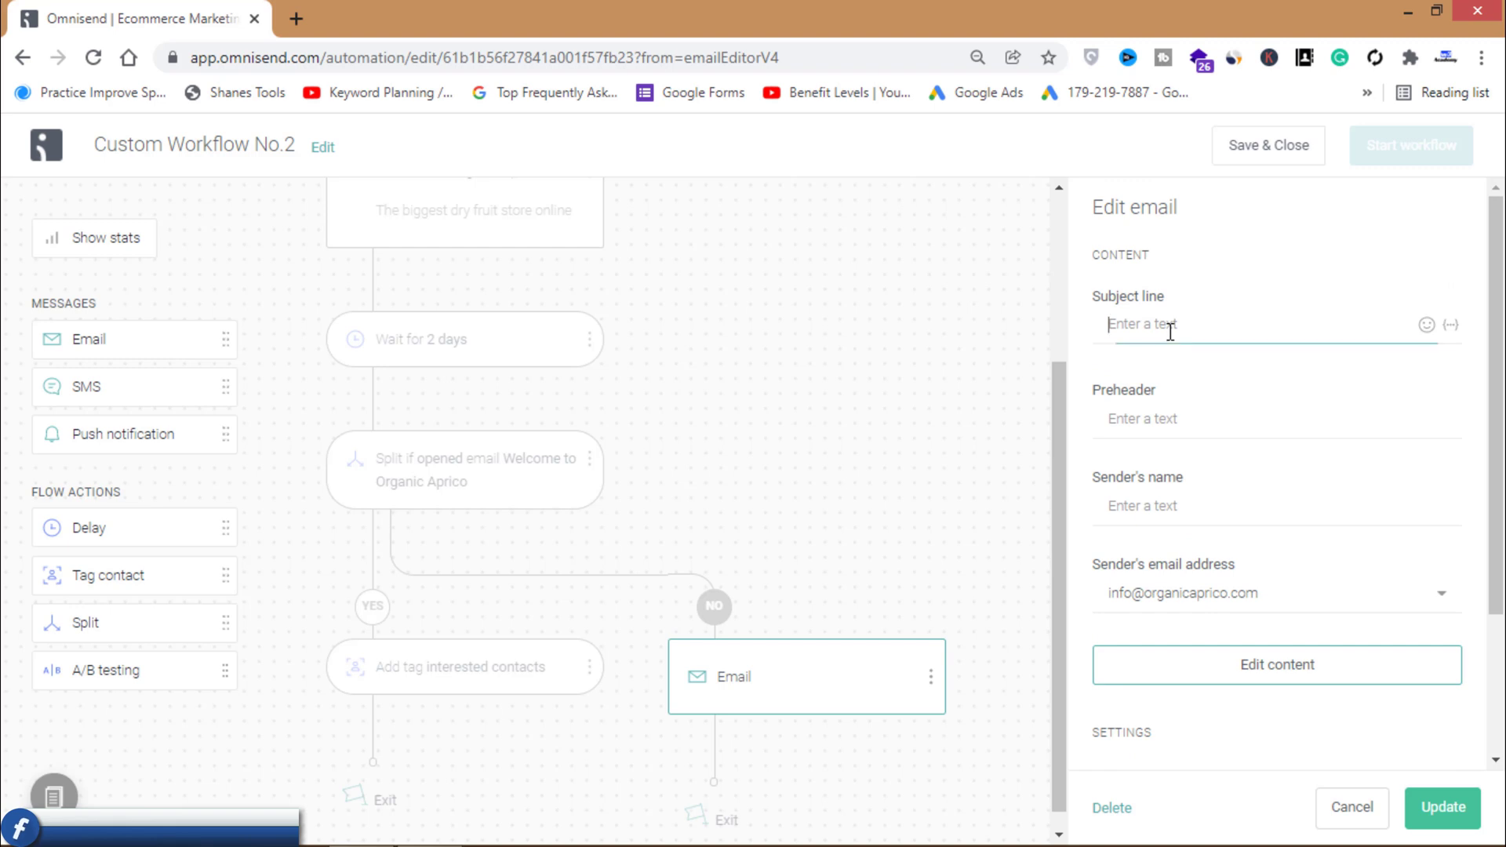
type("20% Discou")
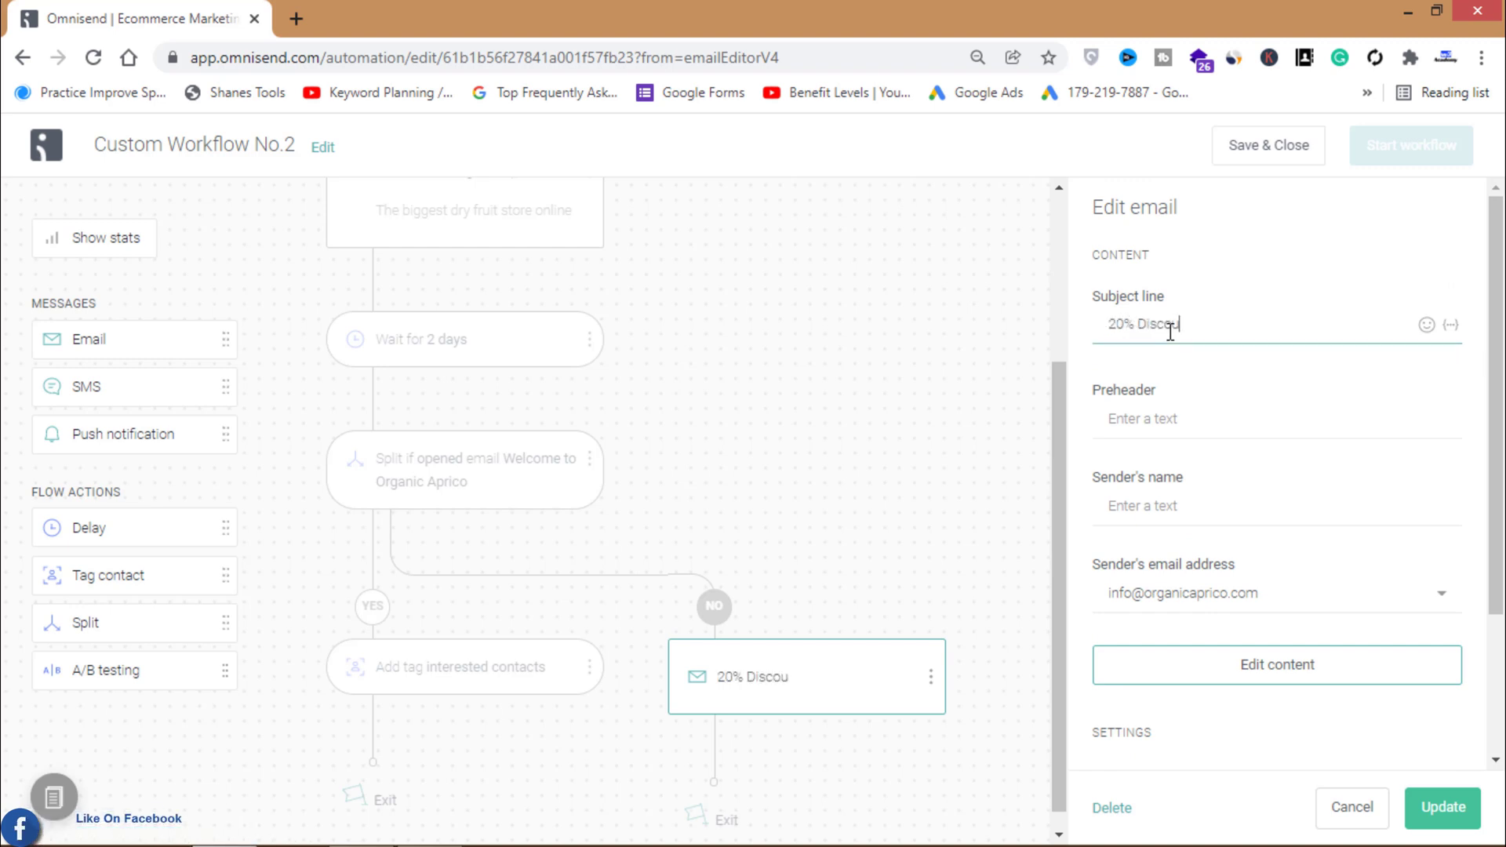
type("nt For You")
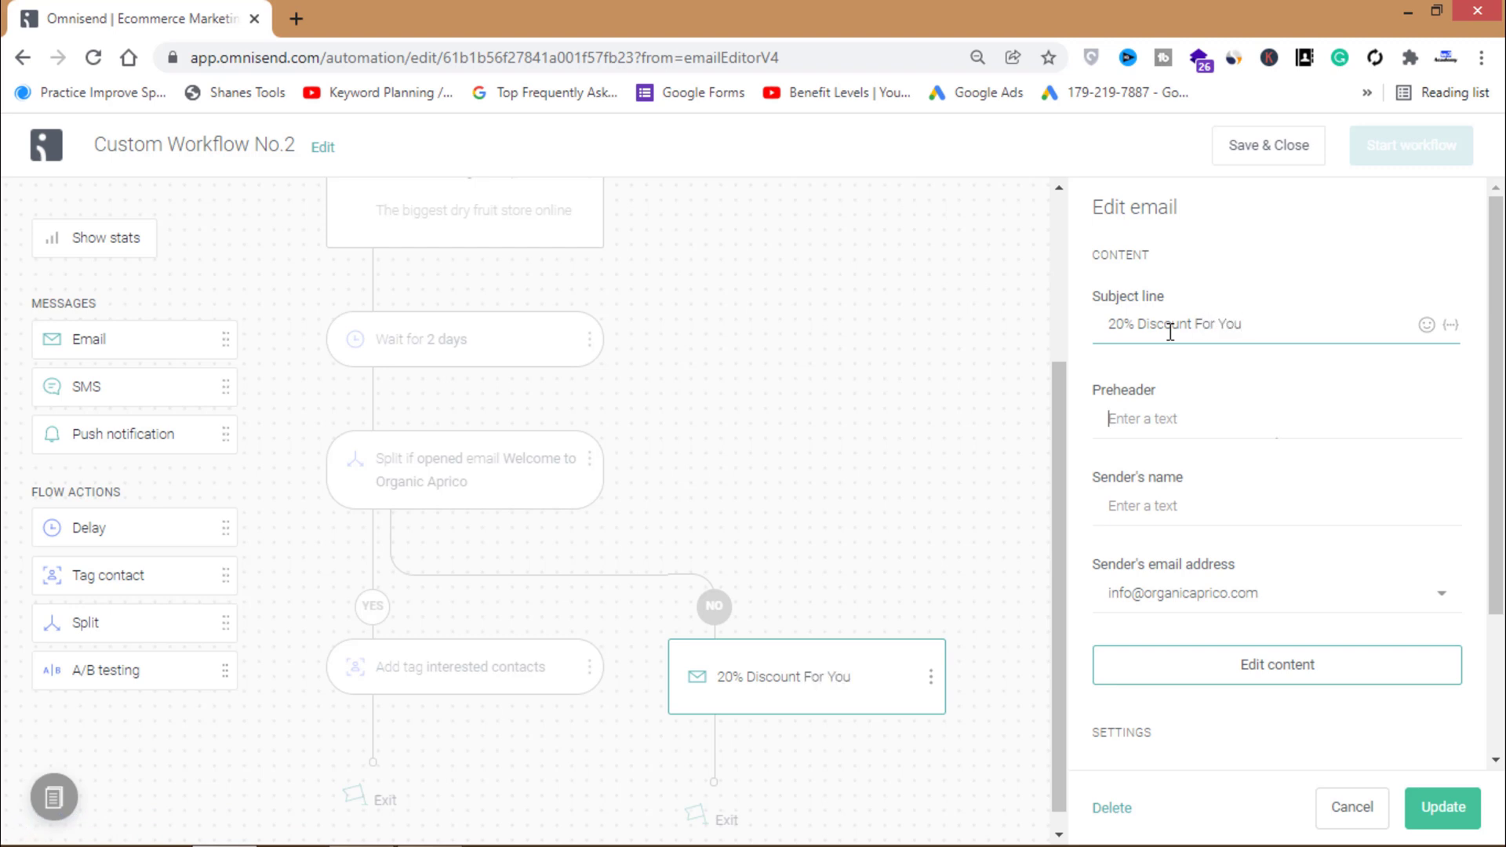
type("Order Now")
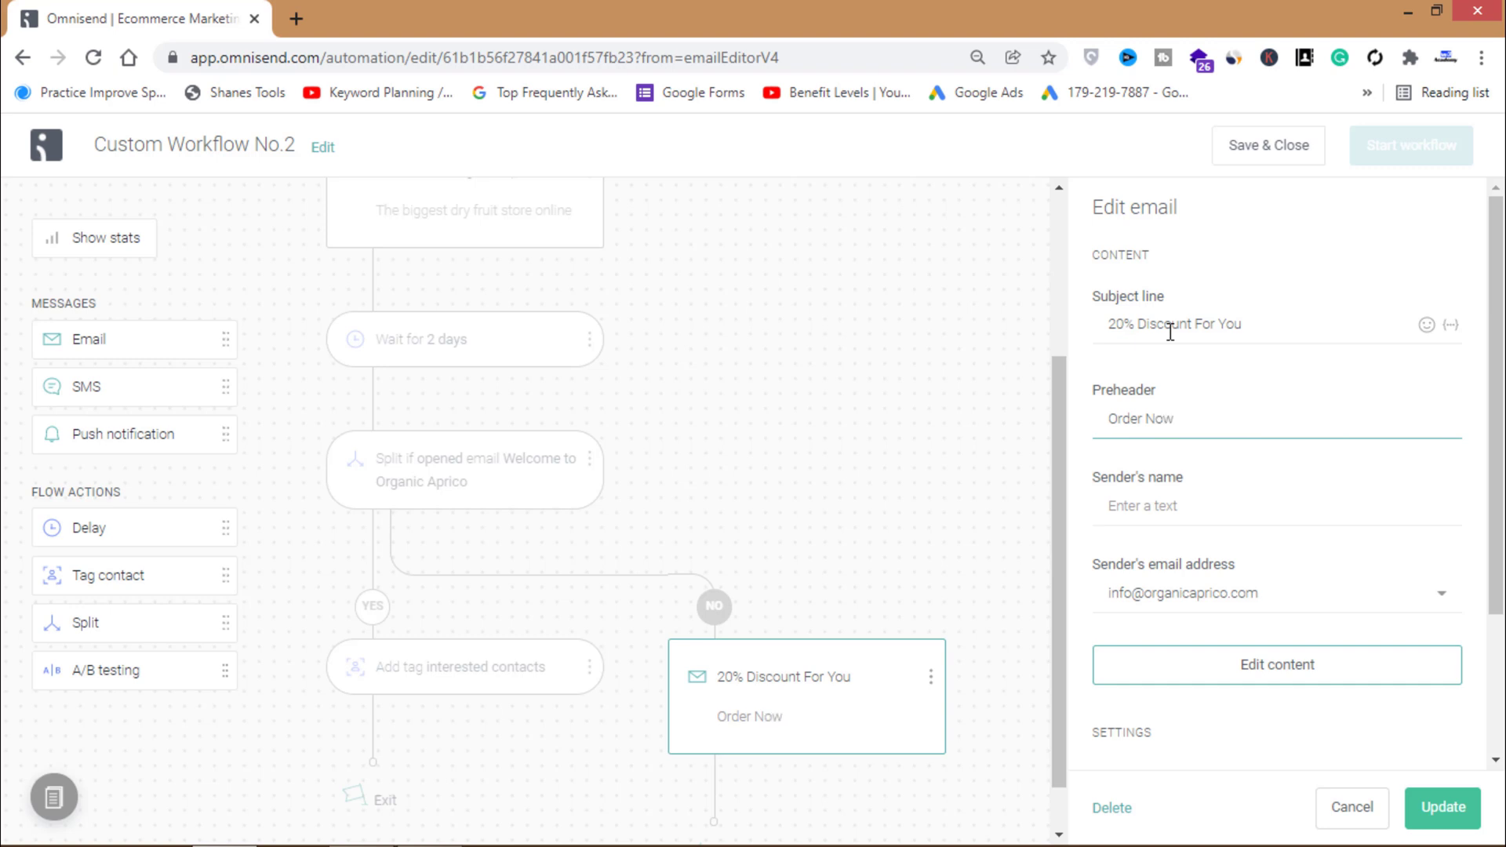
key("Tab")
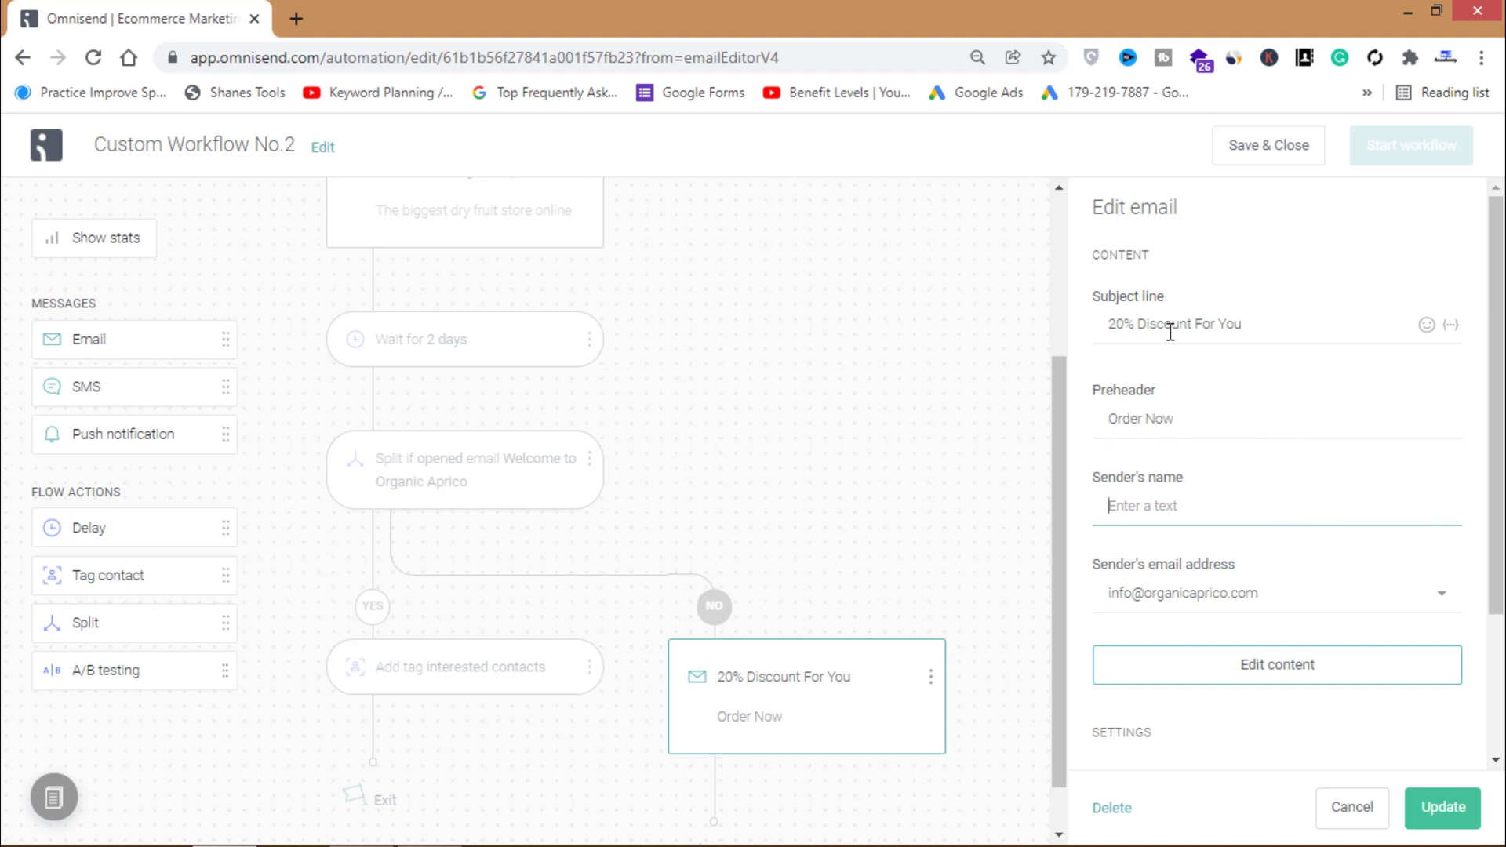
type("Or")
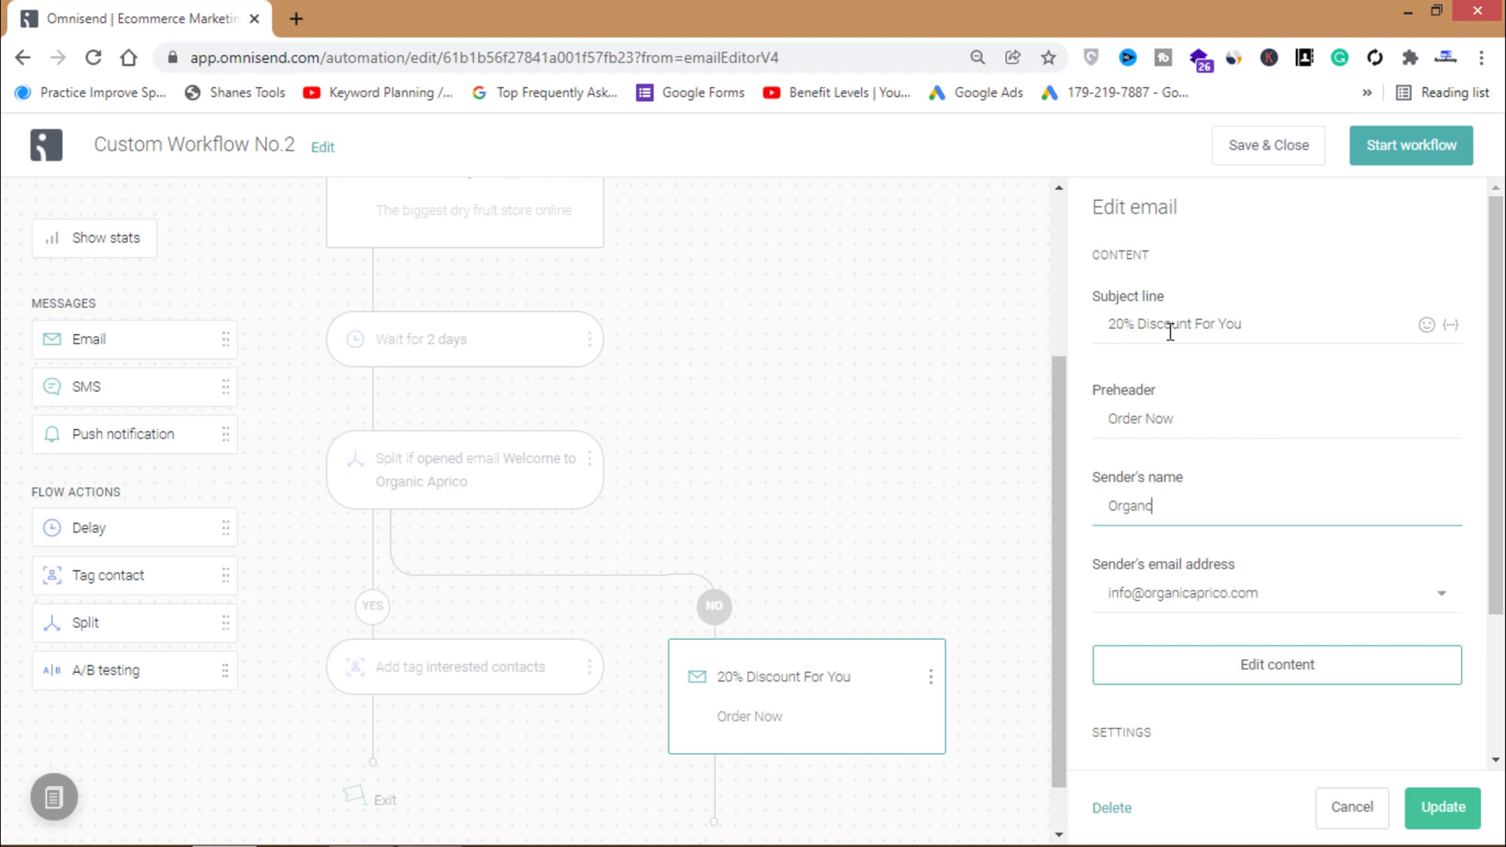
type("ganic Aprico")
key("Tab")
scroll(1327, 387, "down", 3)
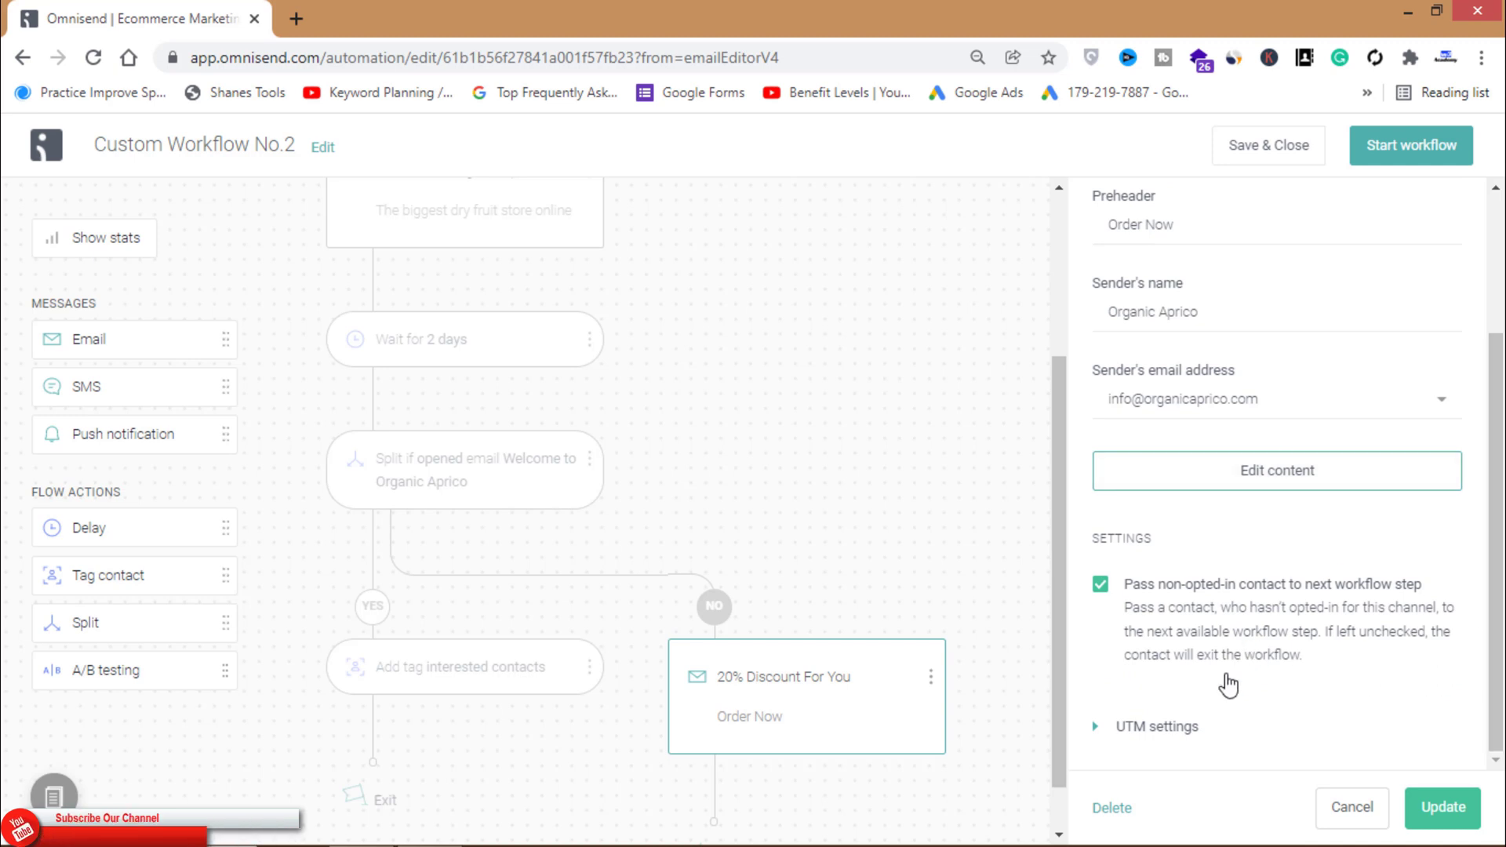
left_click(1442, 807)
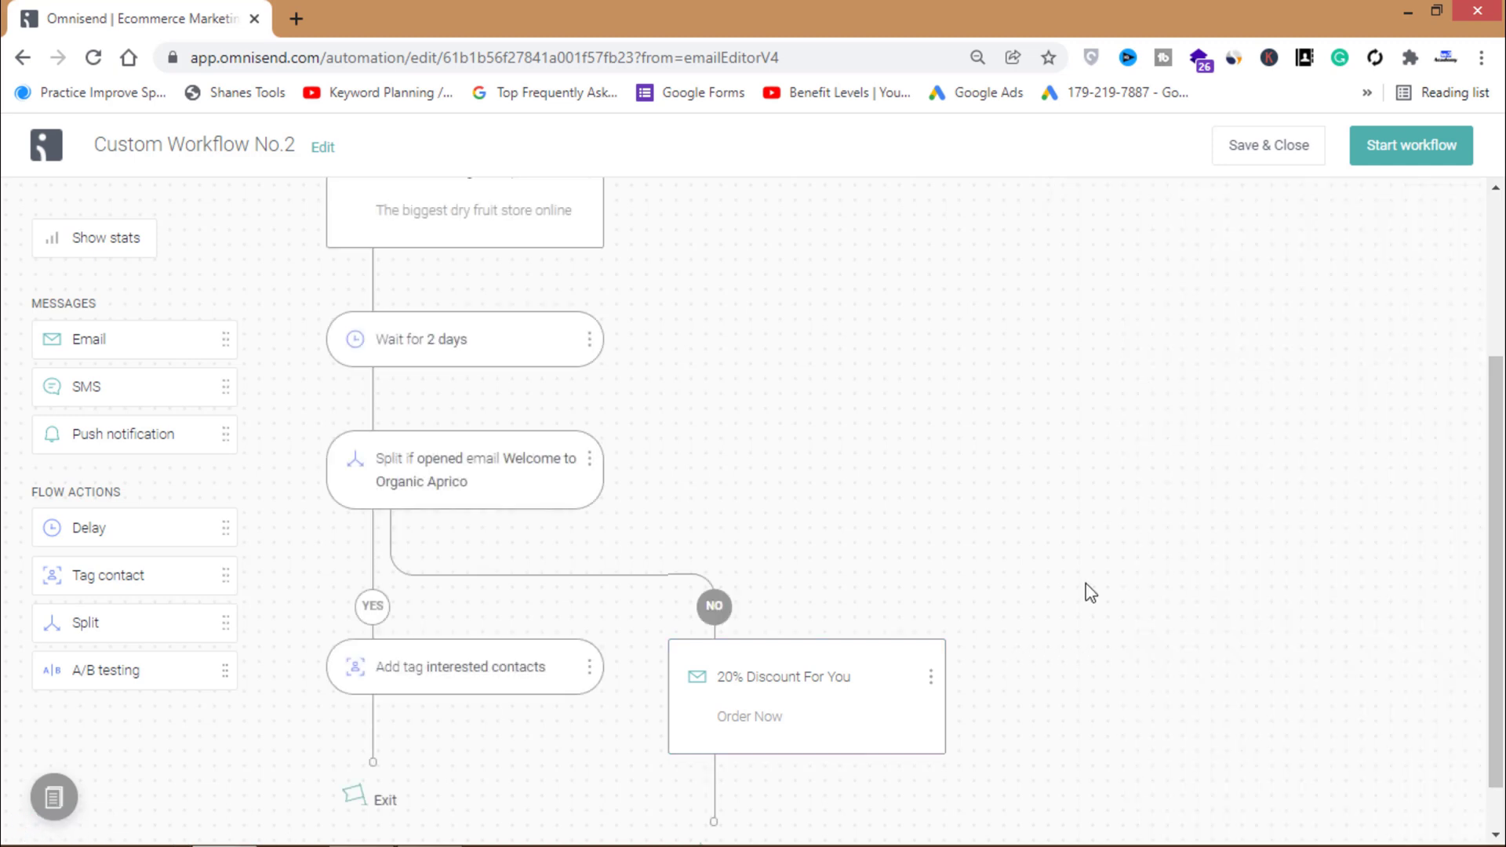
scroll(1498, 682, "down", 1)
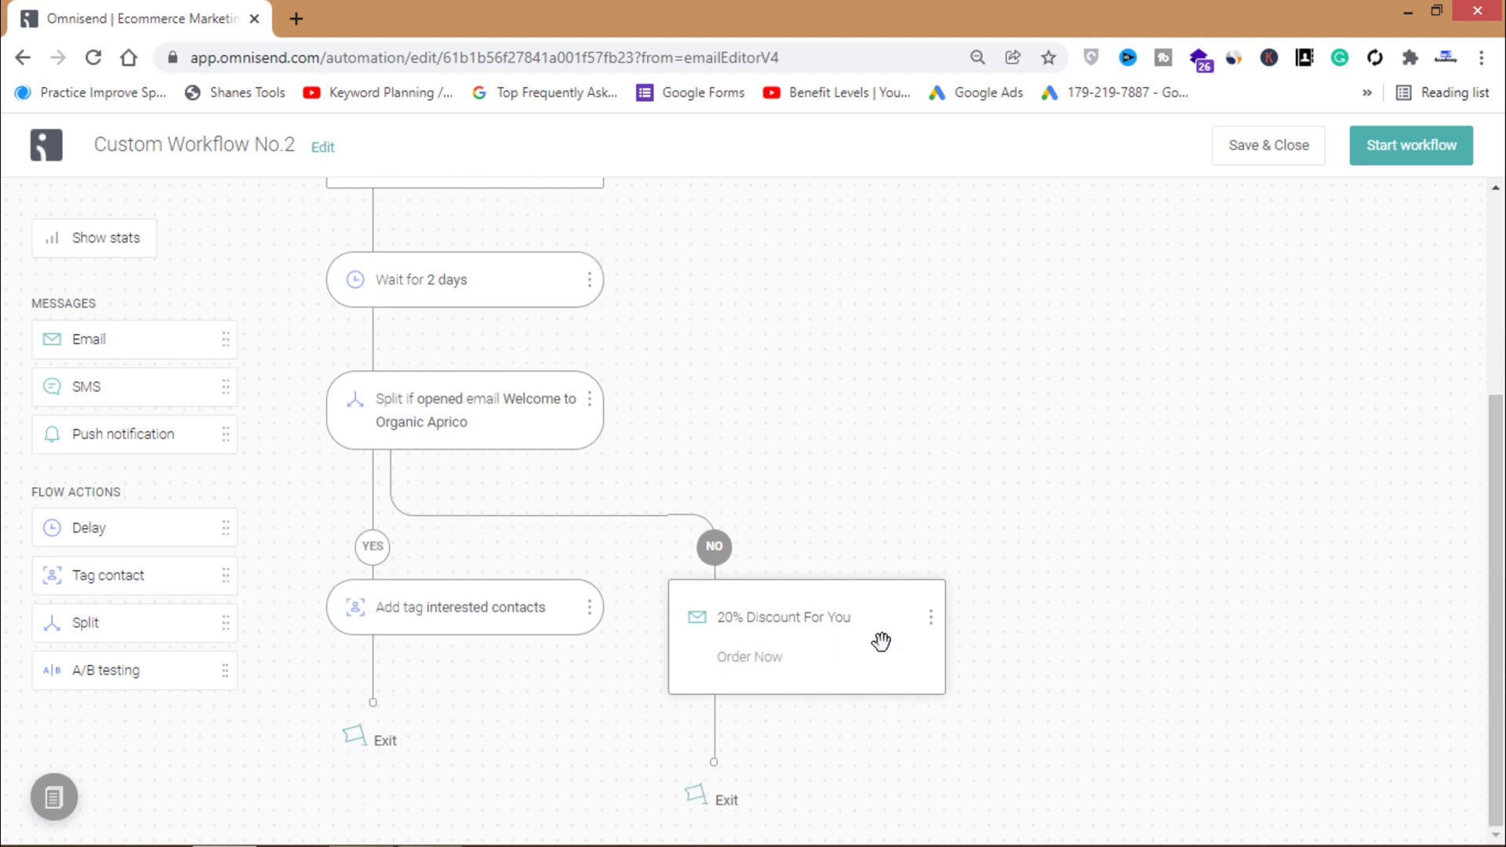
- Add a wait step under the discount email and set it to 1 day
left_click_drag(76, 625, 729, 679)
left_click_drag(409, 667, 111, 622)
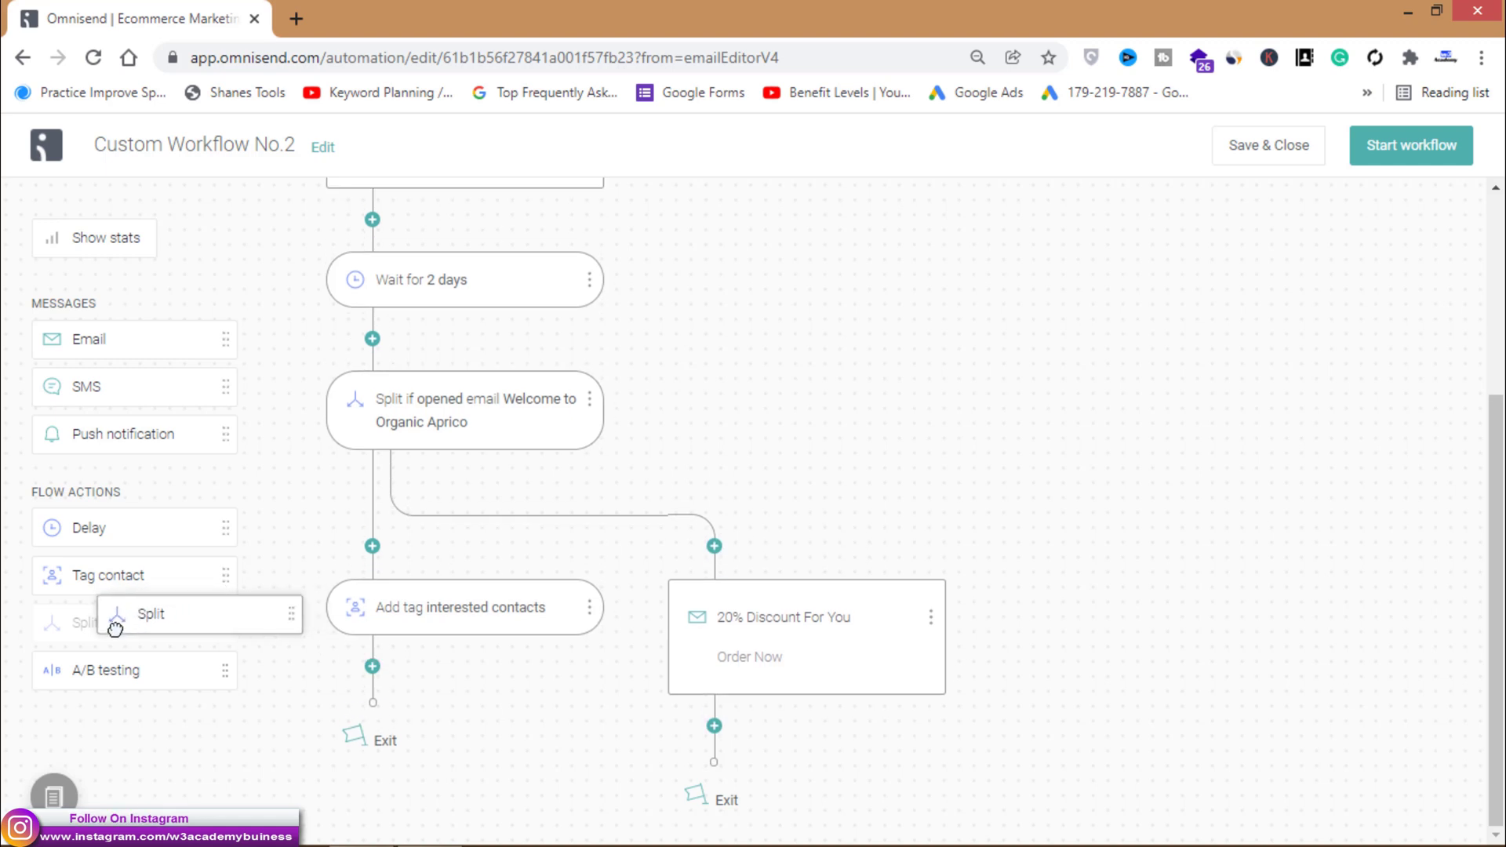
left_click_drag(57, 528, 711, 702)
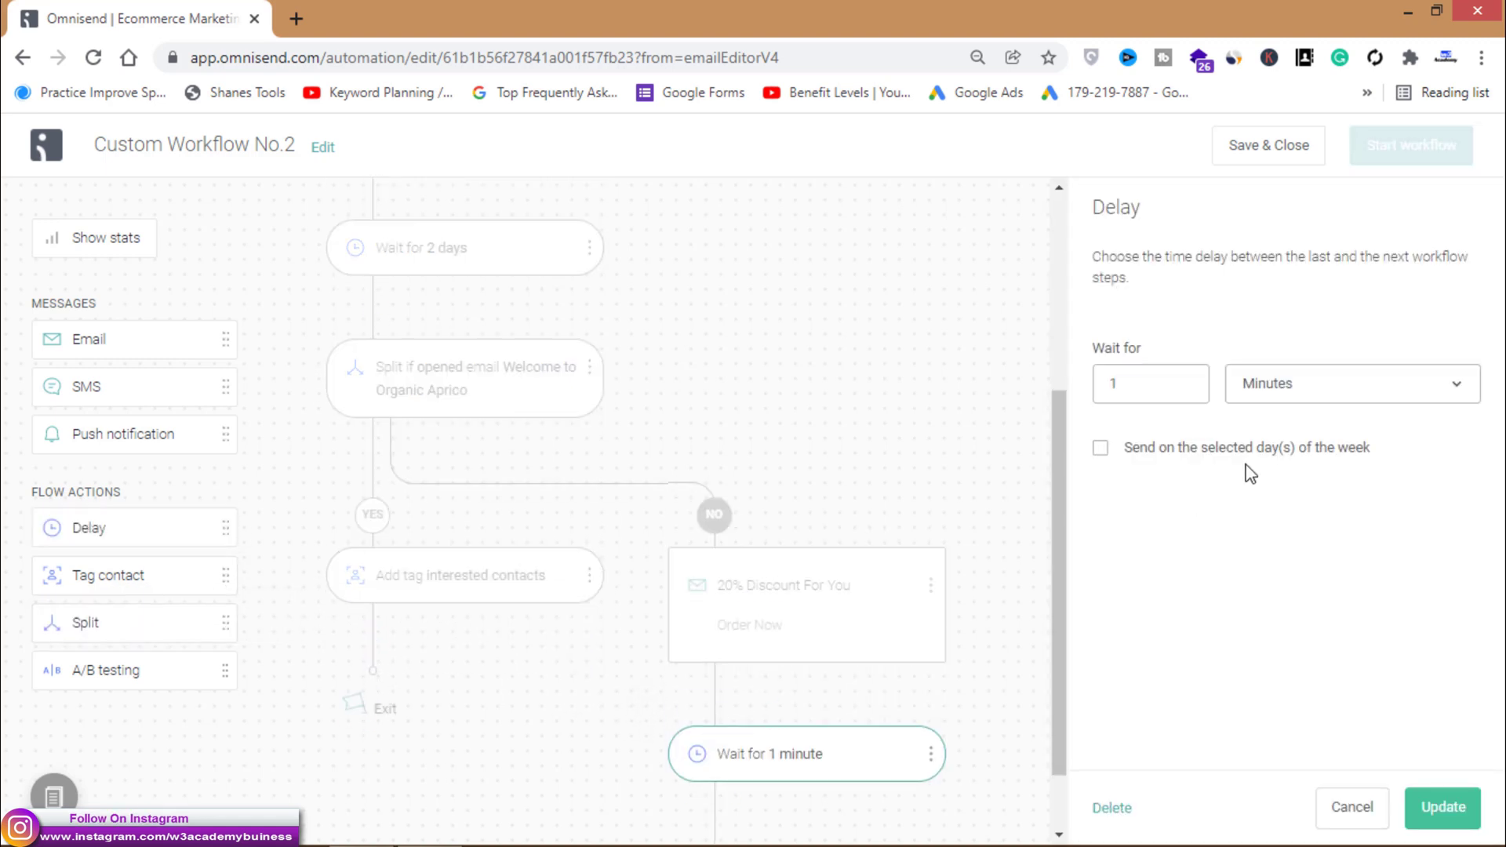
left_click(1294, 385)
left_click(1262, 521)
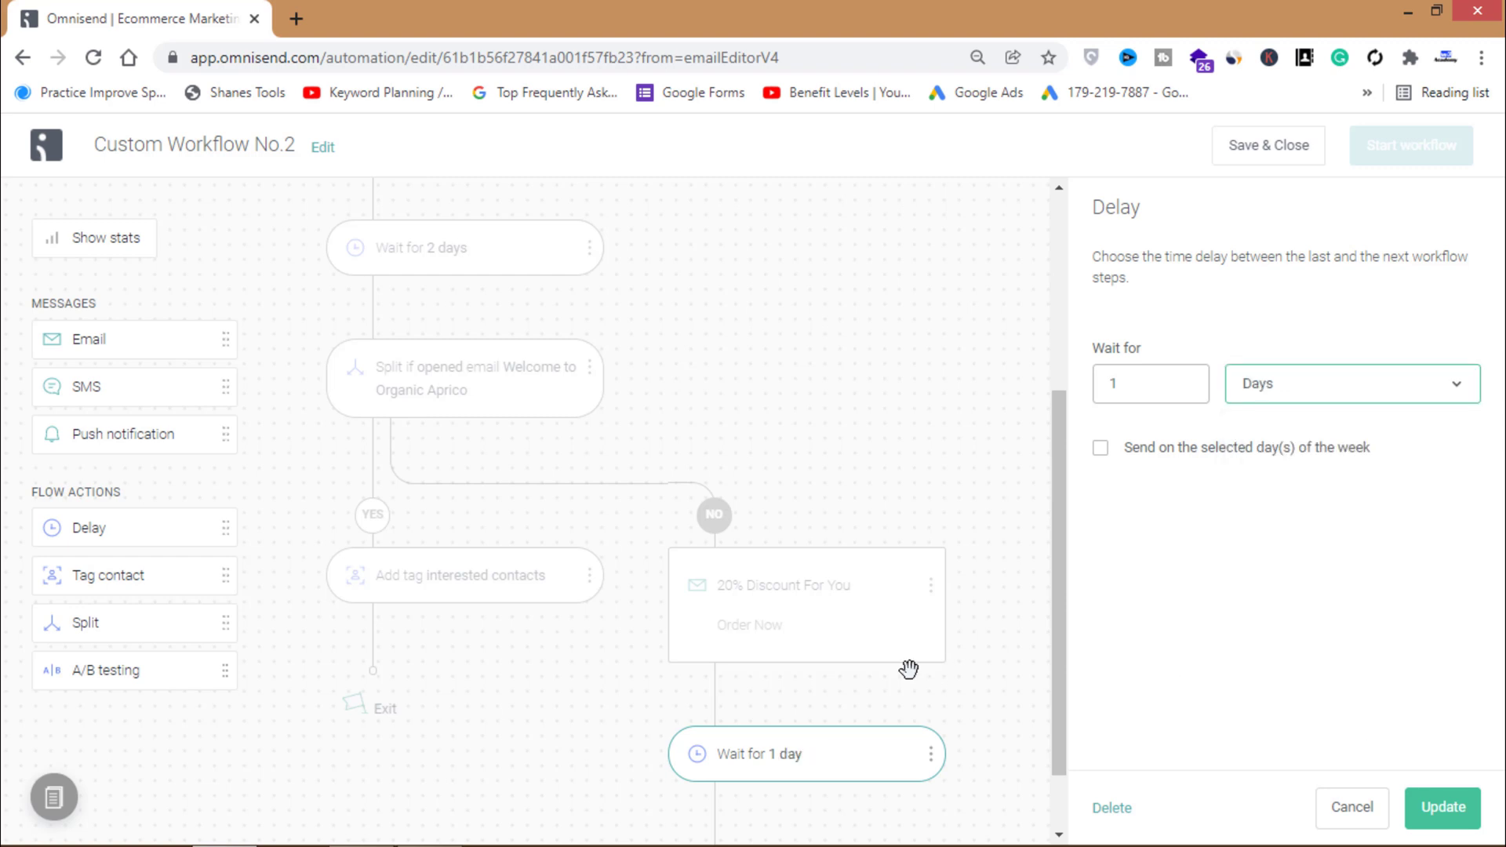
scroll(1052, 637, "down", 1)
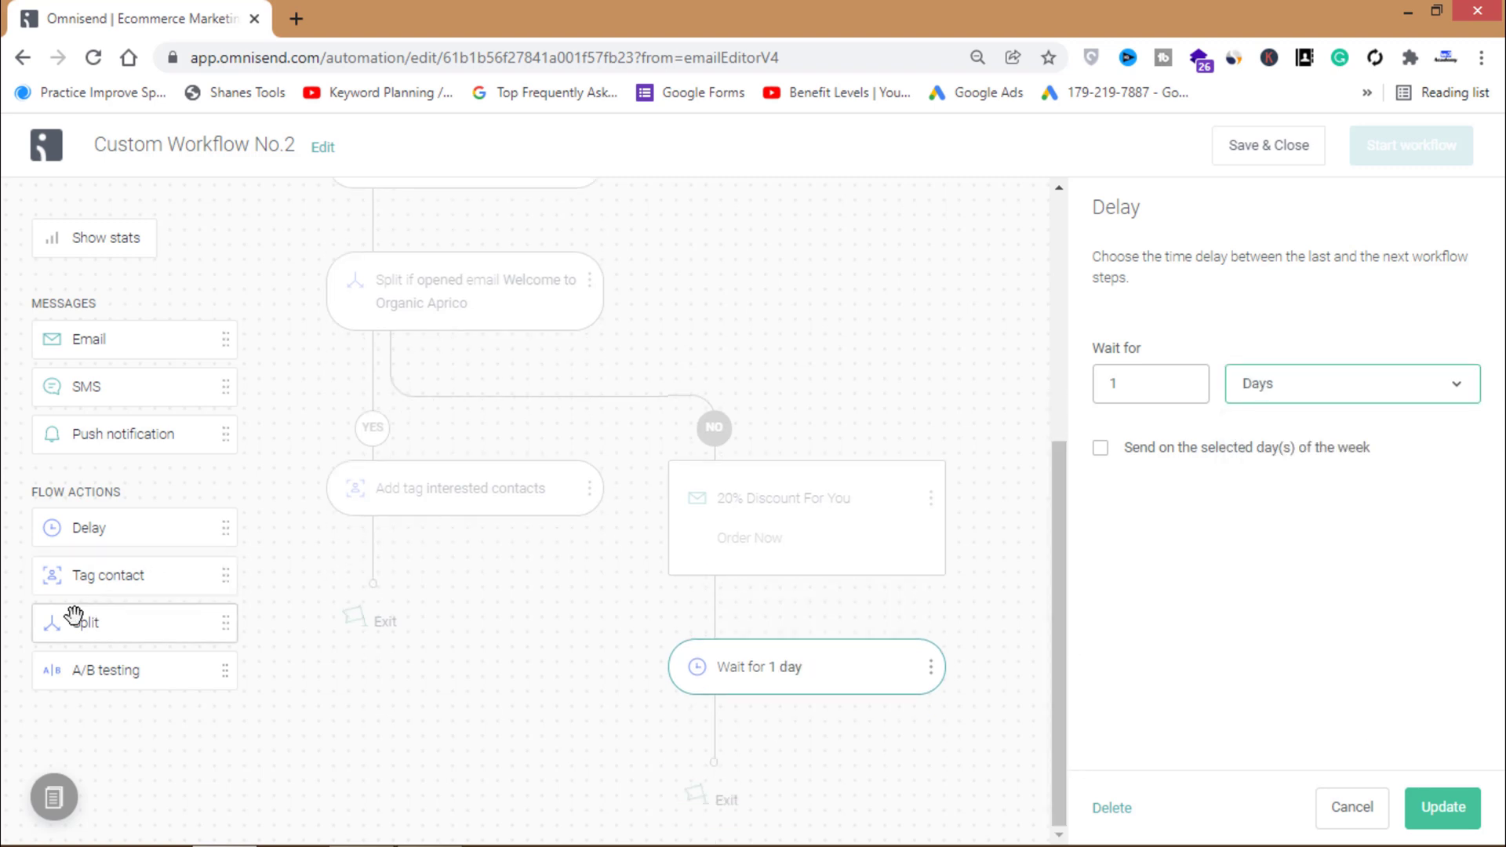
- Add a Split below the 1-day wait with a tag contact step on its YES branch
left_click_drag(75, 614, 718, 717)
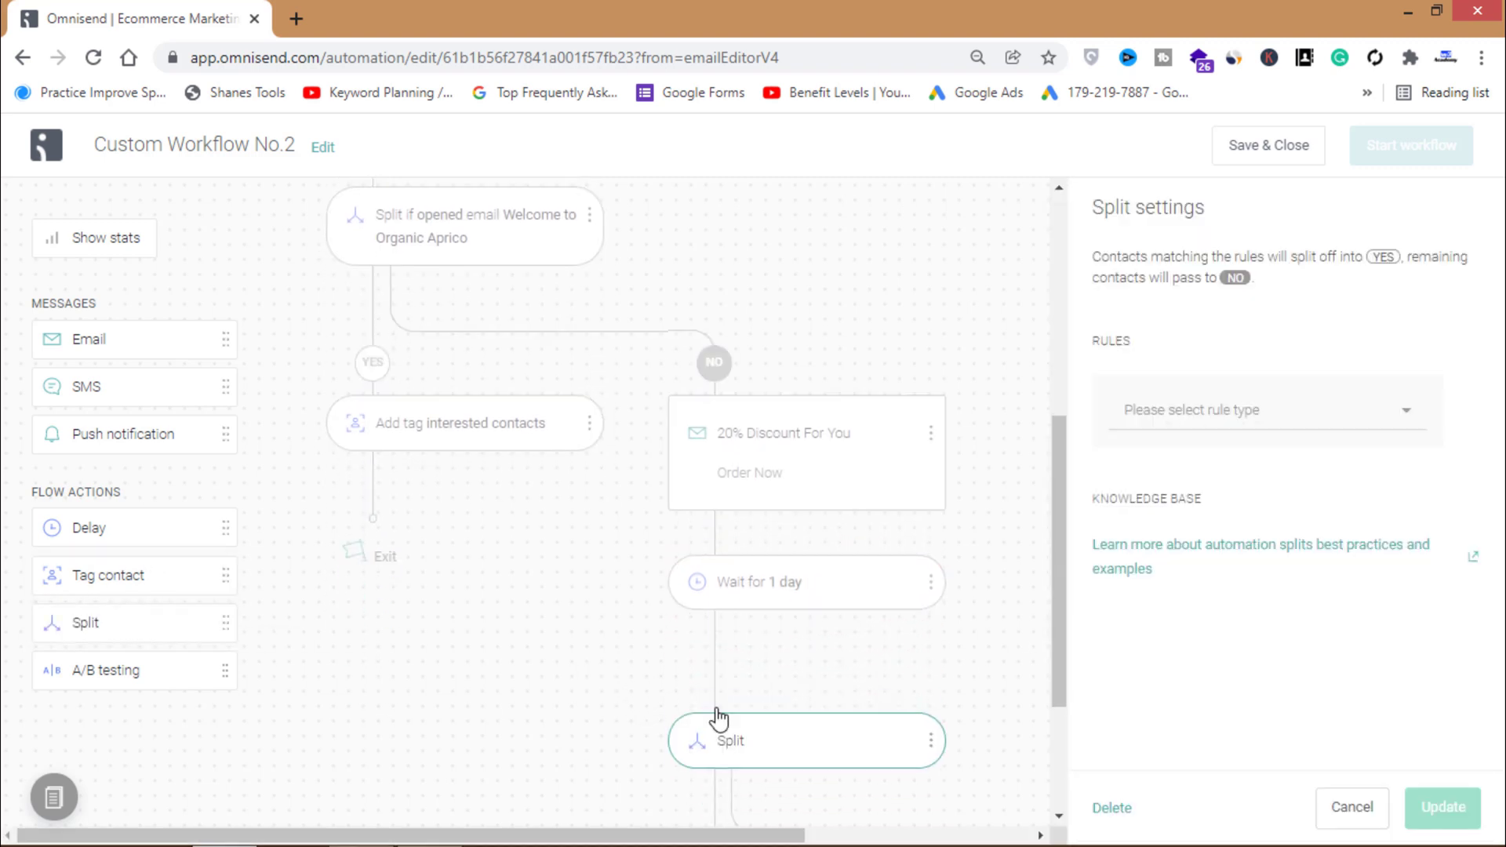
scroll(1058, 565, "down", 2)
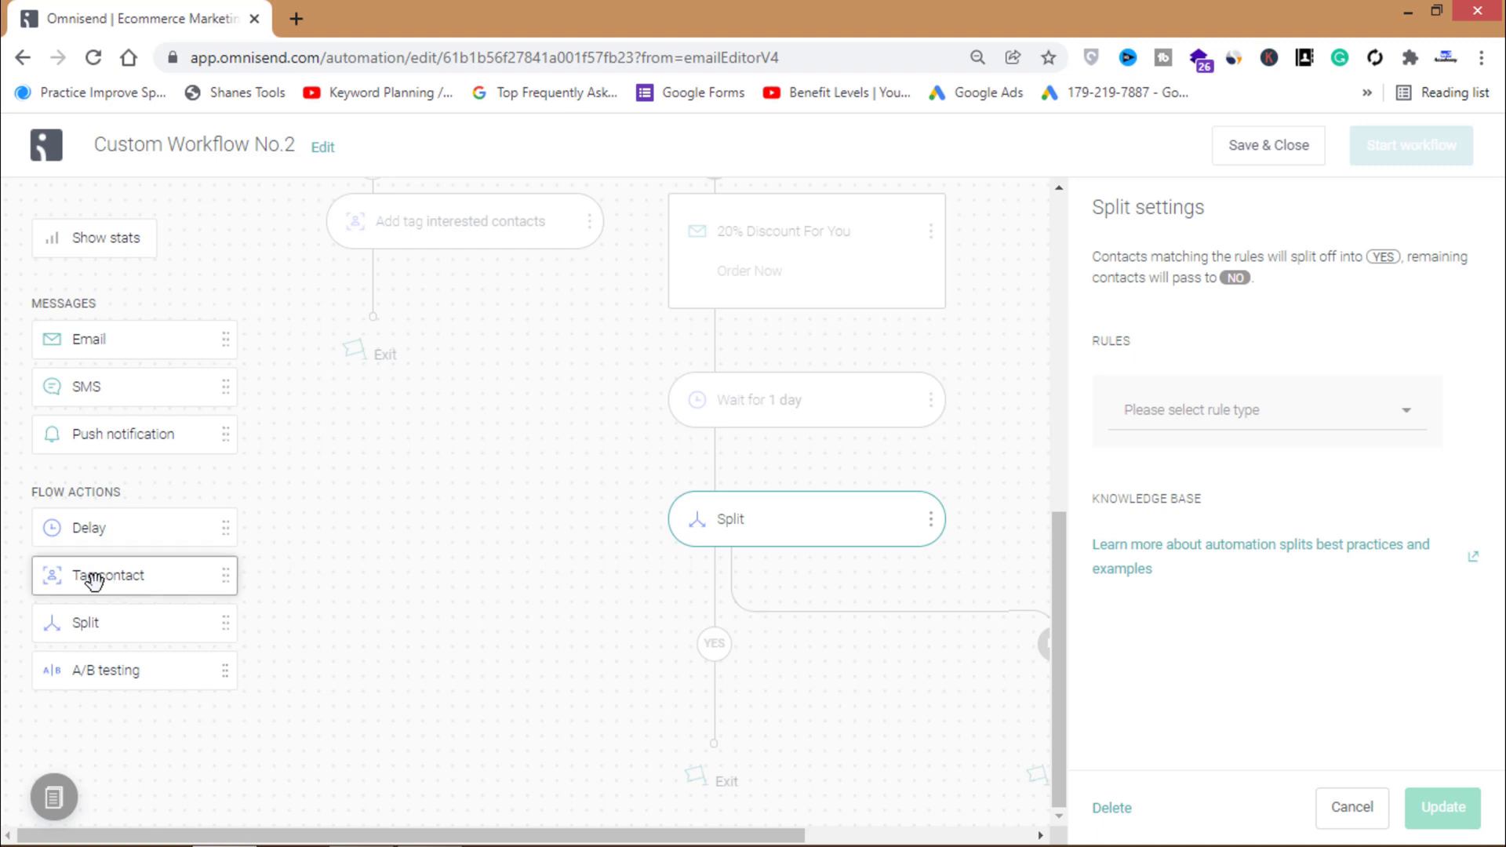
left_click_drag(430, 620, 695, 712)
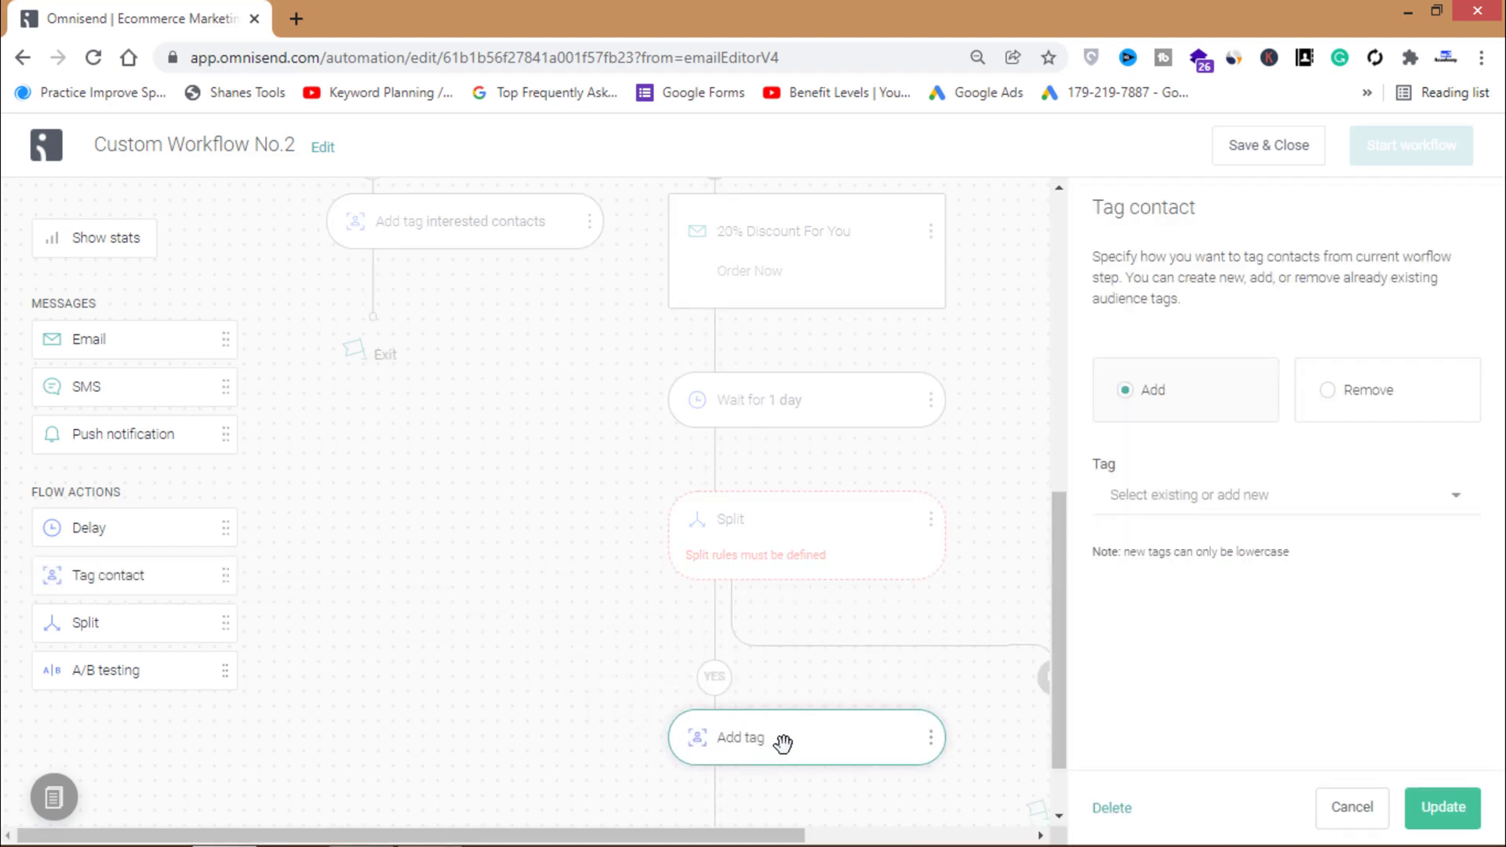
- Set the new split's rule to Message behavior > Opened Email > 20% Discount For You and save
left_click(786, 538)
left_click(1280, 428)
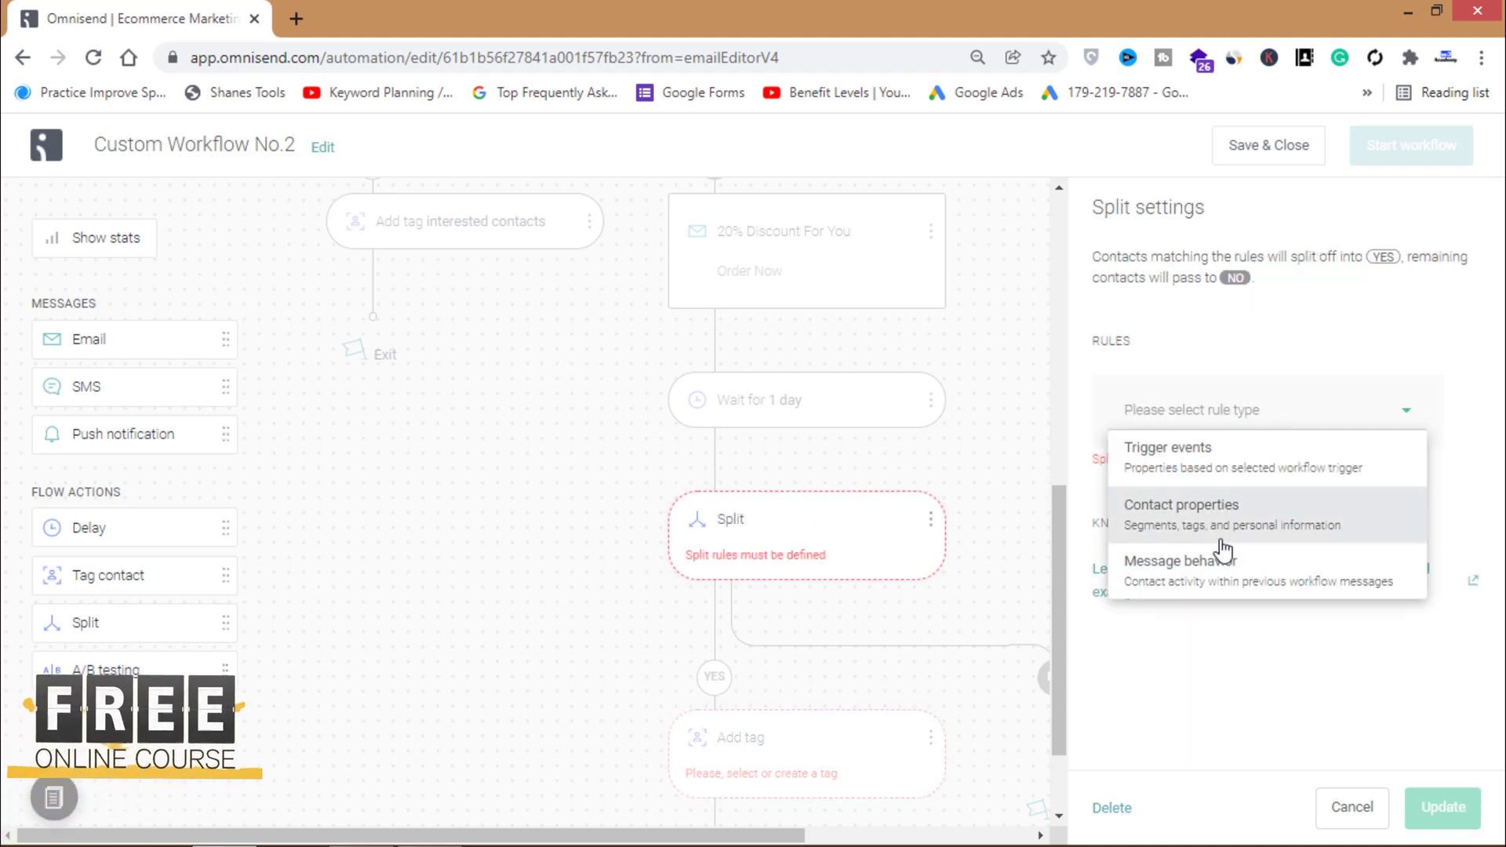
left_click(1200, 578)
left_click(1205, 490)
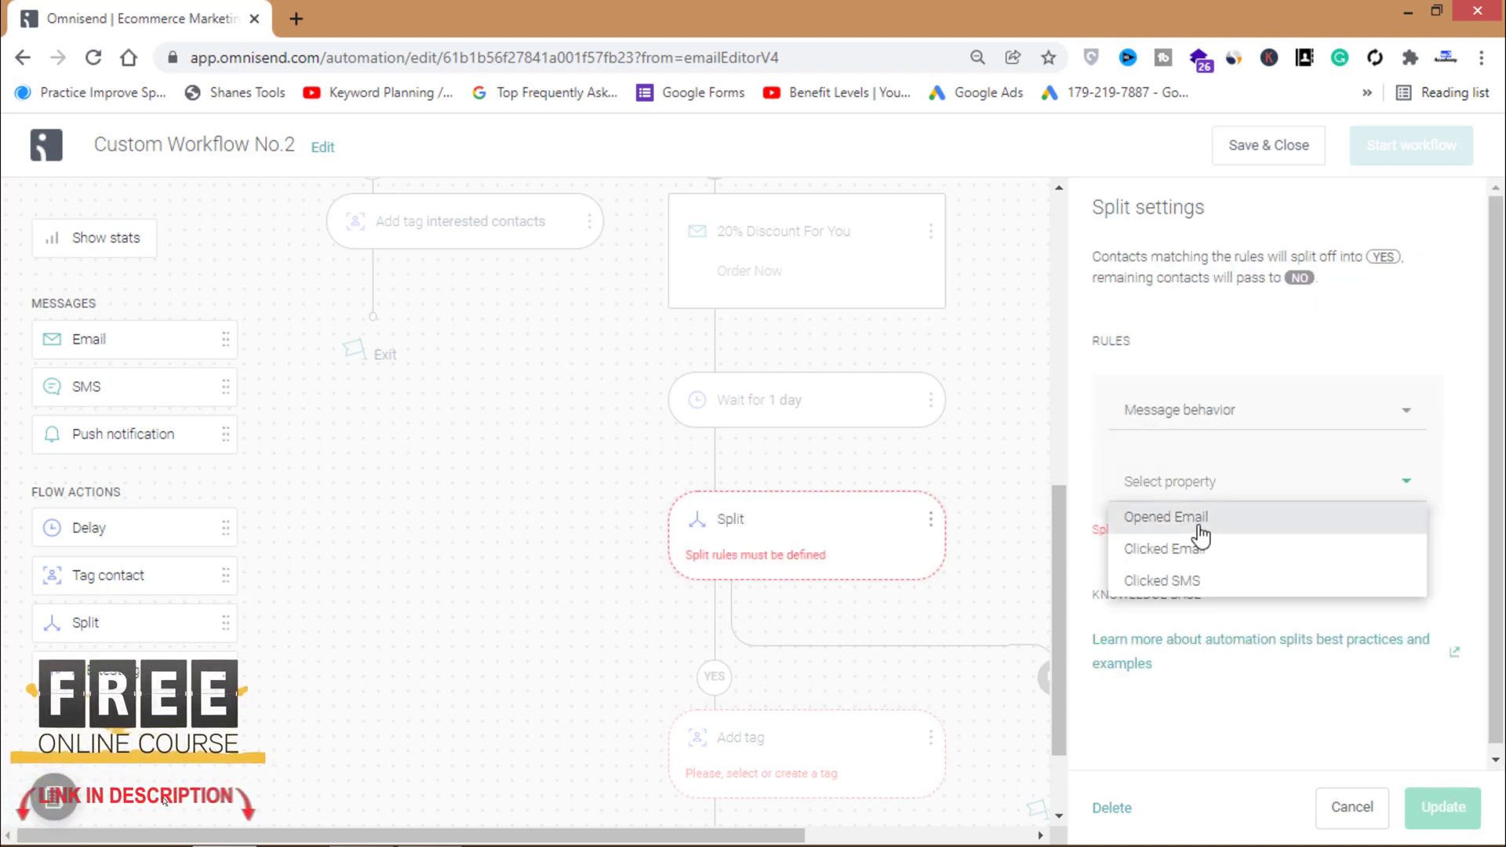
left_click(1194, 516)
left_click(1243, 558)
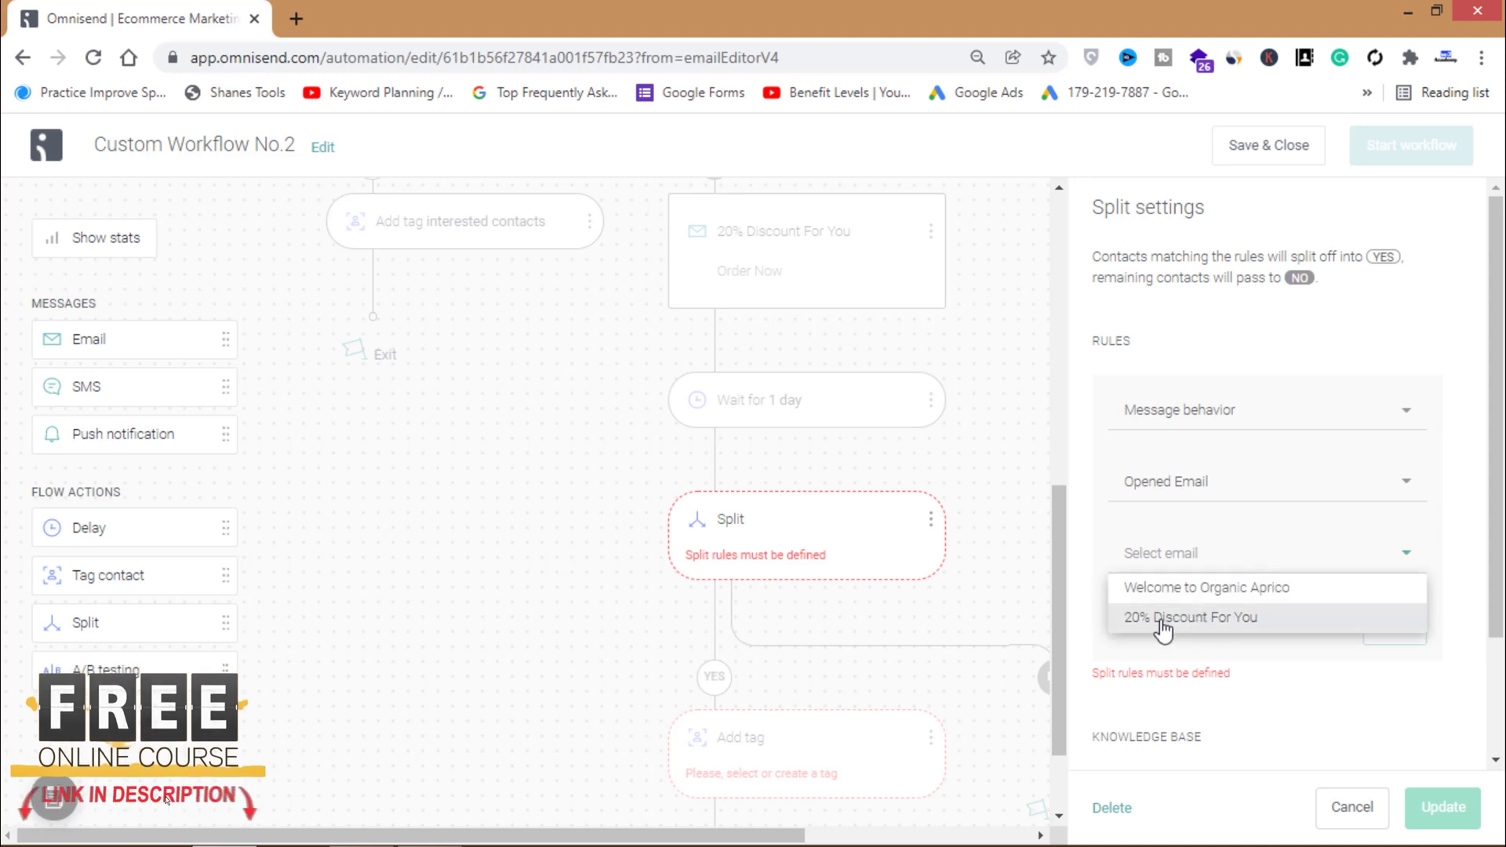
left_click(1200, 619)
left_click(1394, 625)
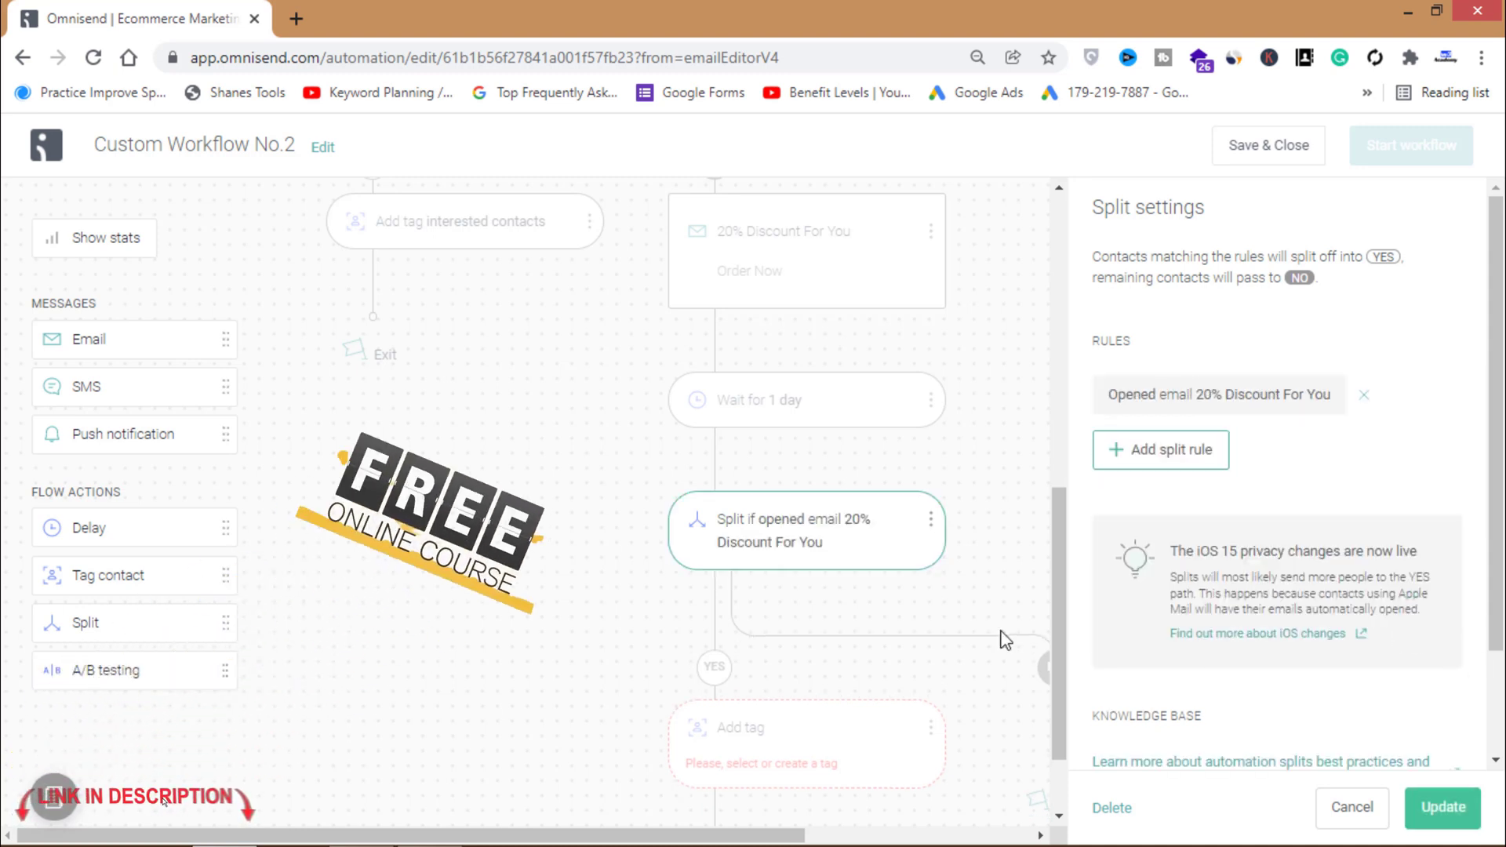
- Make the YES branch's tag step apply the 'interested contacts' tag
scroll(1059, 706, "down", 2)
left_click(742, 655)
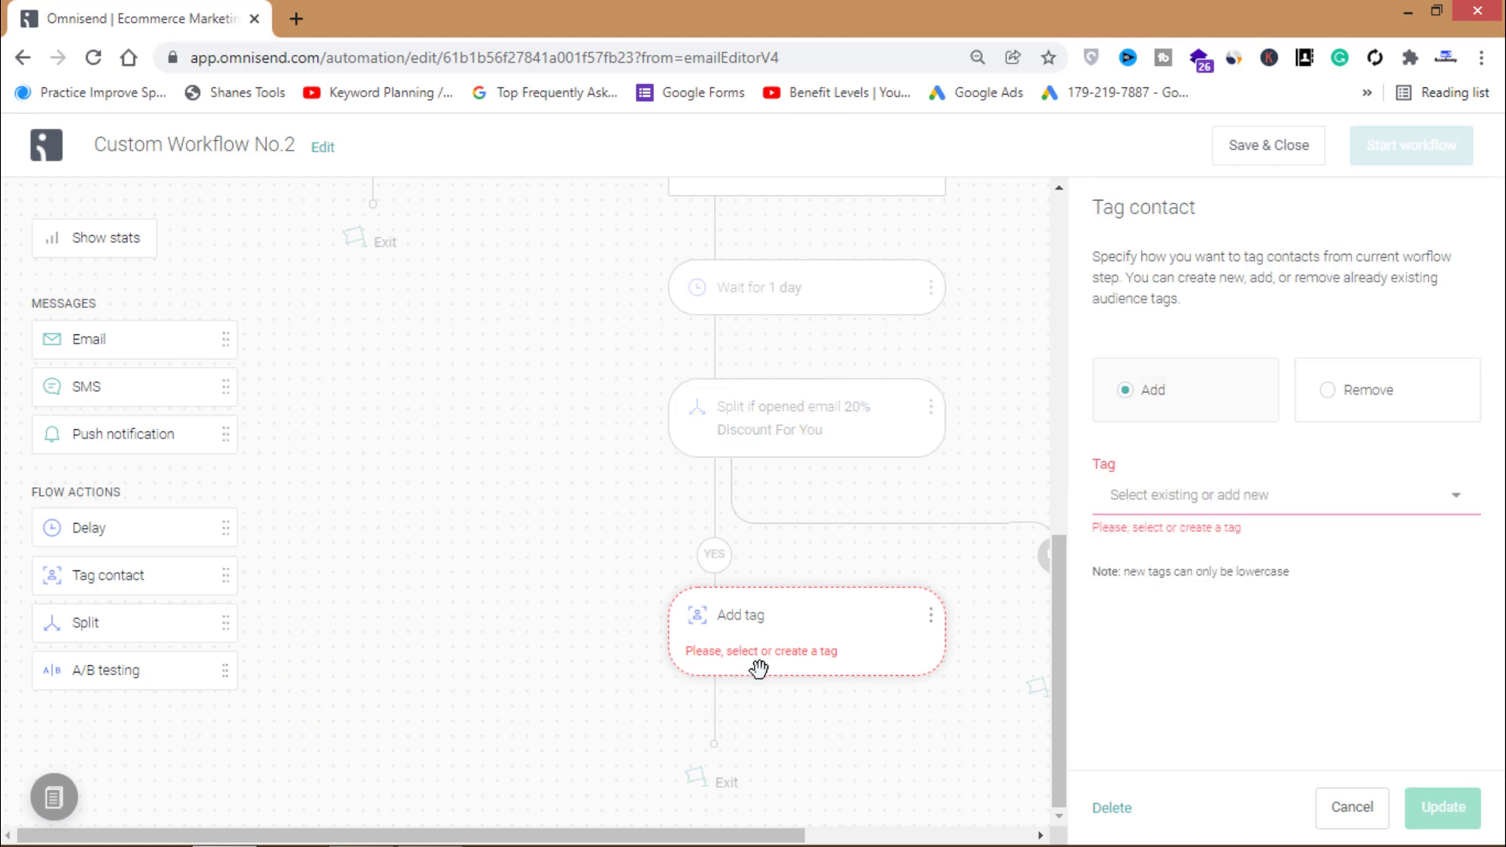
left_click(1227, 504)
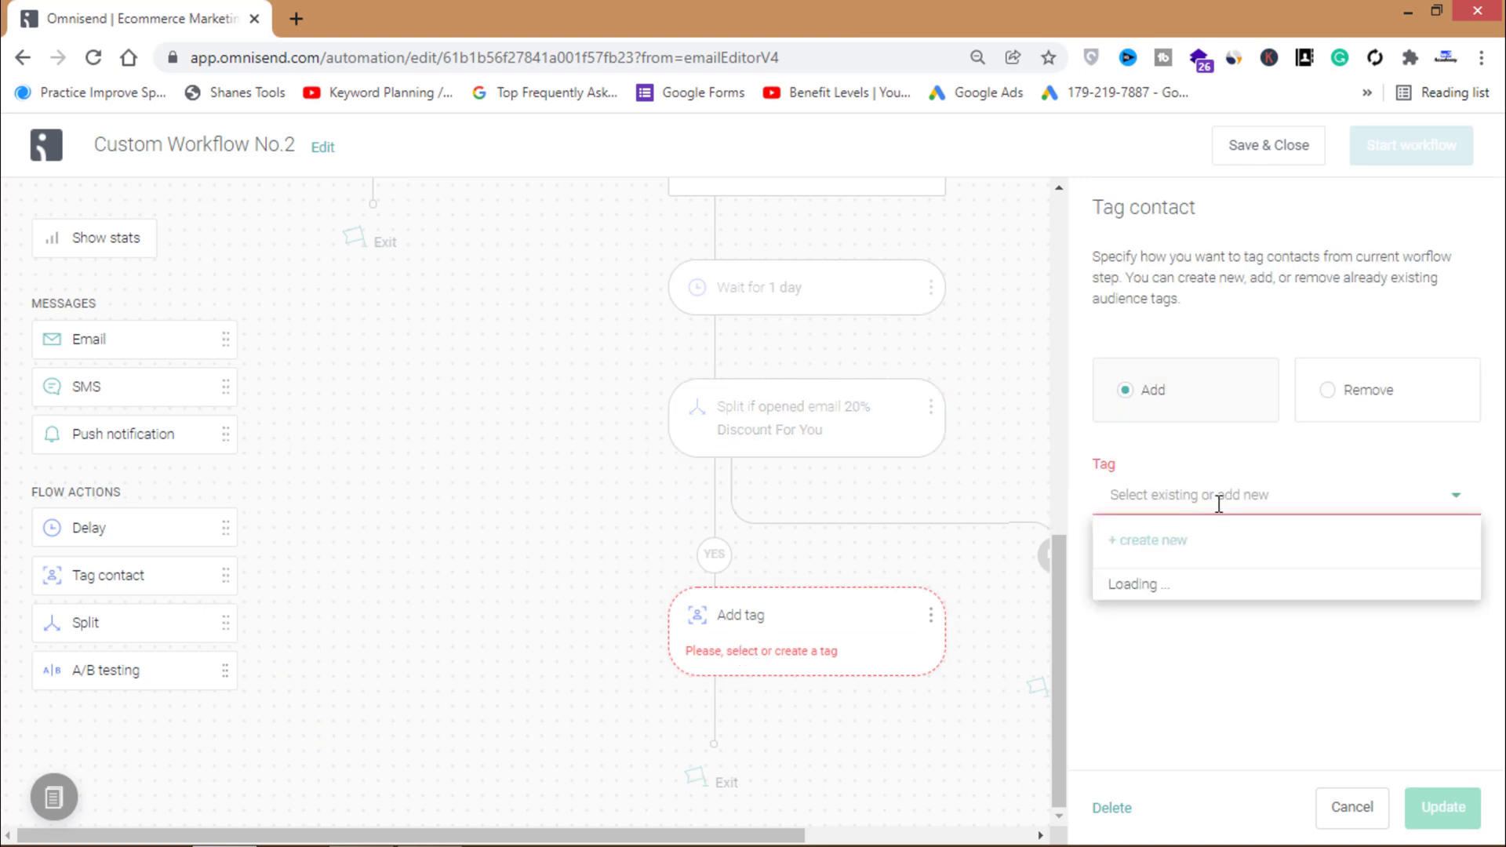
left_click(1159, 613)
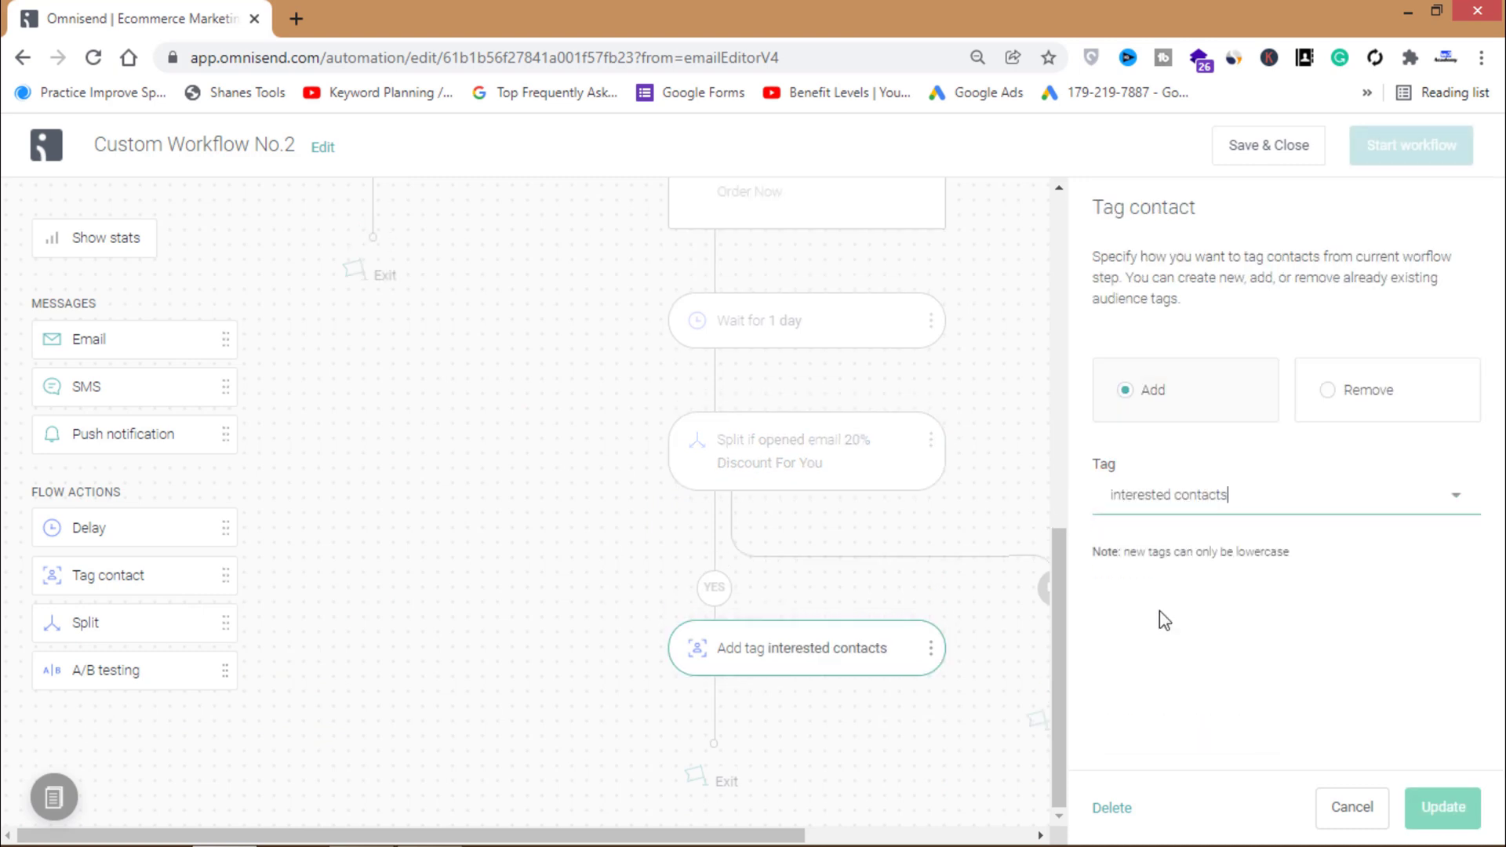
left_click_drag(744, 837, 952, 829)
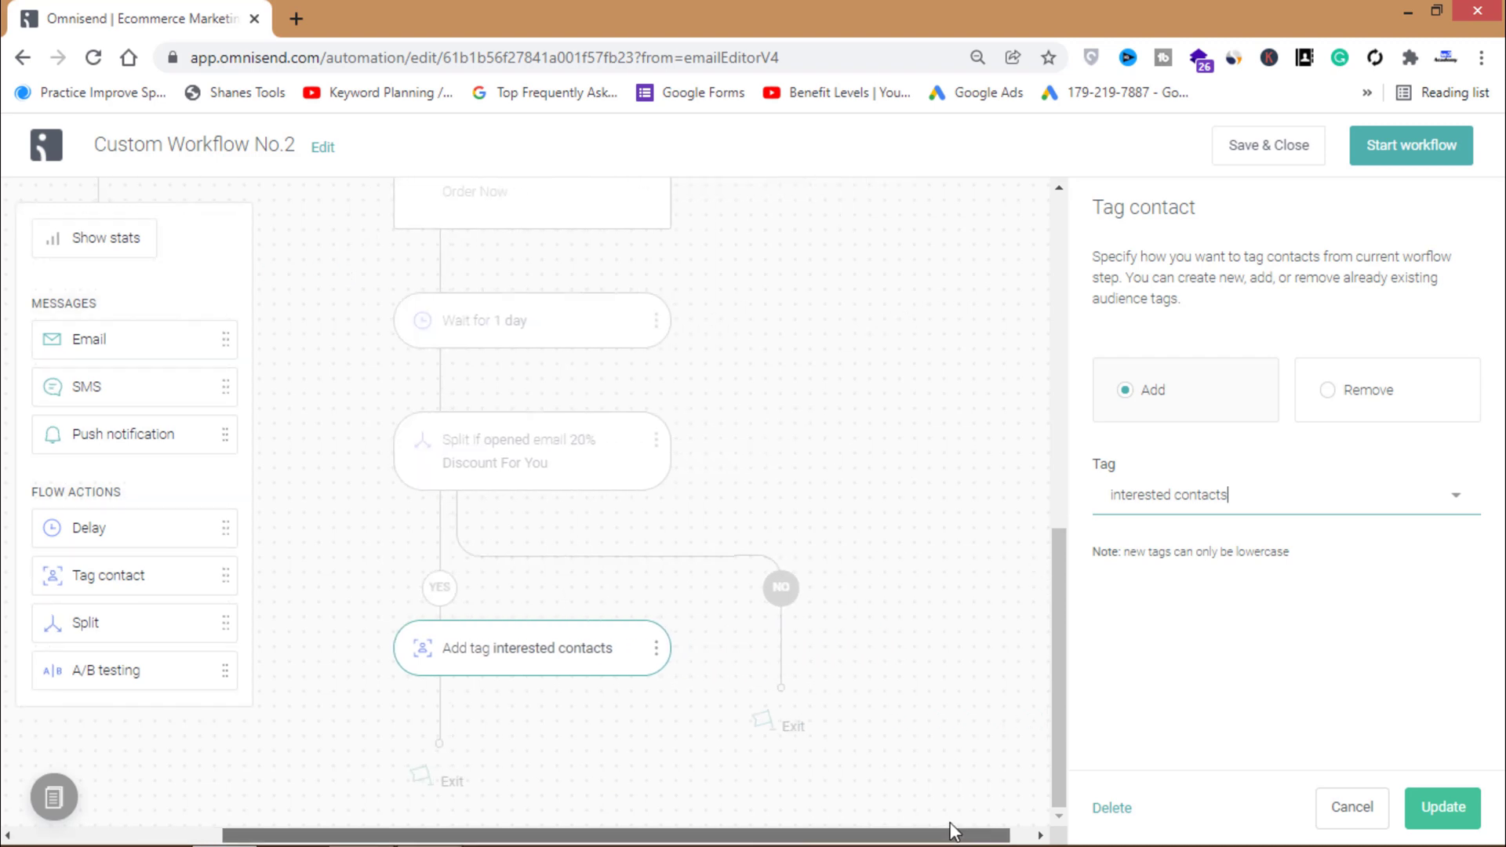
left_click(786, 605)
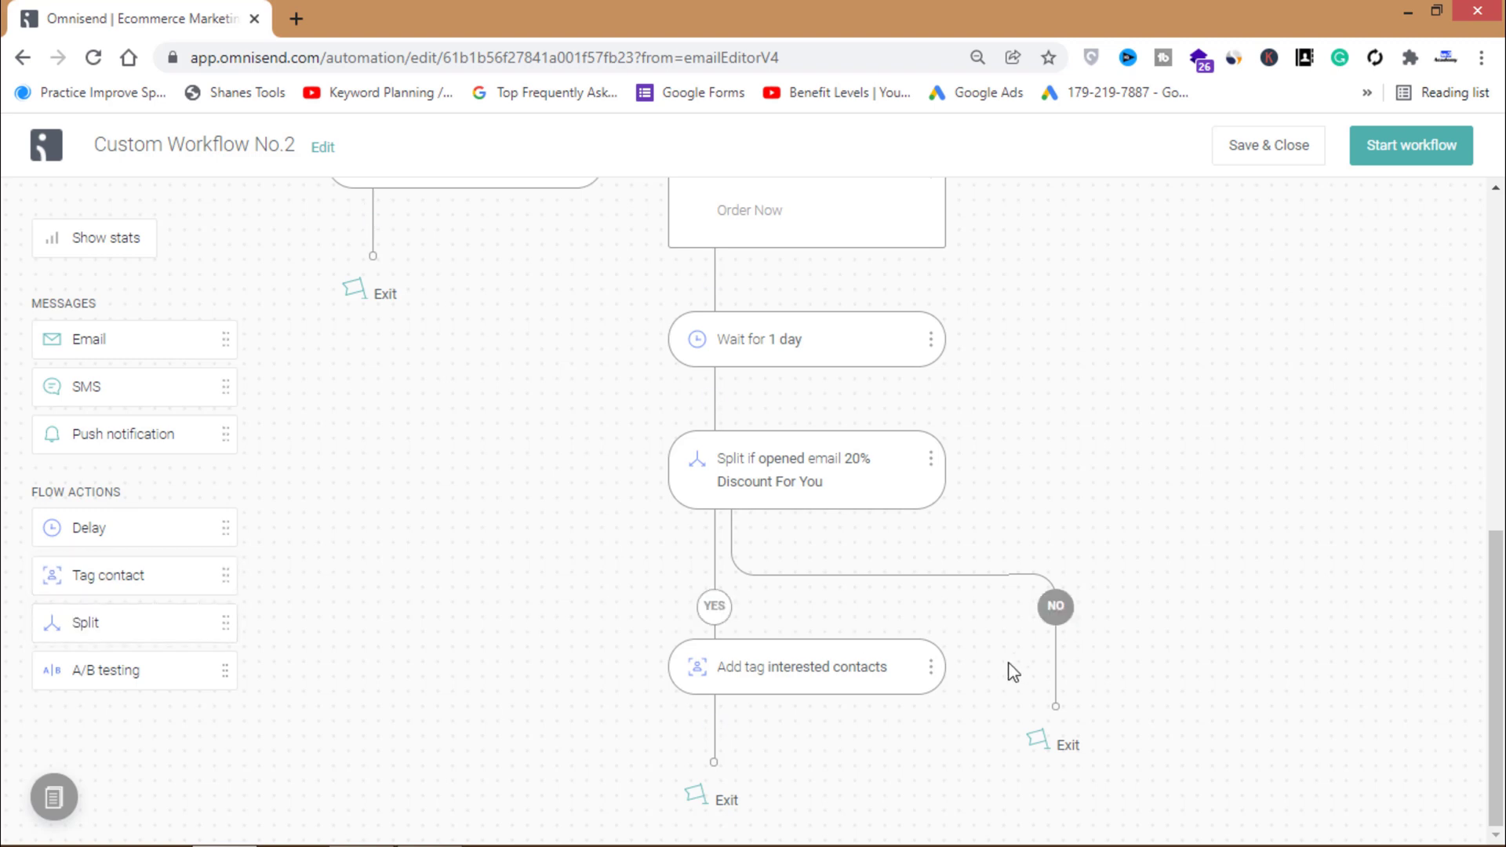
- Add a tag step on the NO branch using a newly created 'Not Interested' tag
left_click_drag(91, 590, 1081, 628)
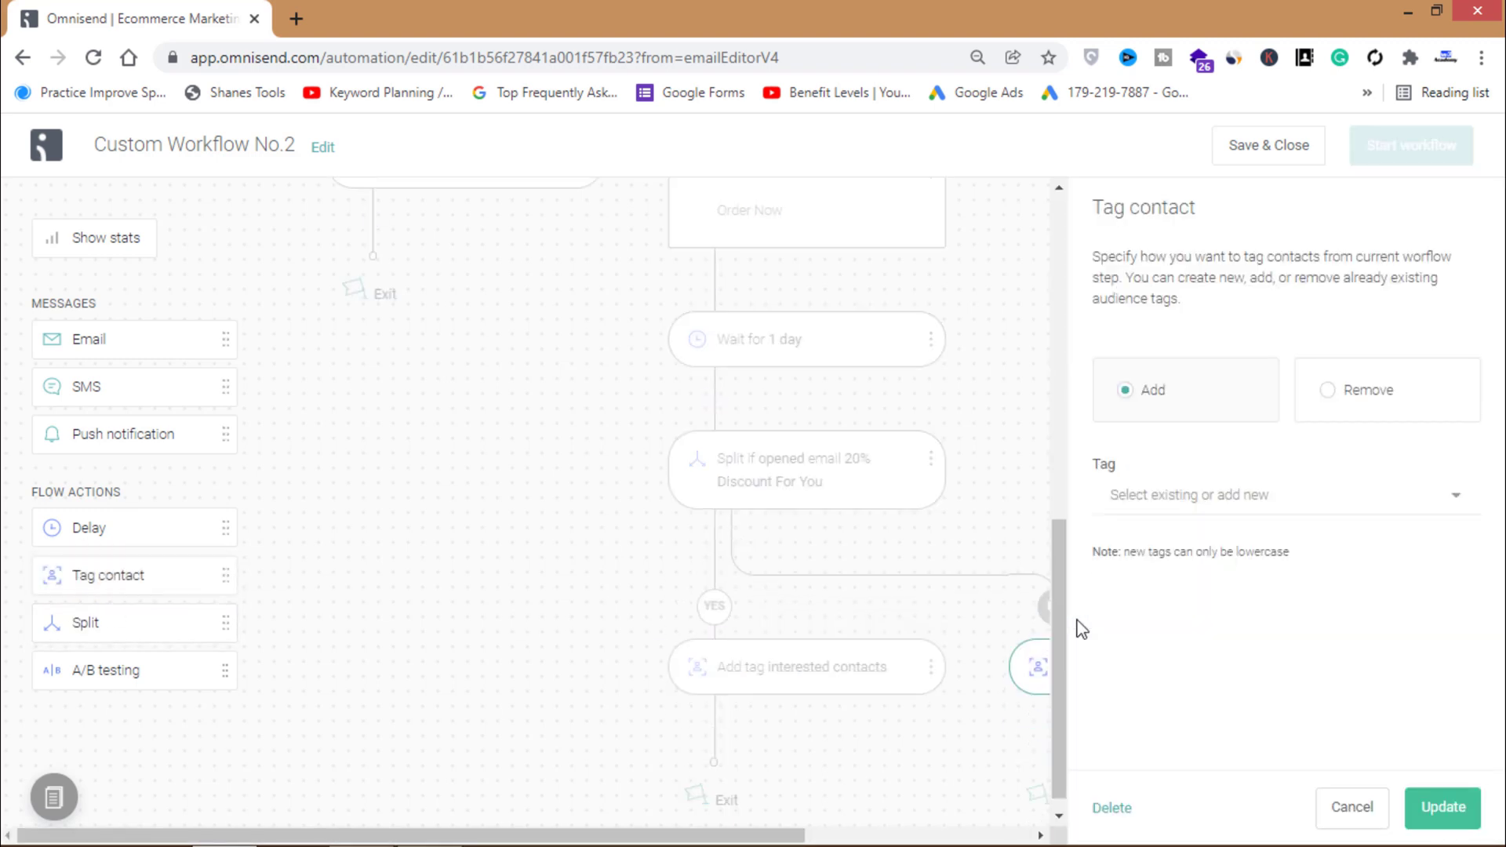
left_click(1181, 495)
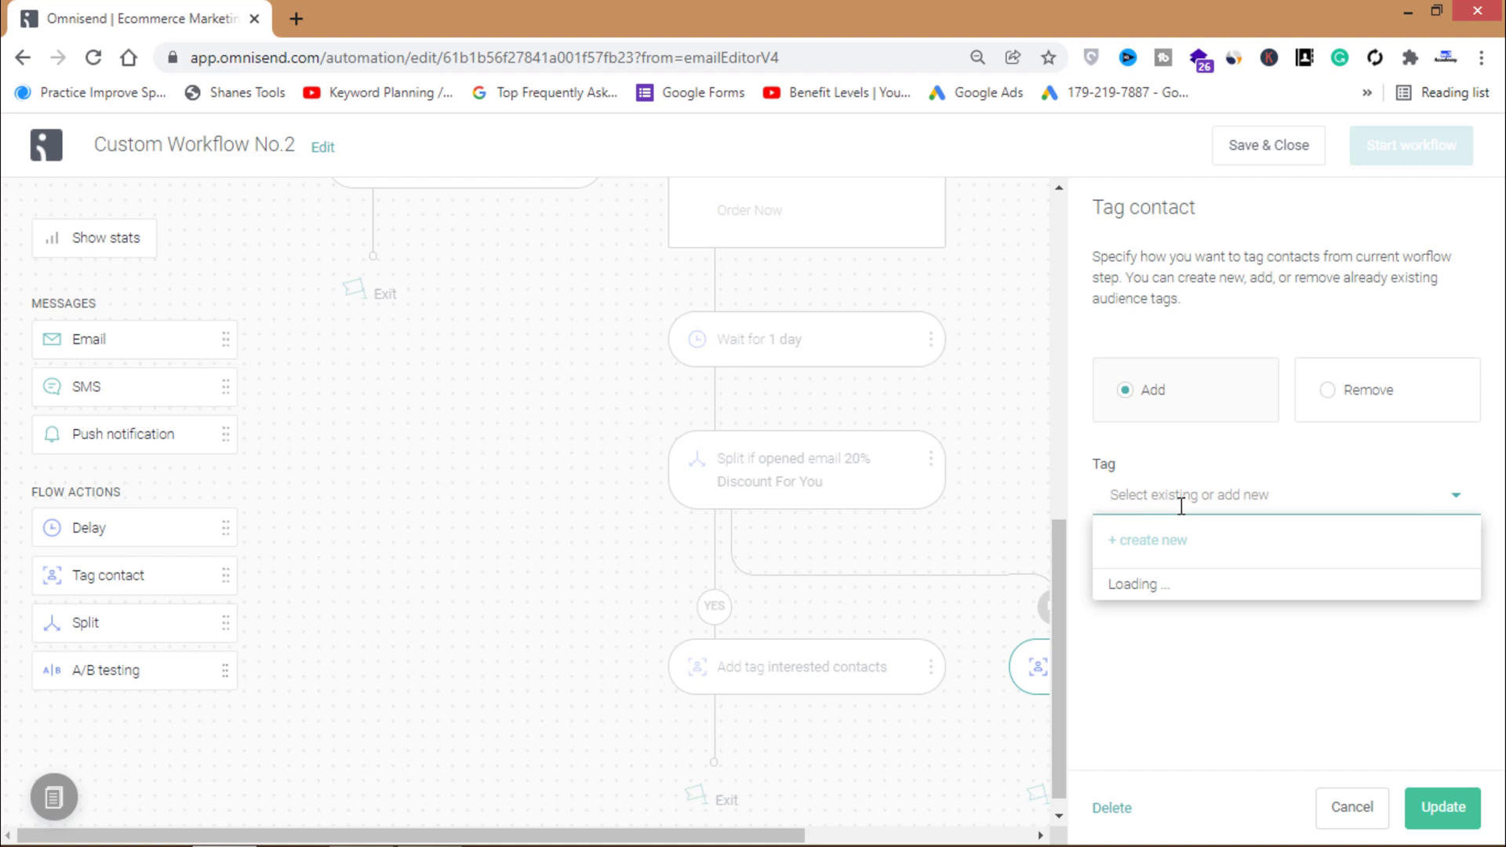
type("Not In")
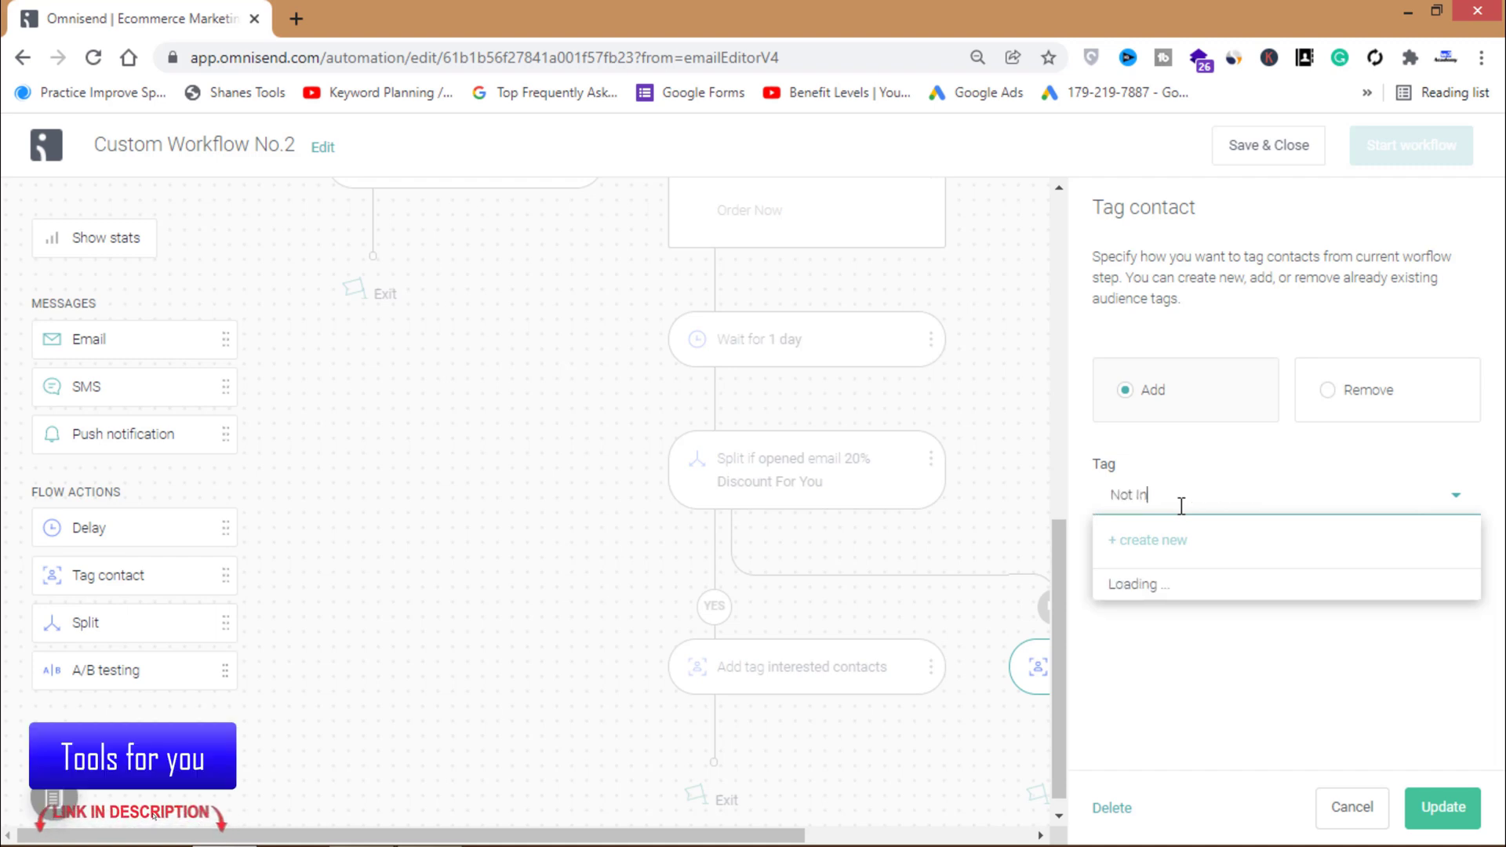
type("terested")
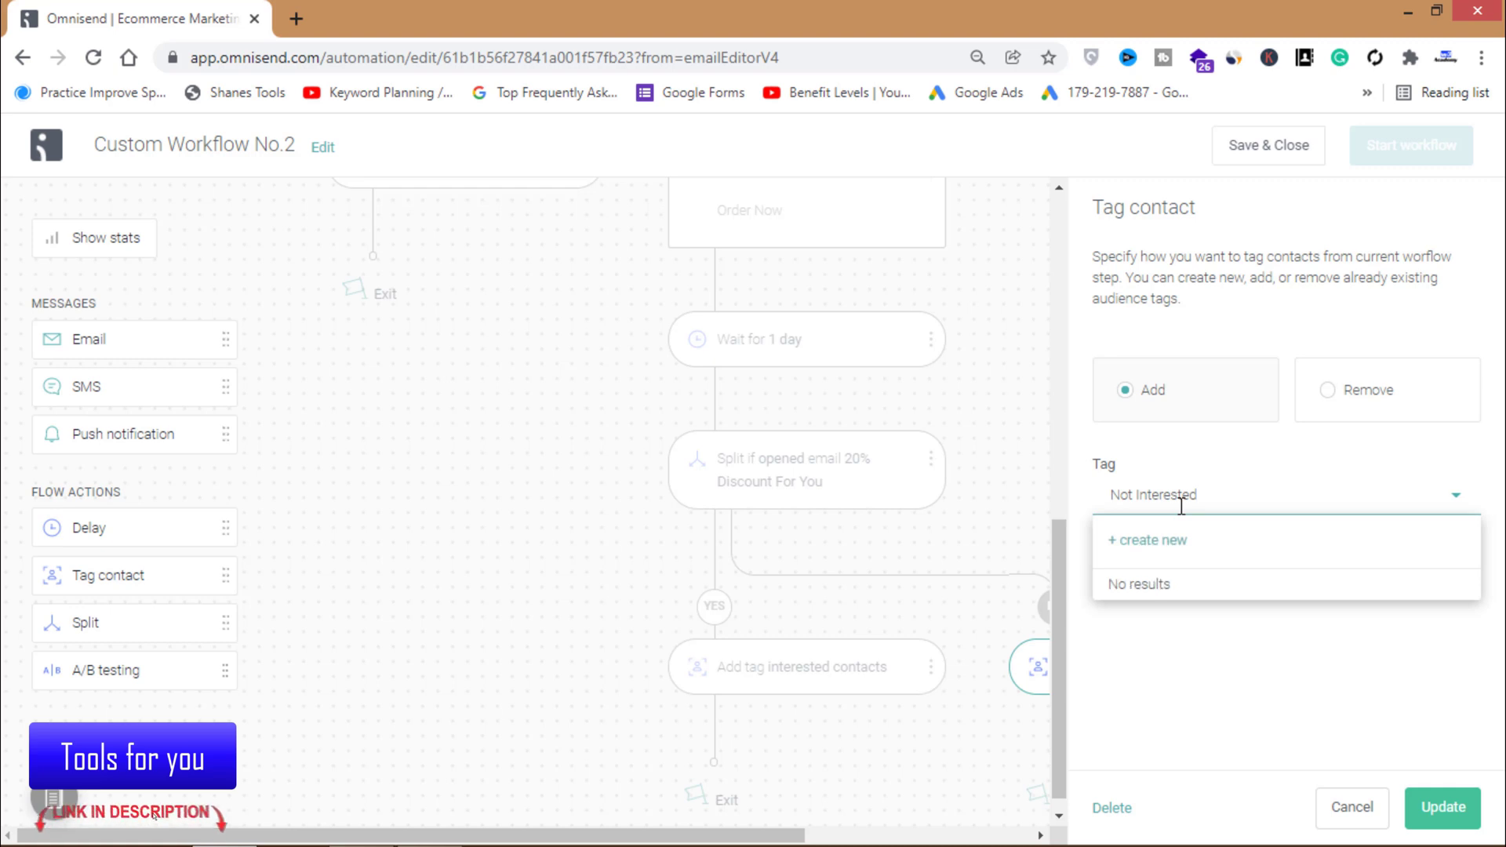
left_click(1166, 553)
left_click(1015, 732)
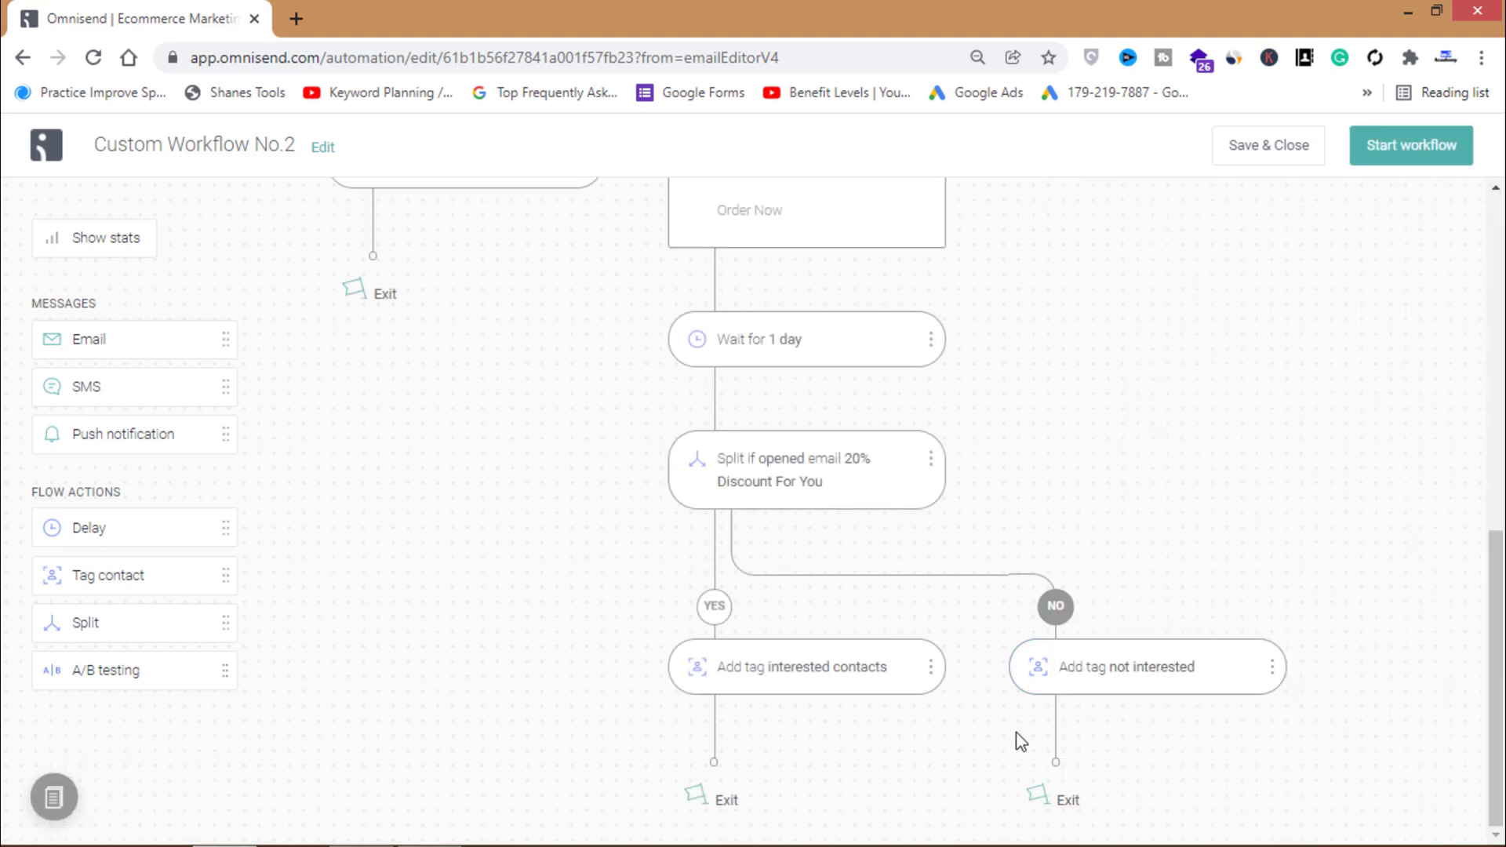
left_click_drag(1498, 614, 1494, 302)
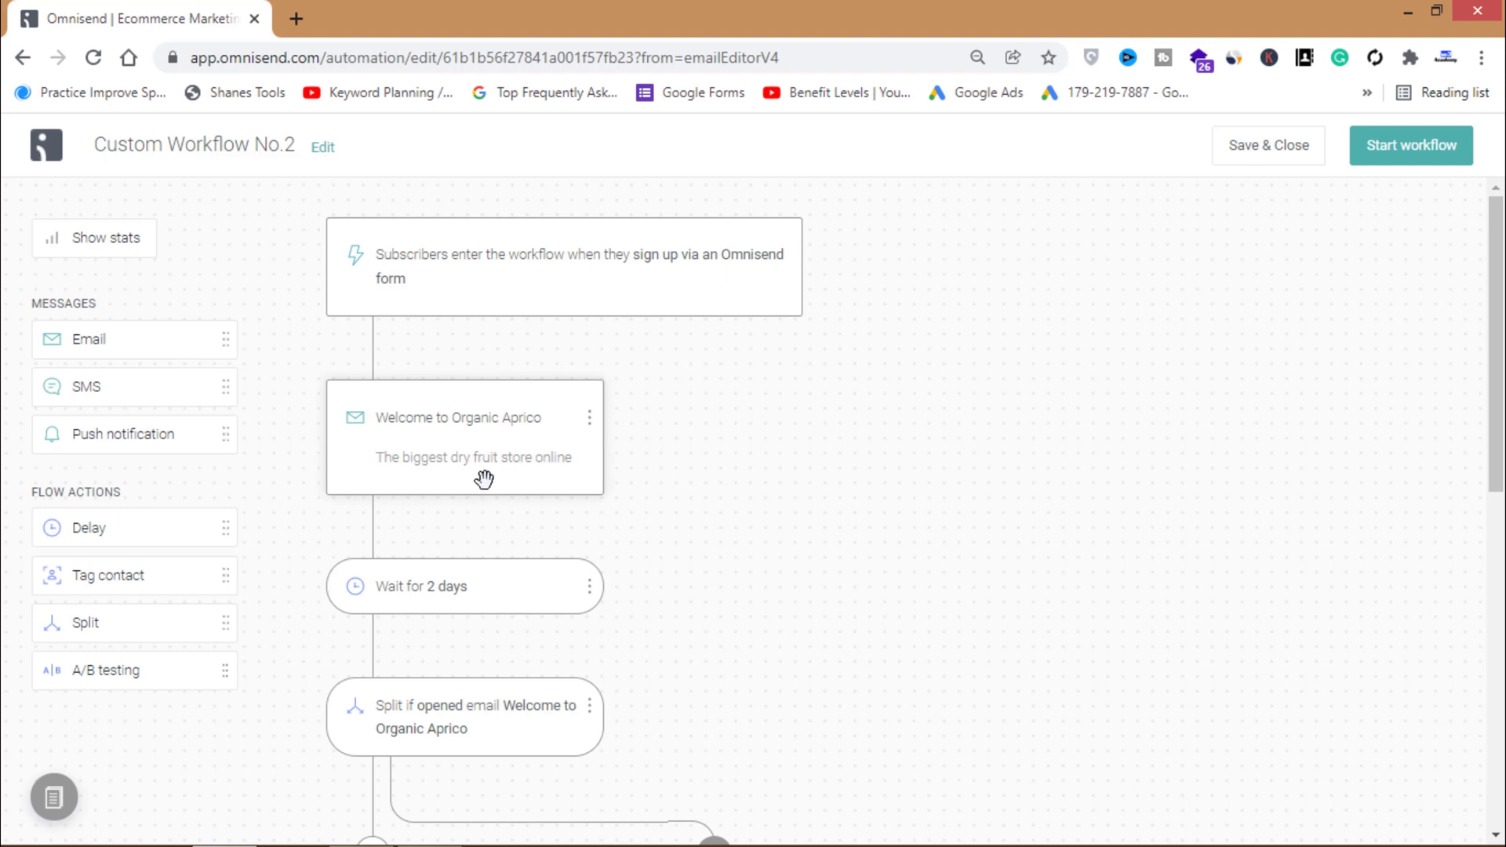
- Scroll through the finished workflow and inspect the first 'interested contacts' tag step's settings
scroll(491, 508, "down", 2)
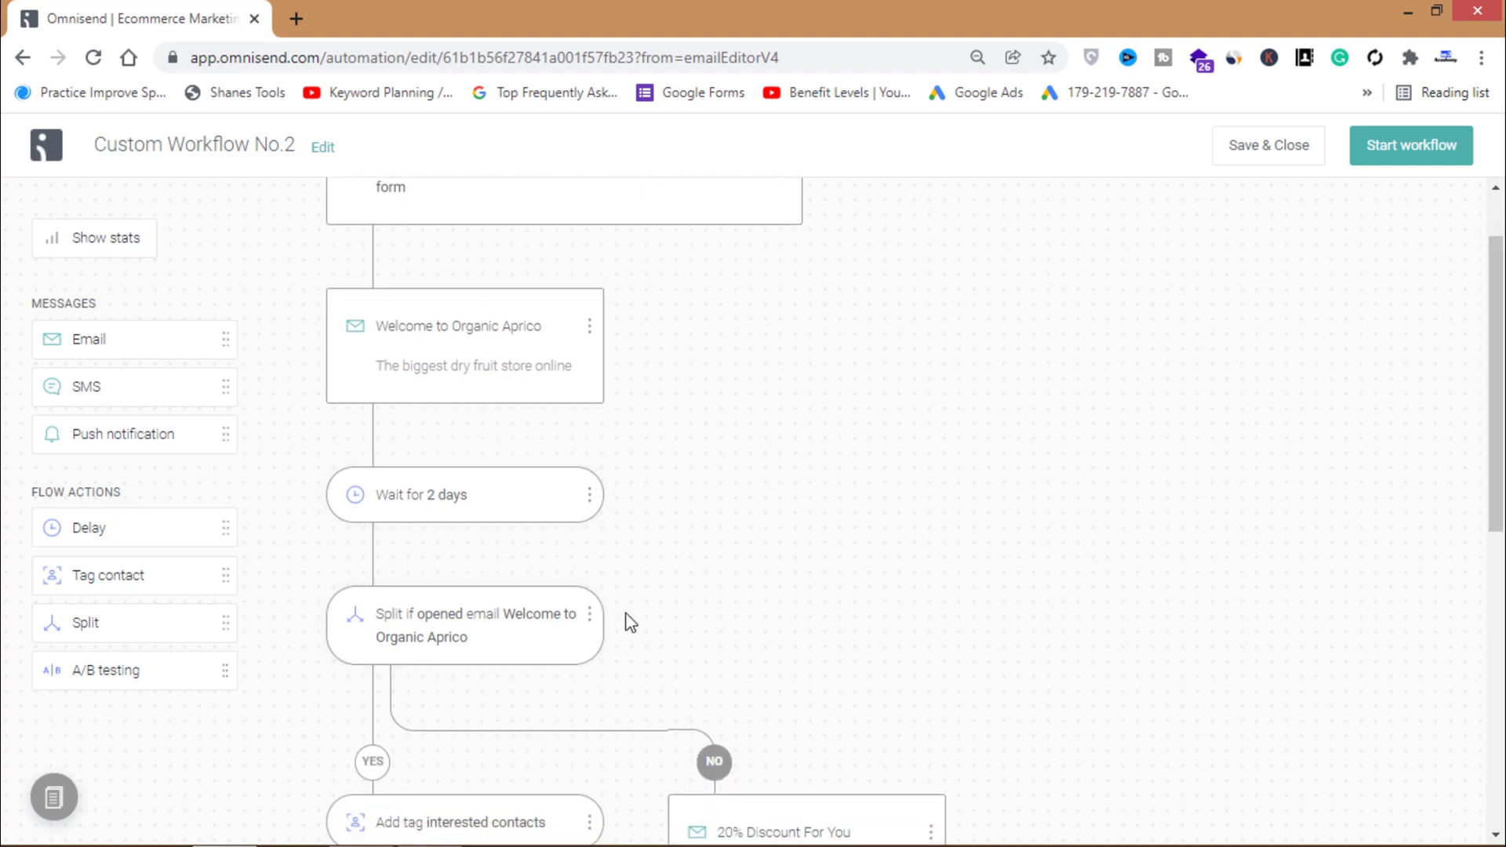
scroll(1498, 492, "down", 2)
left_click_drag(1502, 491, 1503, 565)
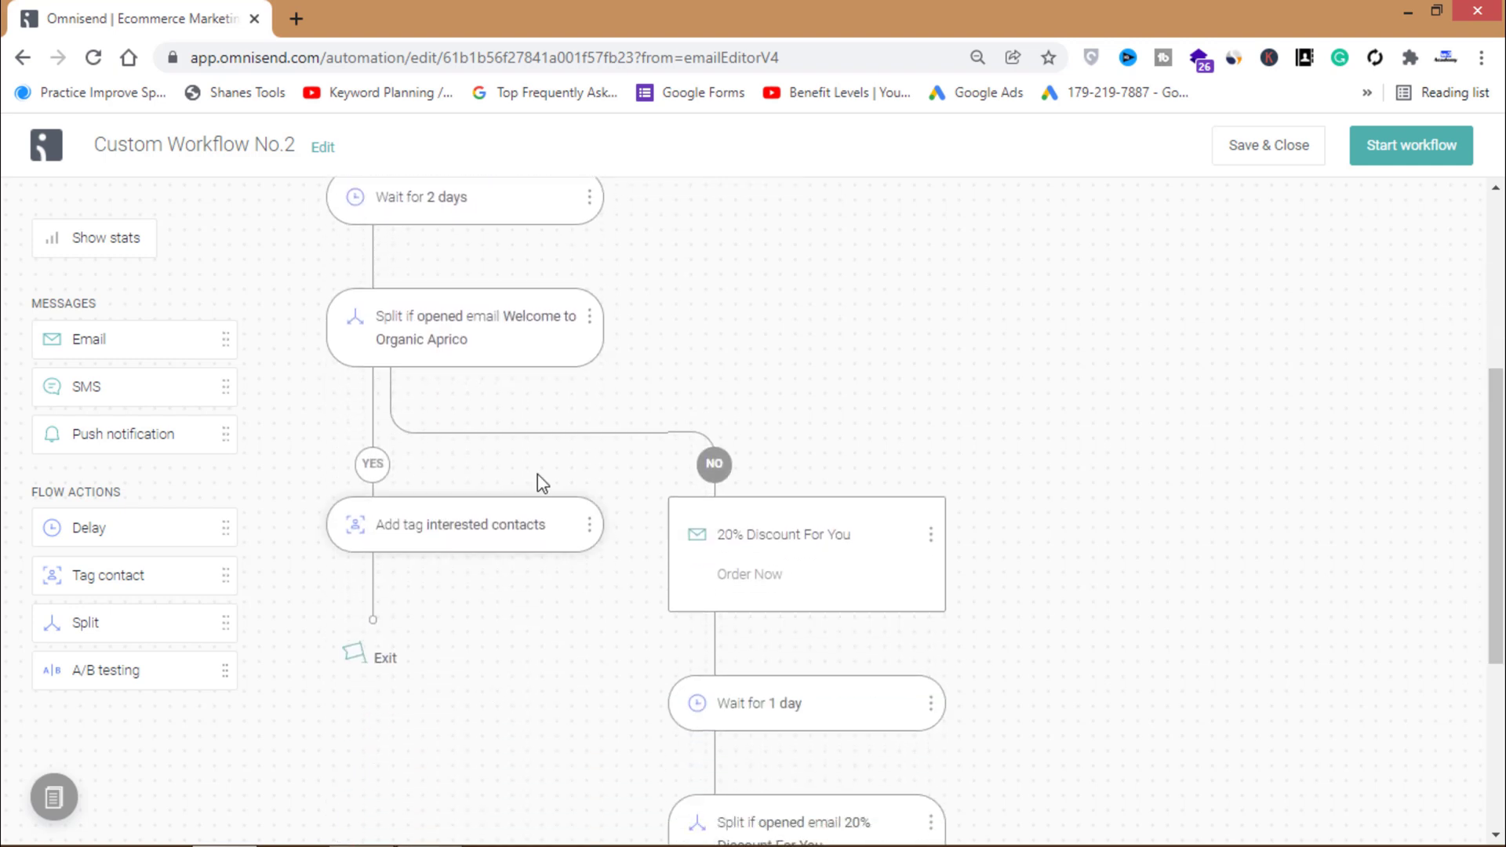
left_click(439, 545)
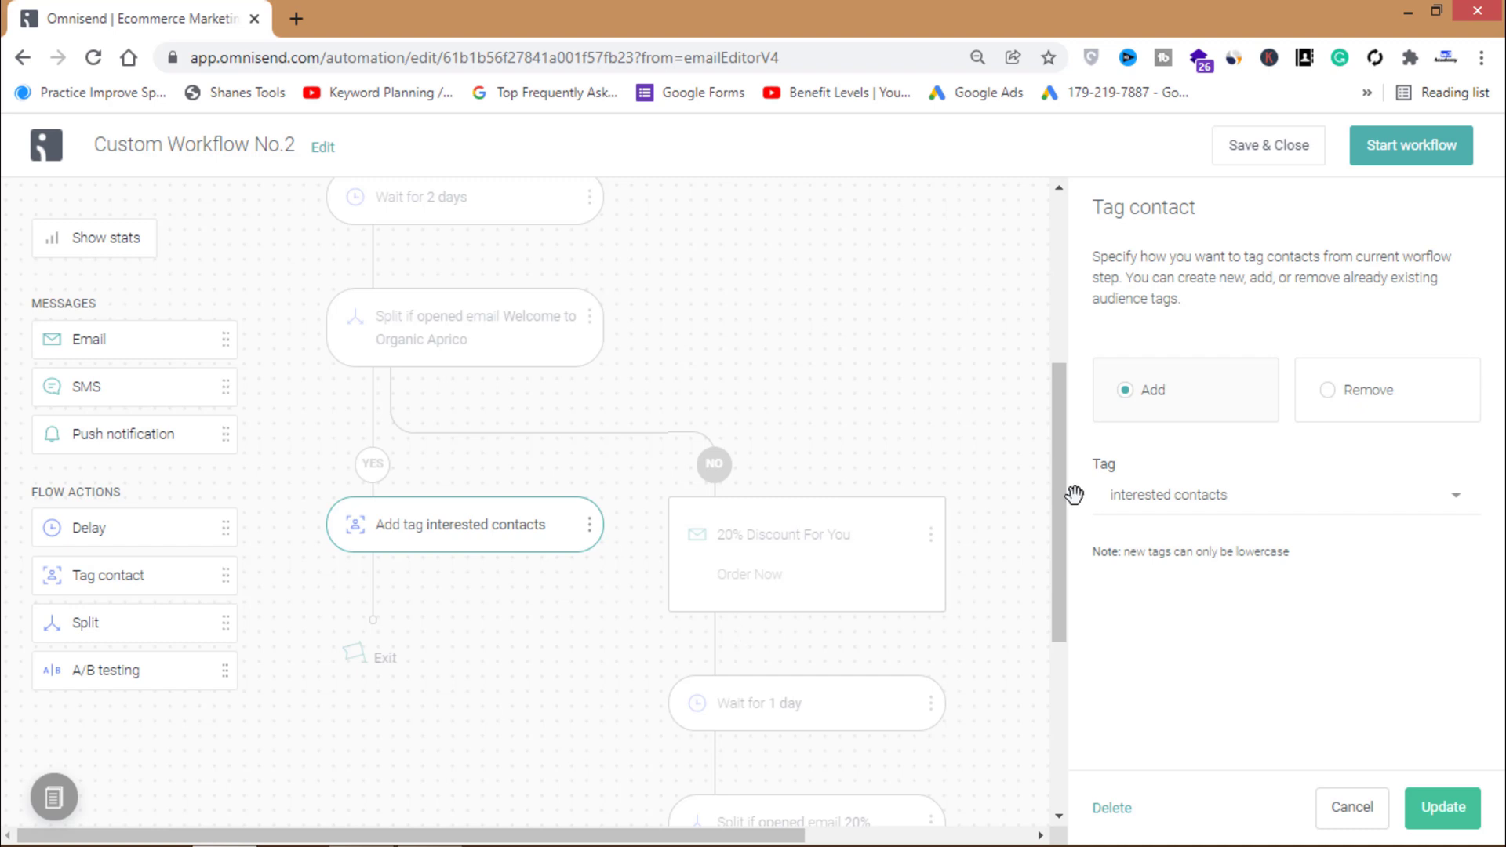
left_click_drag(1060, 496, 1060, 639)
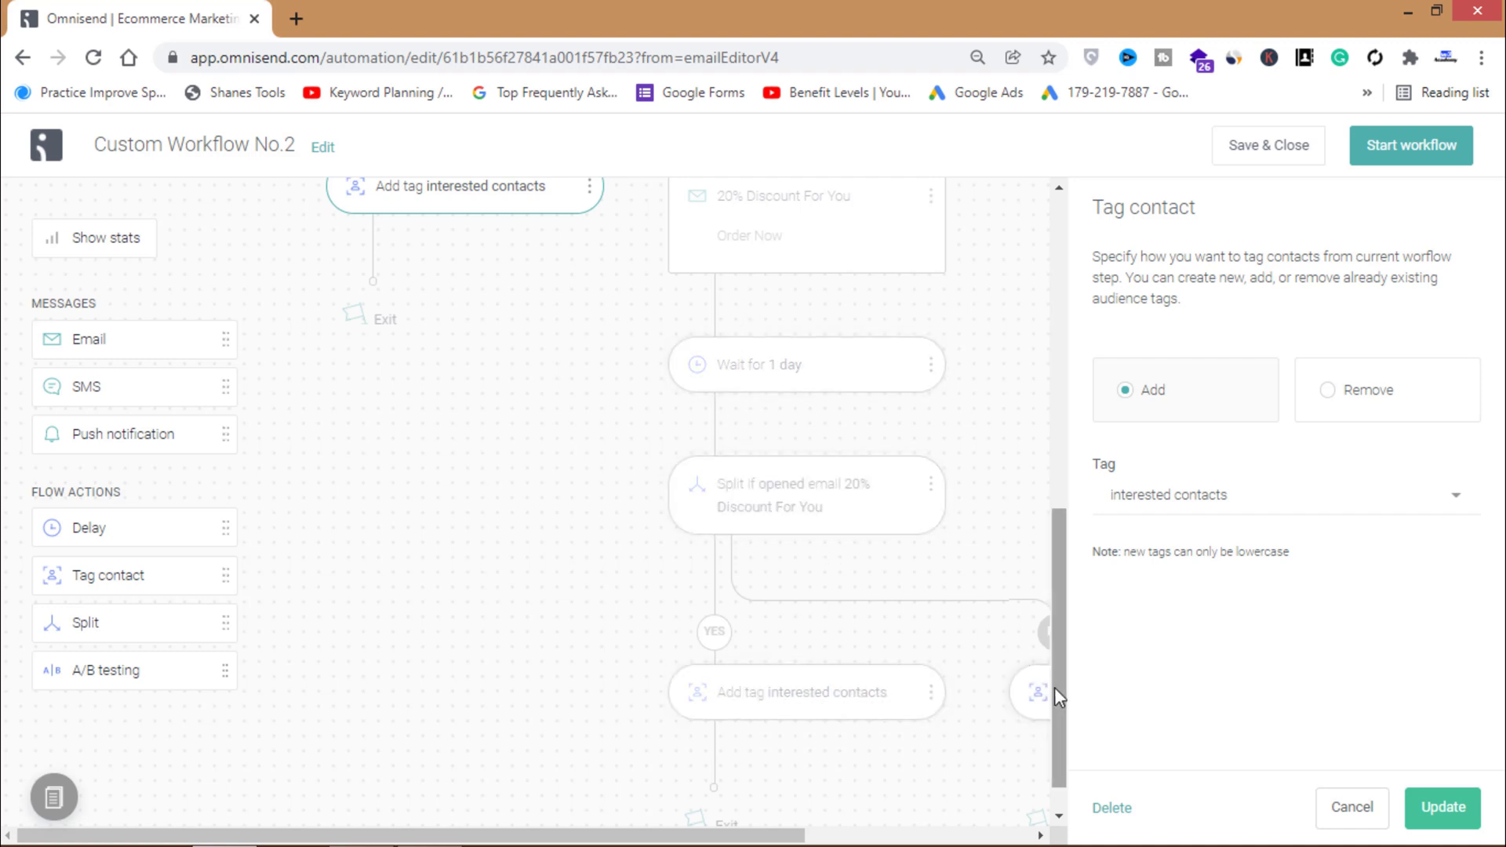
left_click_drag(1054, 687, 1056, 703)
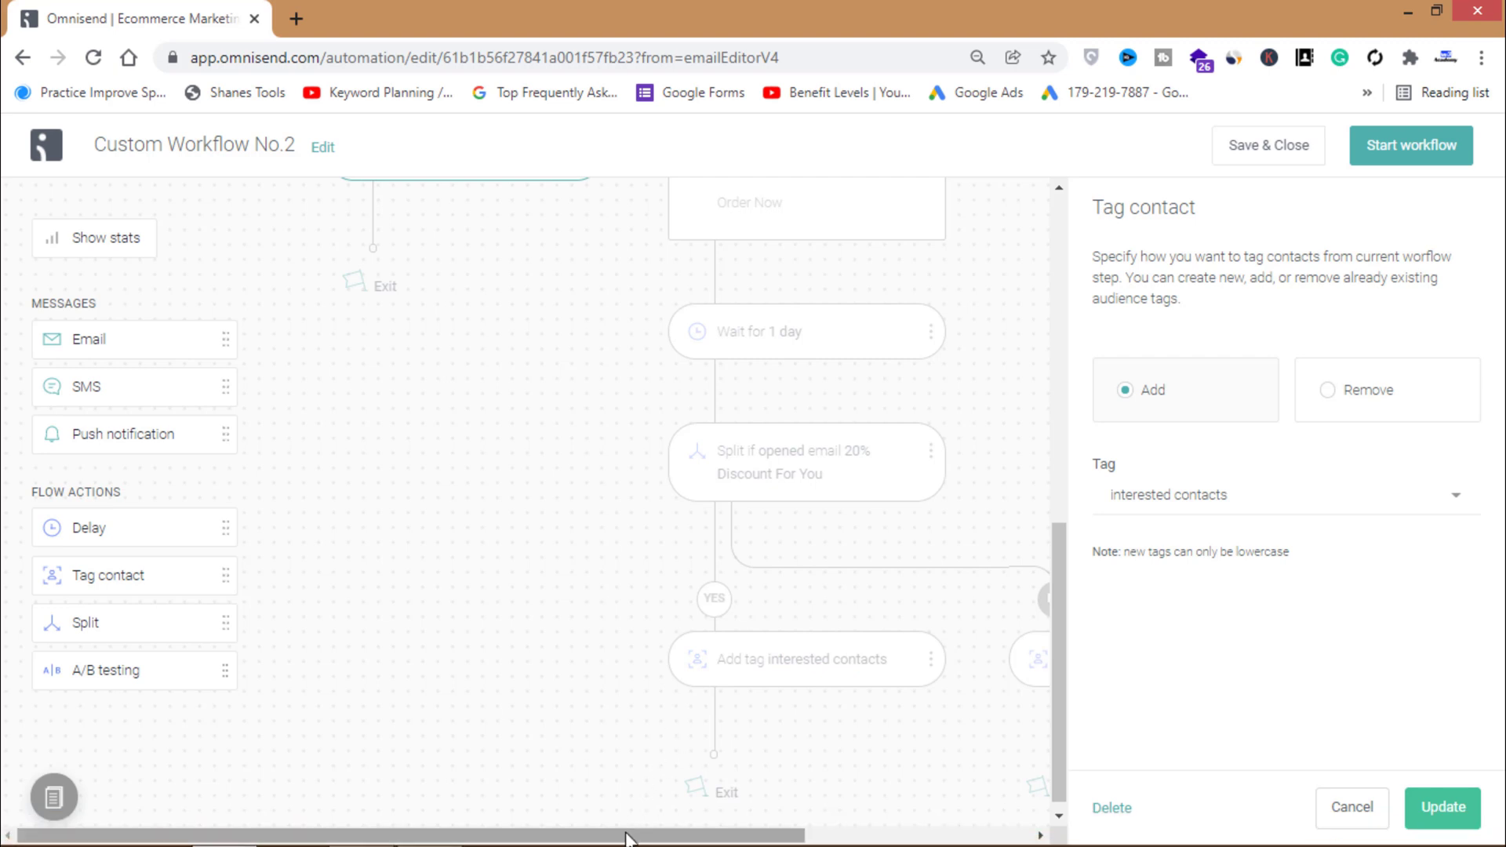
left_click_drag(629, 835, 855, 835)
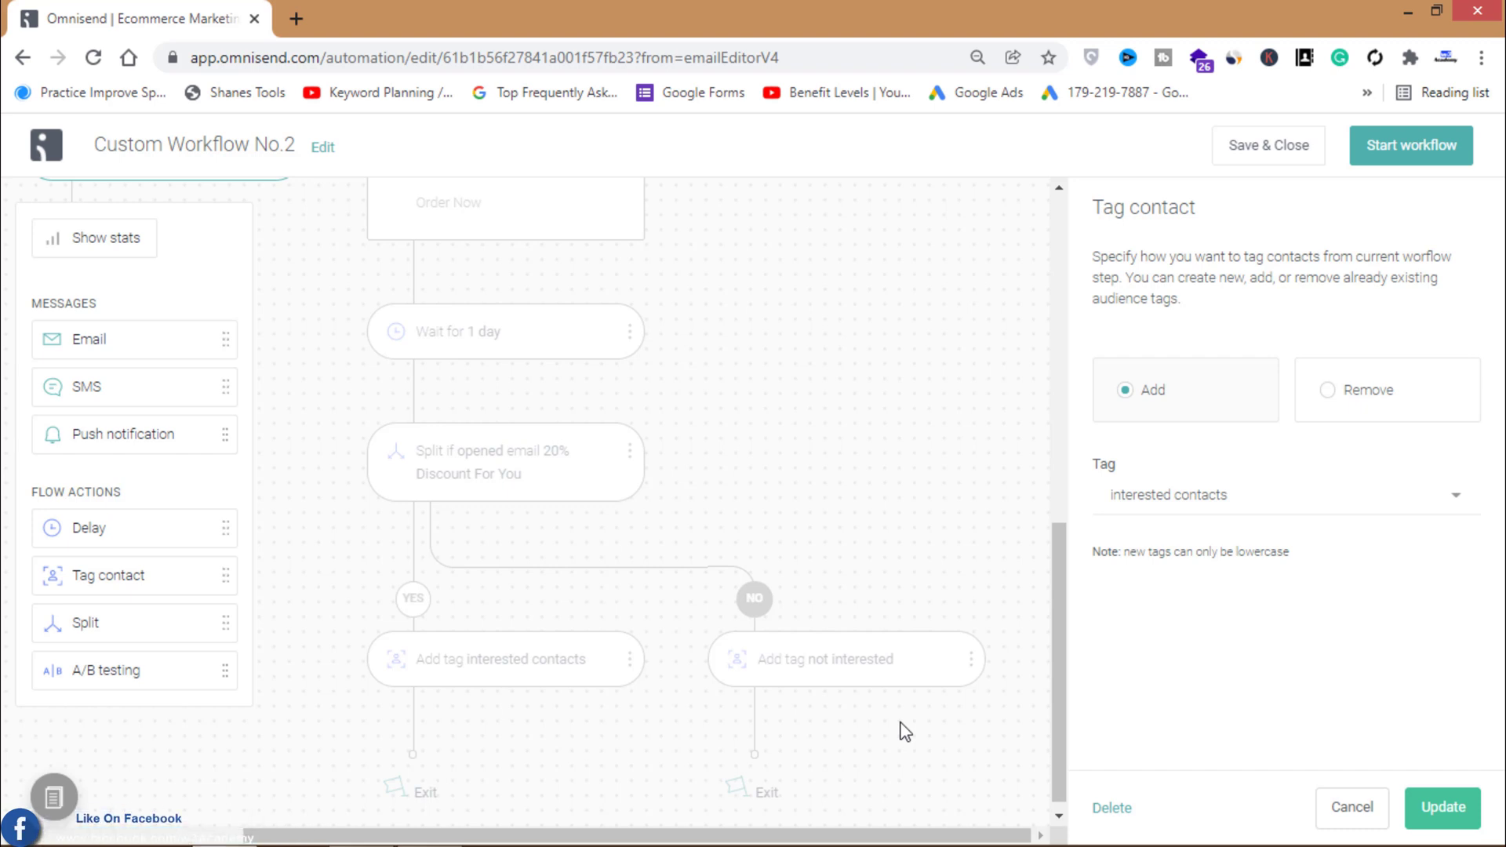
left_click_drag(733, 833, 448, 817)
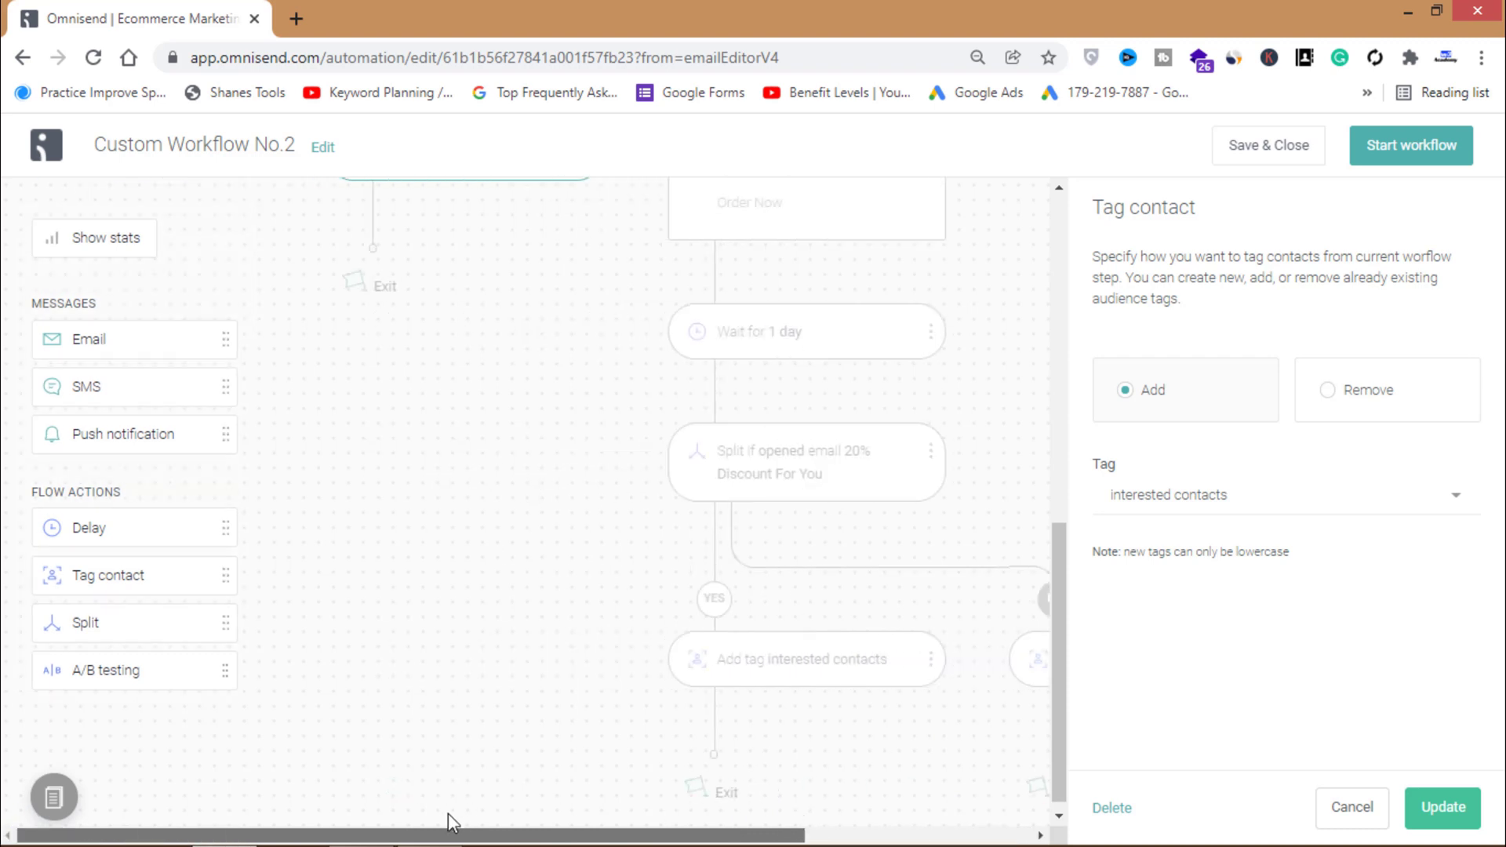
left_click_drag(1067, 698, 1071, 584)
left_click_drag(1075, 335, 1072, 235)
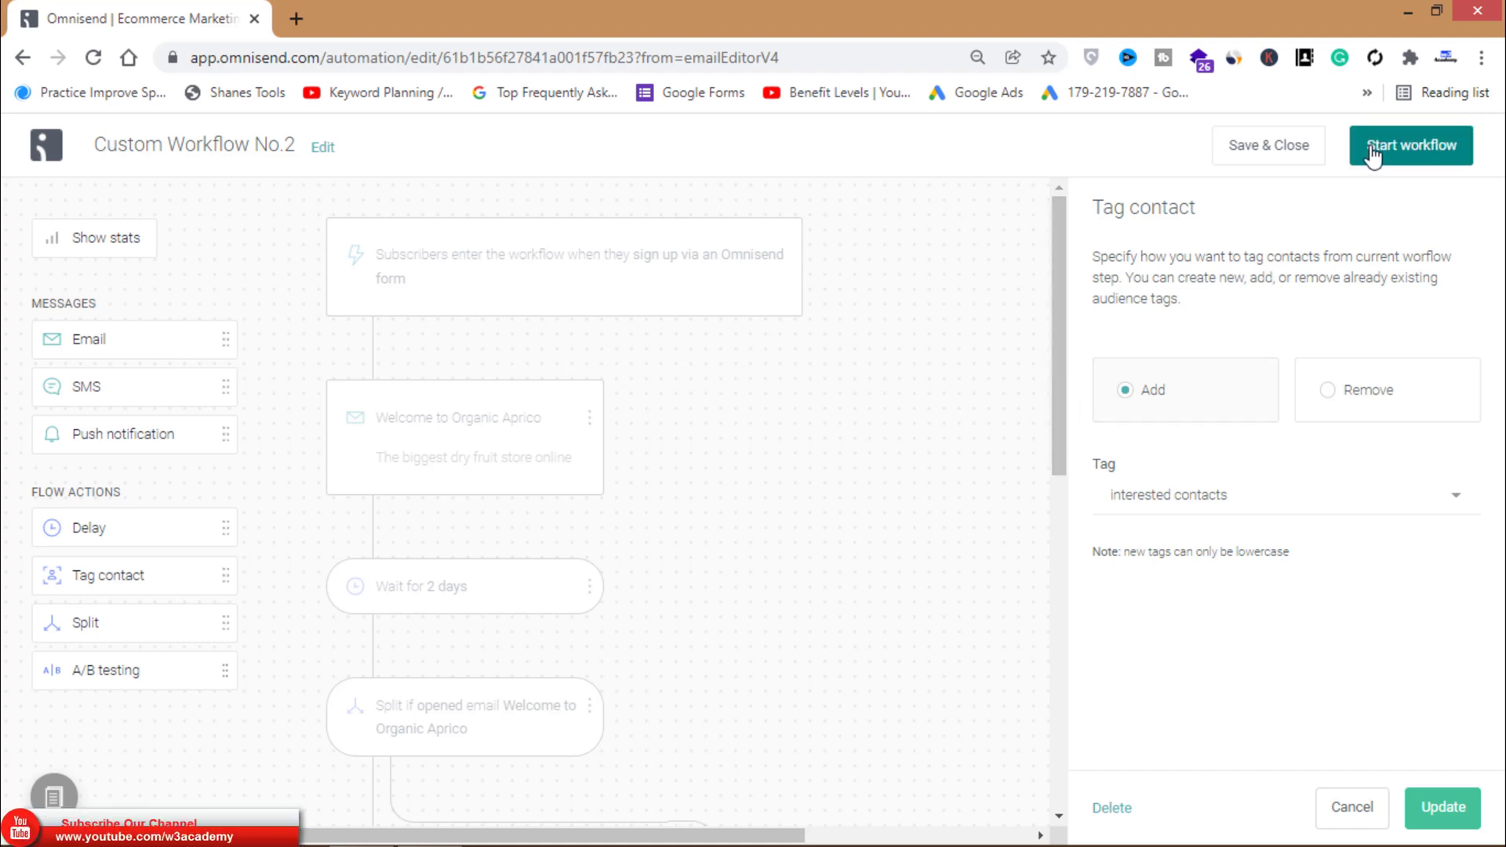
- Start Custom Workflow No.2 so it shows Enabled, then minimize Chrome
left_click(1396, 159)
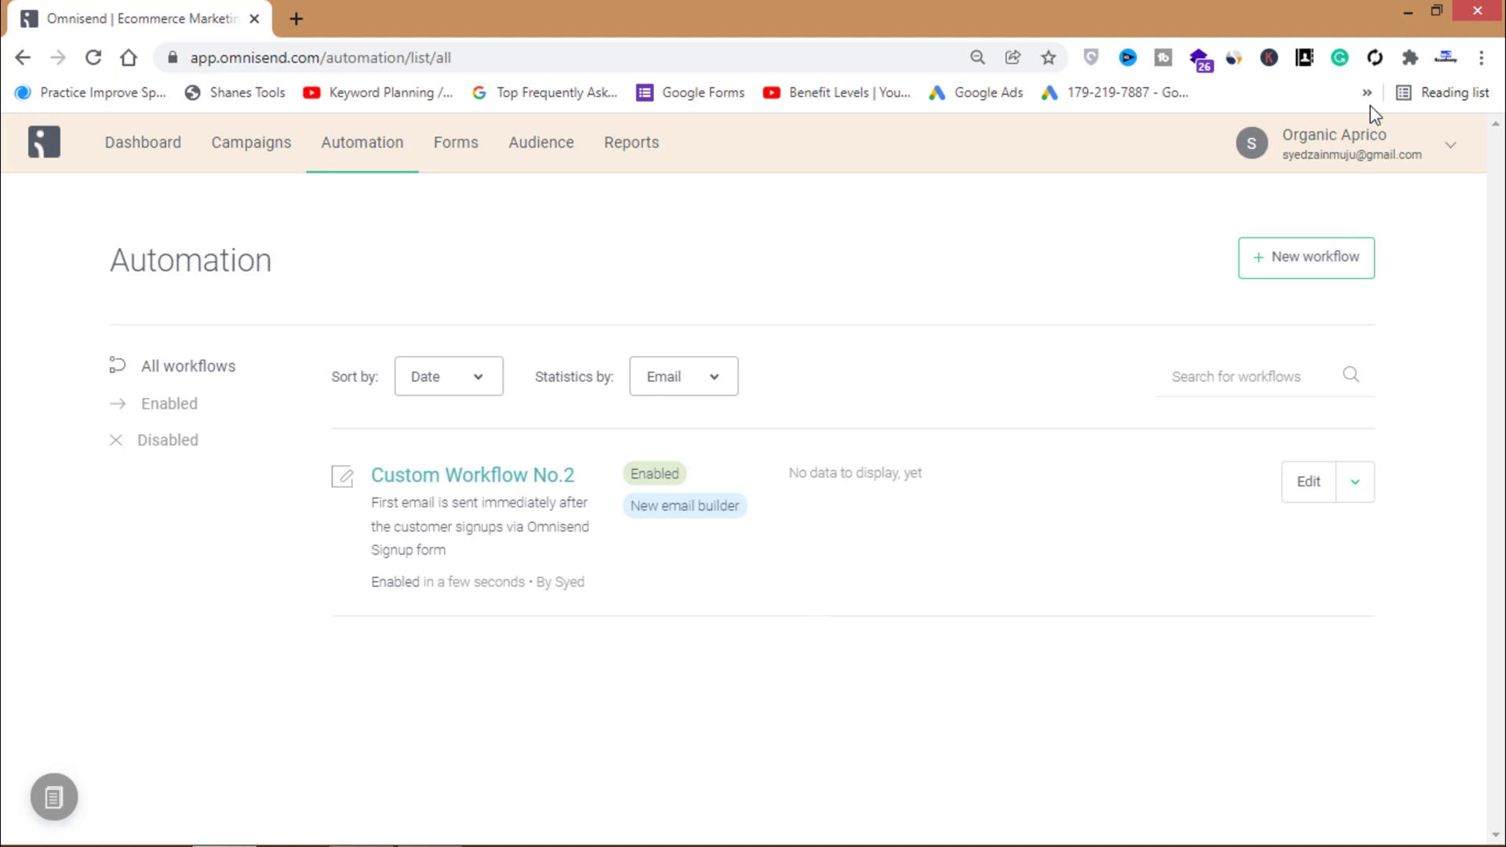
left_click(1407, 11)
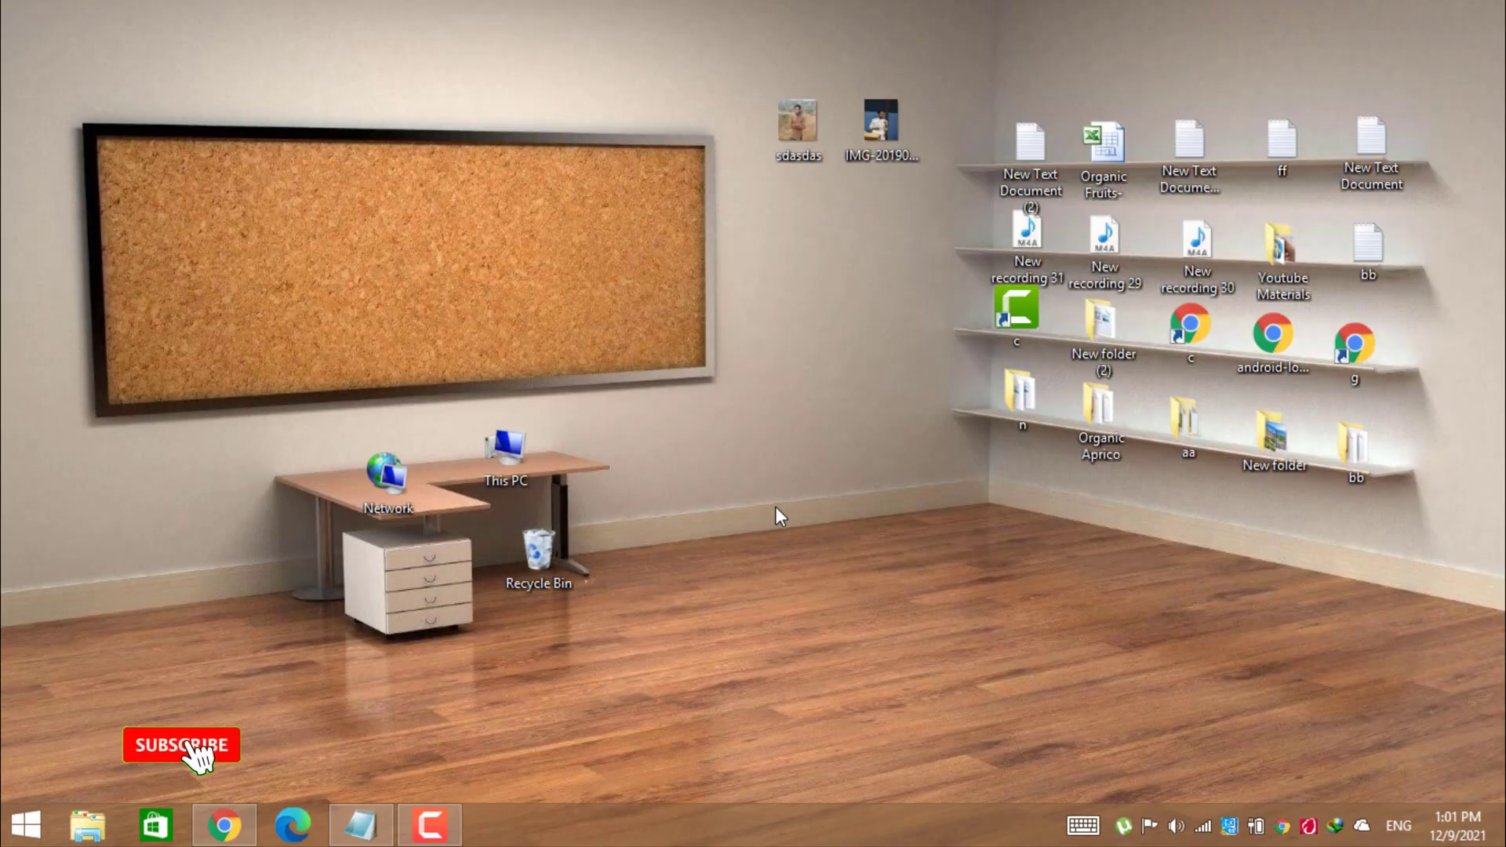